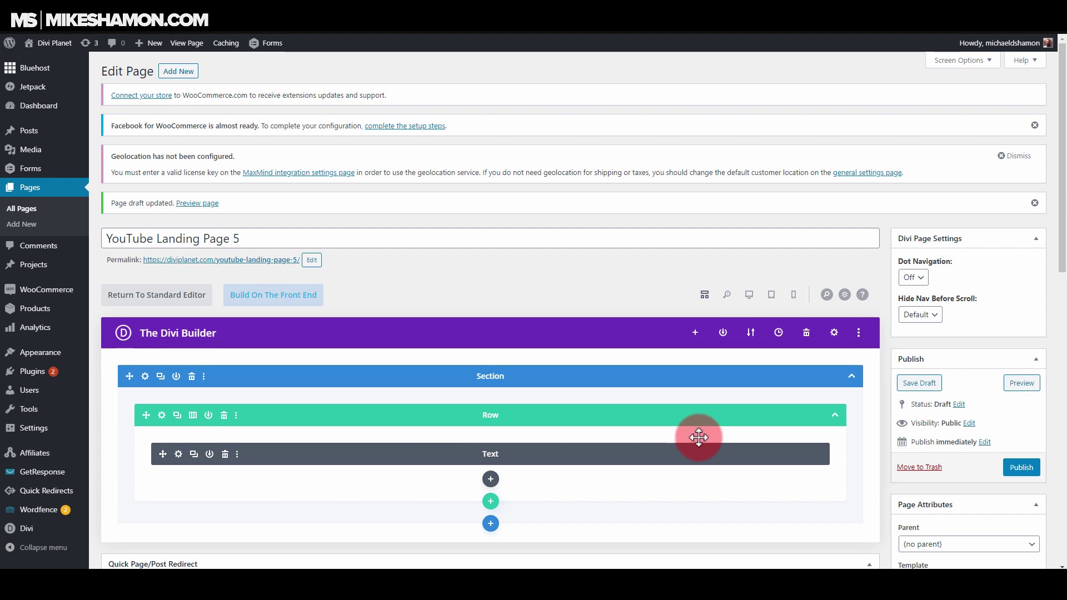
Publish 'YouTube Landing Page 5' from the WordPress editor
scroll(712, 442, down, 2)
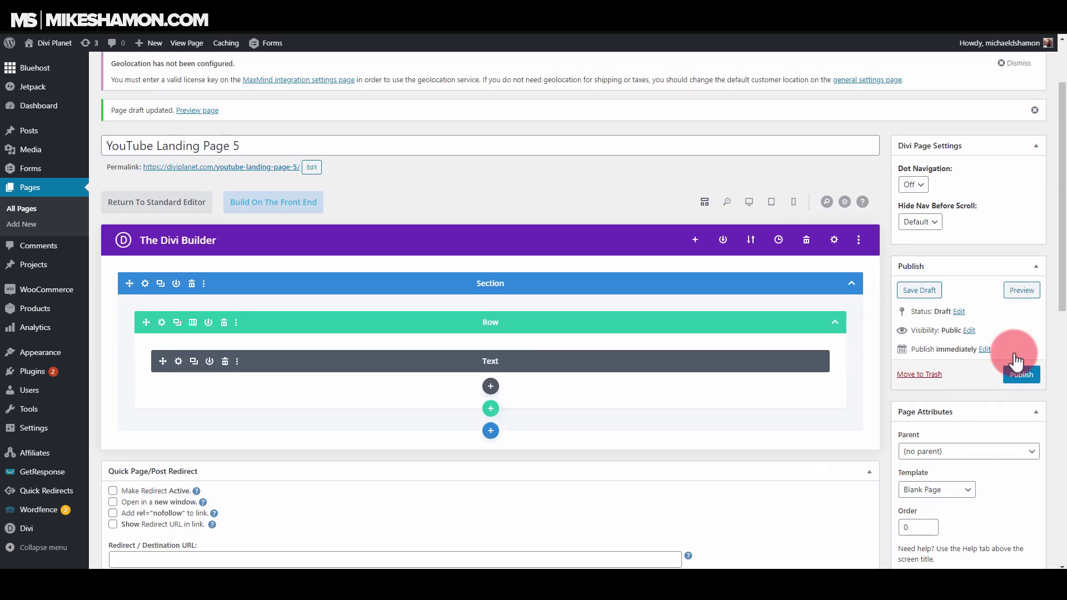
click(1026, 377)
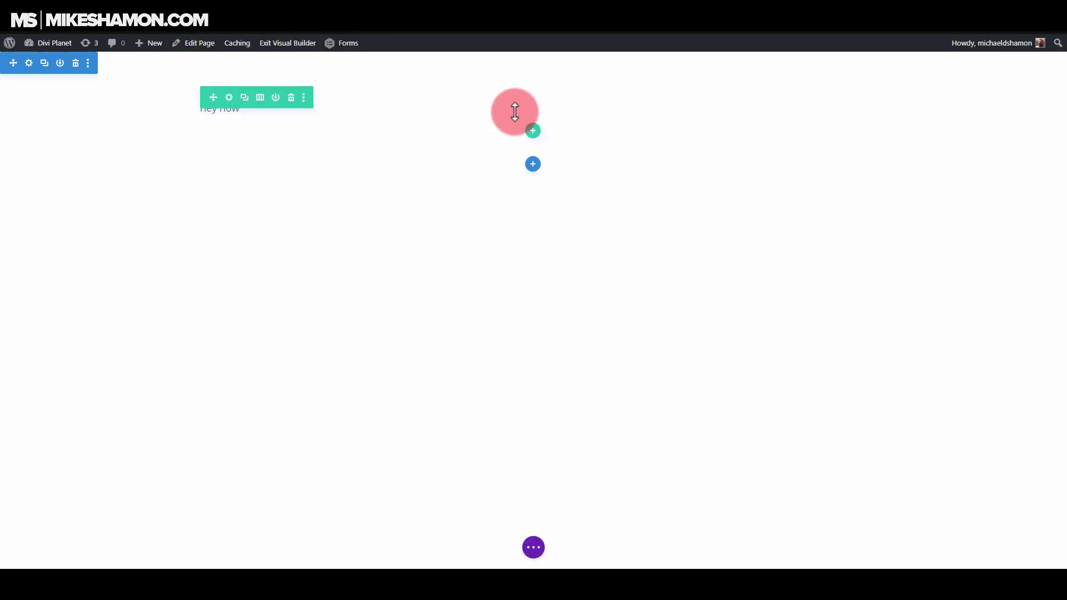
Swap 'hey now' for the 'Duis aute irure dolor…' placeholder sentence and reveal the Text module's Design options
click(514, 133)
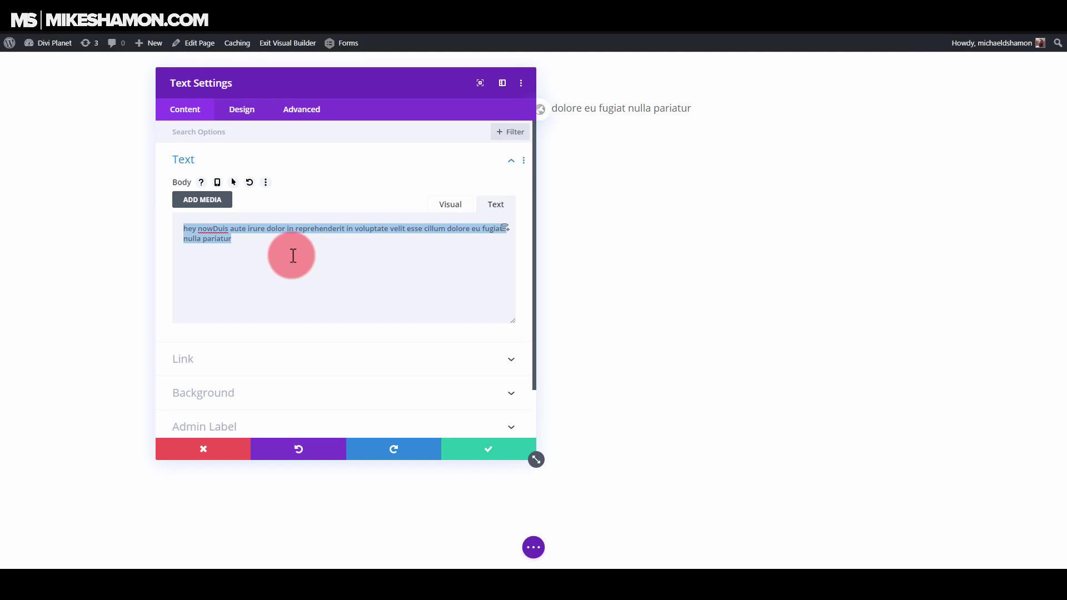
click(293, 255)
click(482, 461)
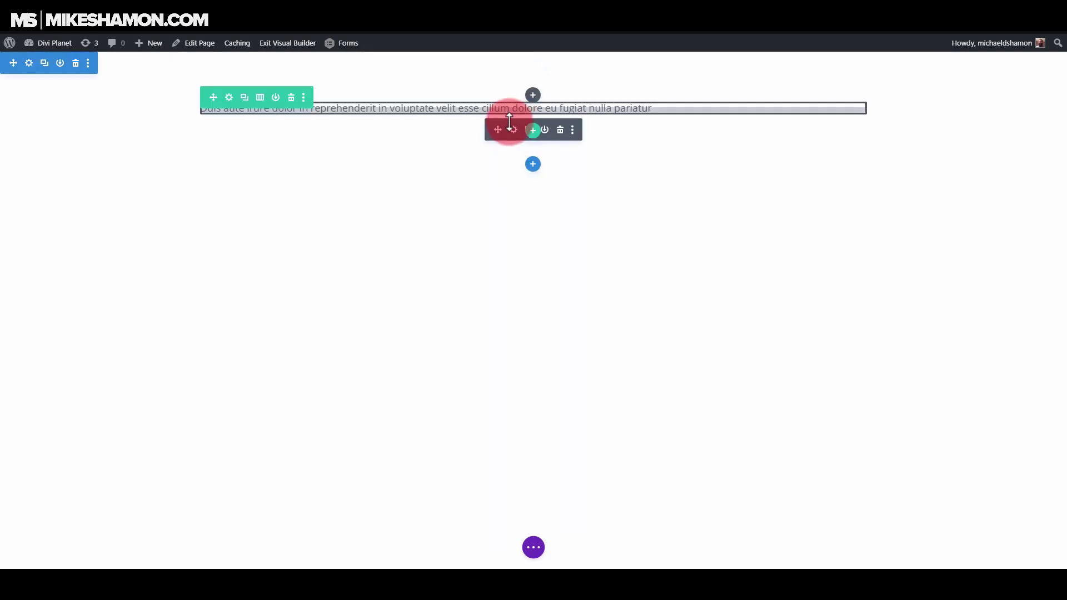
click(513, 129)
drag(382, 88, 883, 136)
click(743, 160)
Make the placeholder sentence black, Ultra Bold, 46px and save the Text module
click(704, 210)
scroll(723, 367, down, 3)
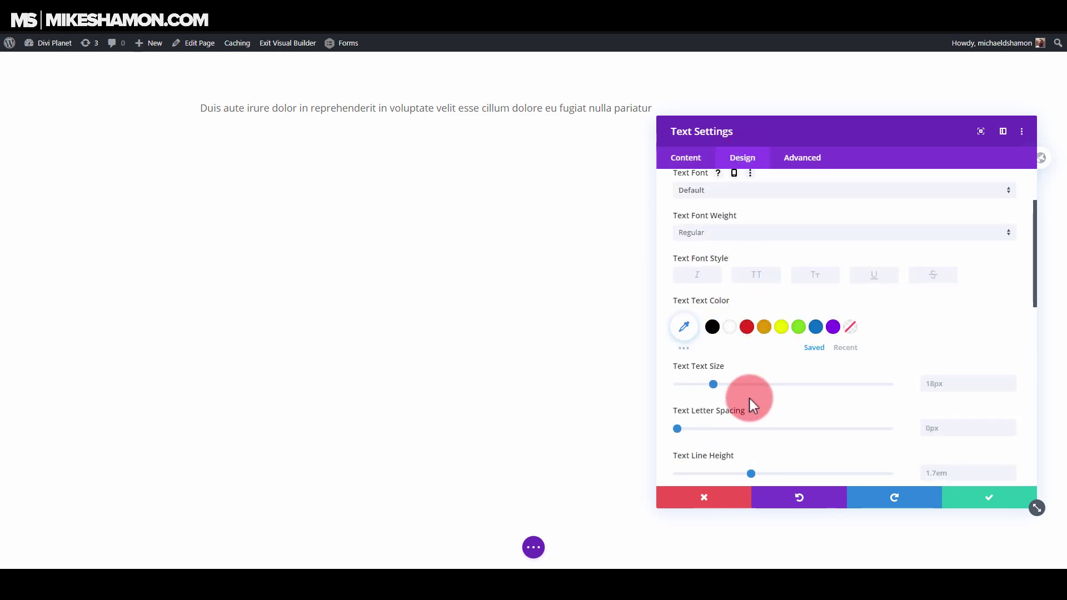
click(713, 327)
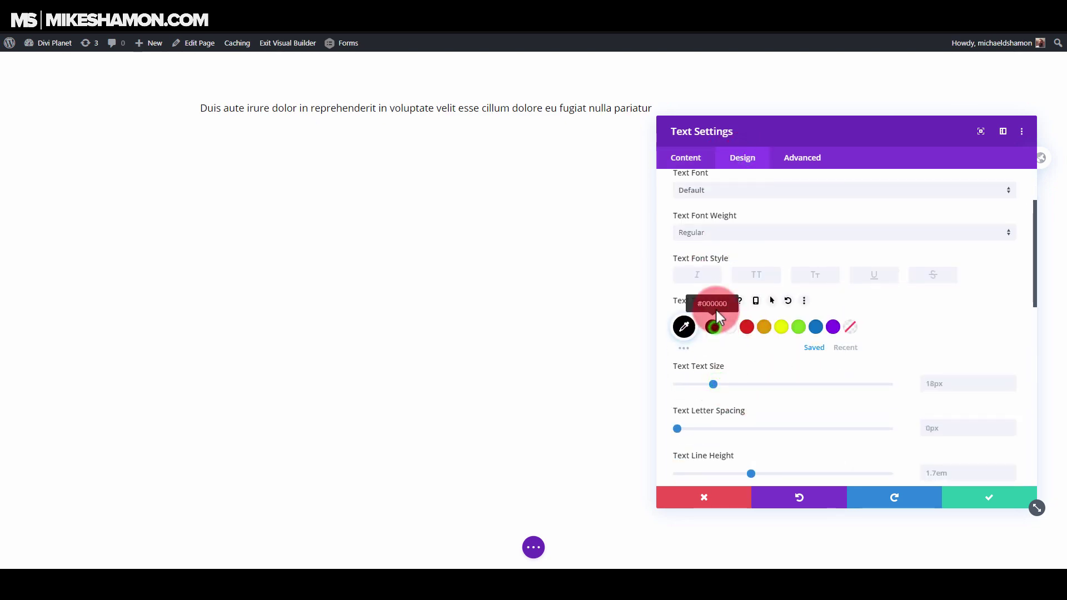
click(723, 352)
drag(726, 387, 732, 386)
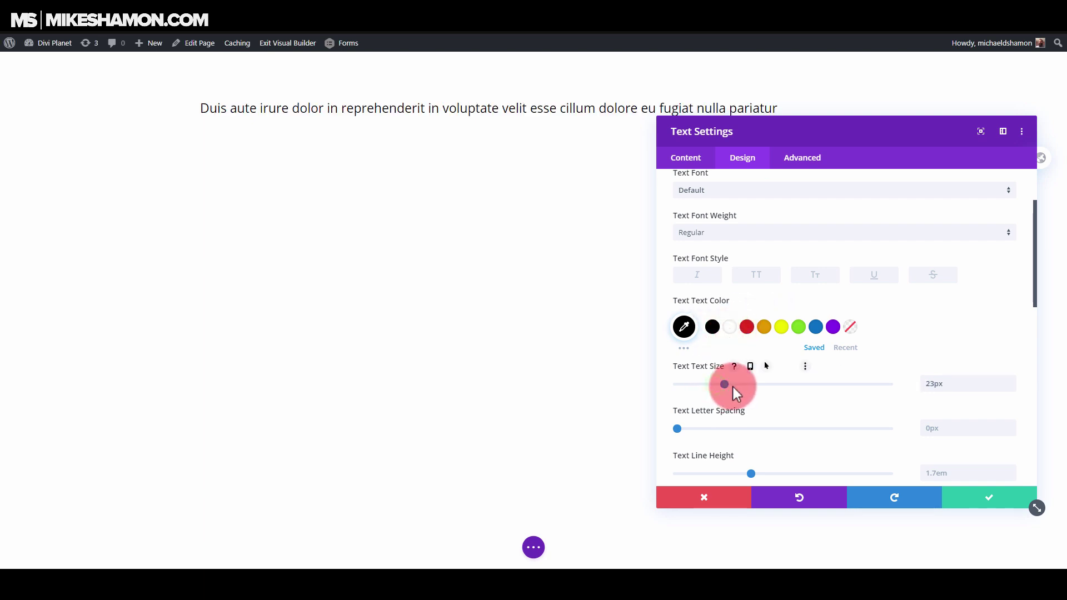
click(751, 244)
click(737, 317)
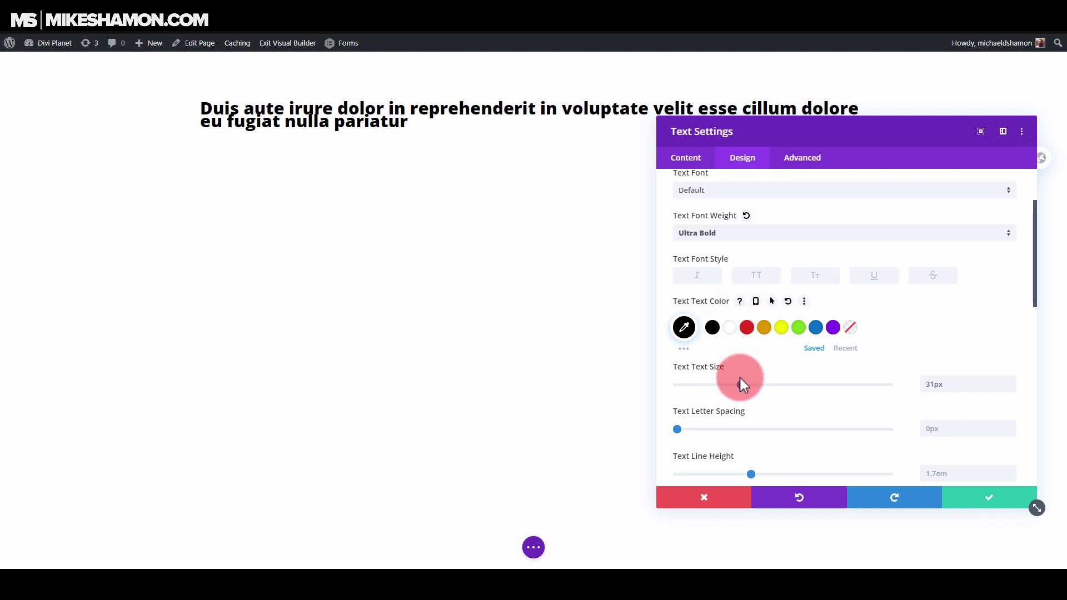
drag(739, 379, 773, 385)
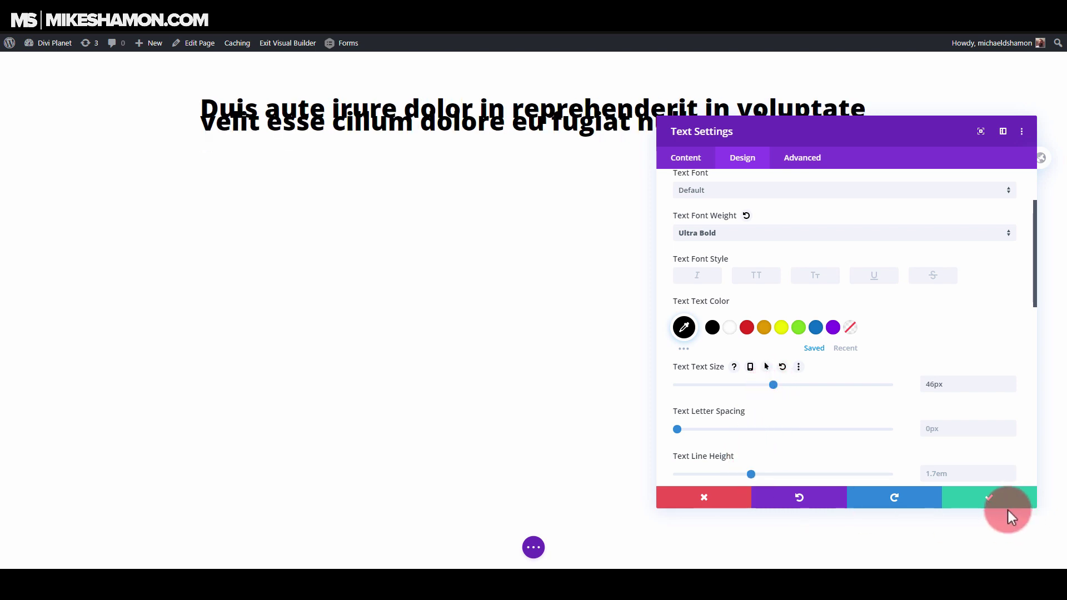
click(989, 498)
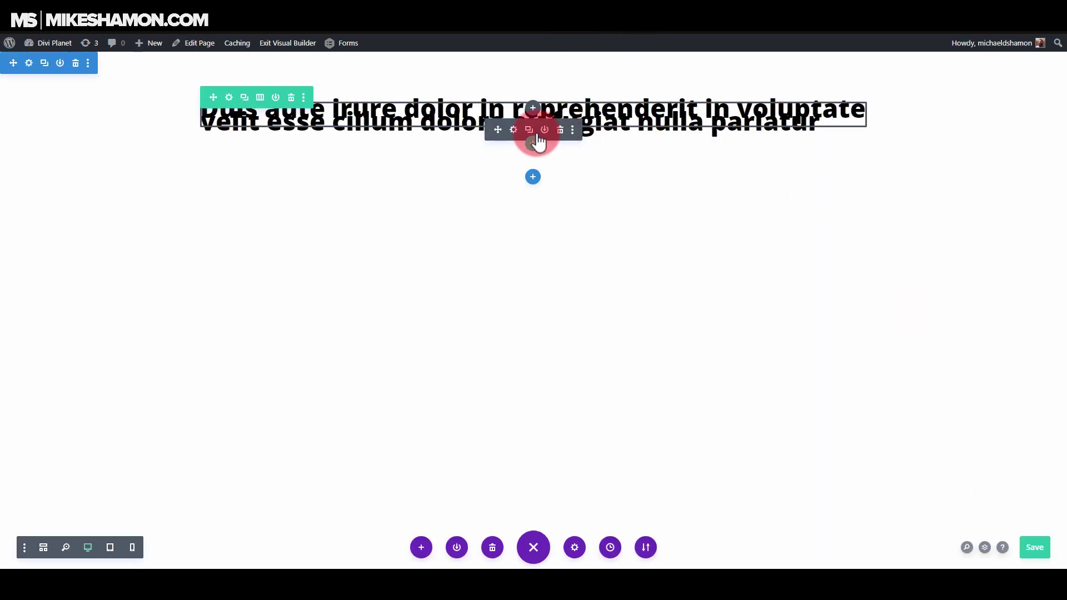
Set the headline's line height to 1.1em, keep its colour black, and save
click(513, 131)
click(743, 160)
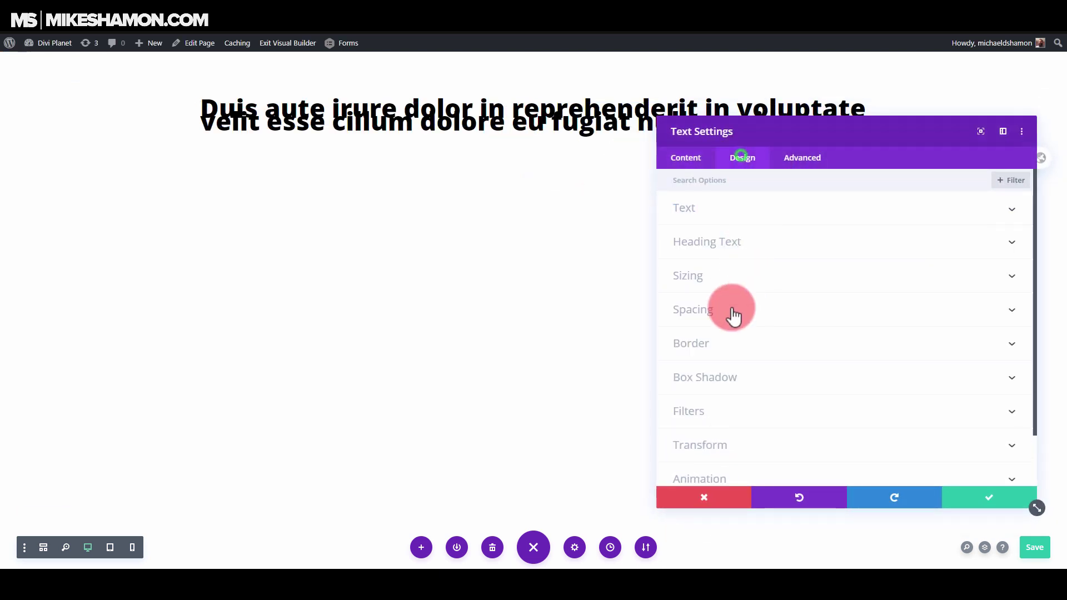
click(728, 212)
scroll(730, 333, down, 3)
drag(752, 382, 687, 383)
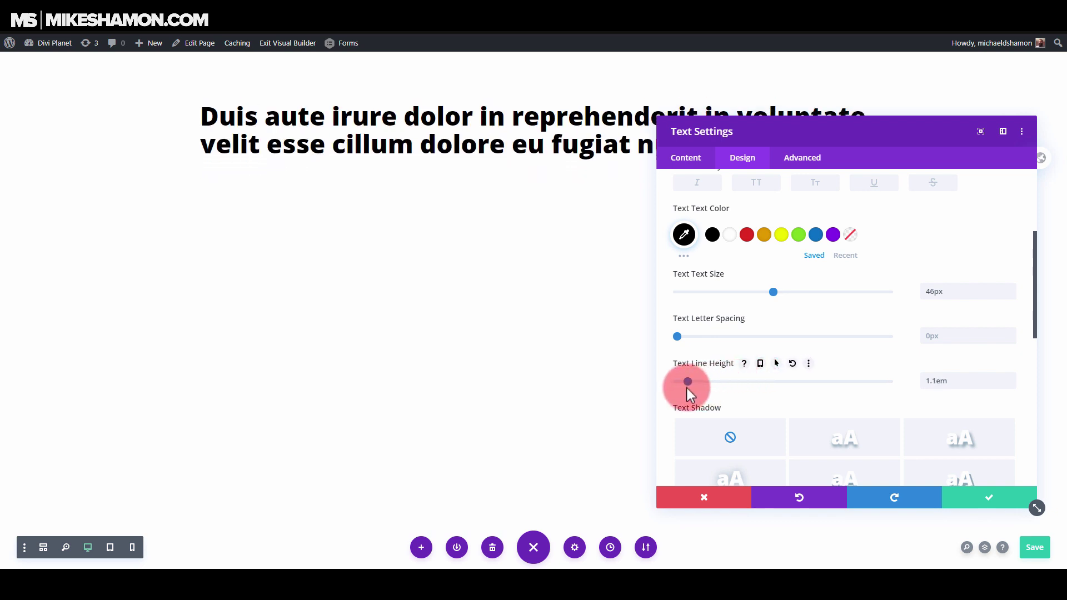
click(748, 235)
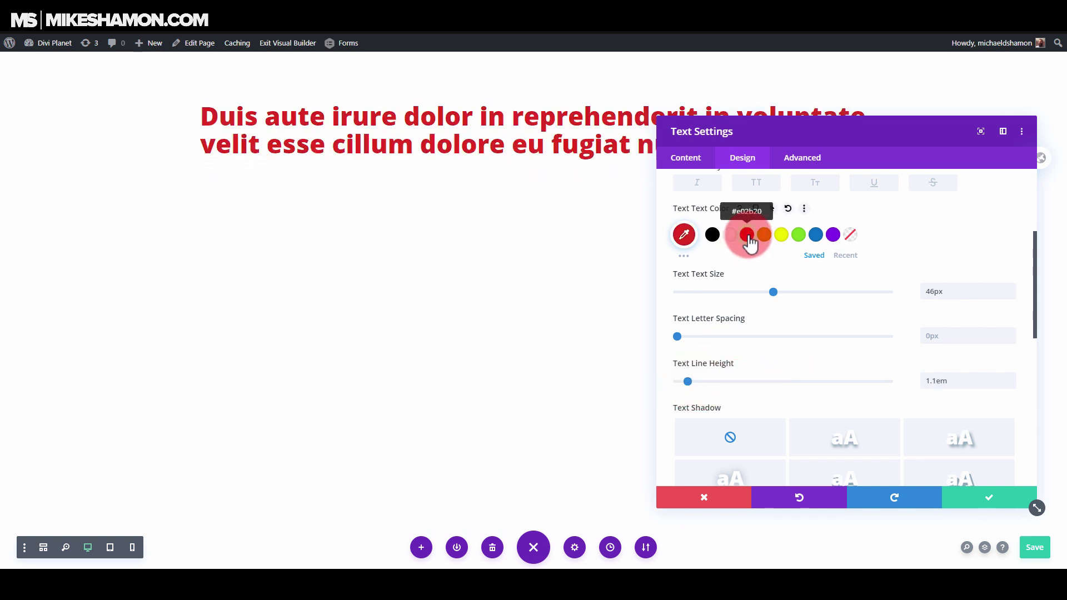
click(713, 234)
click(978, 497)
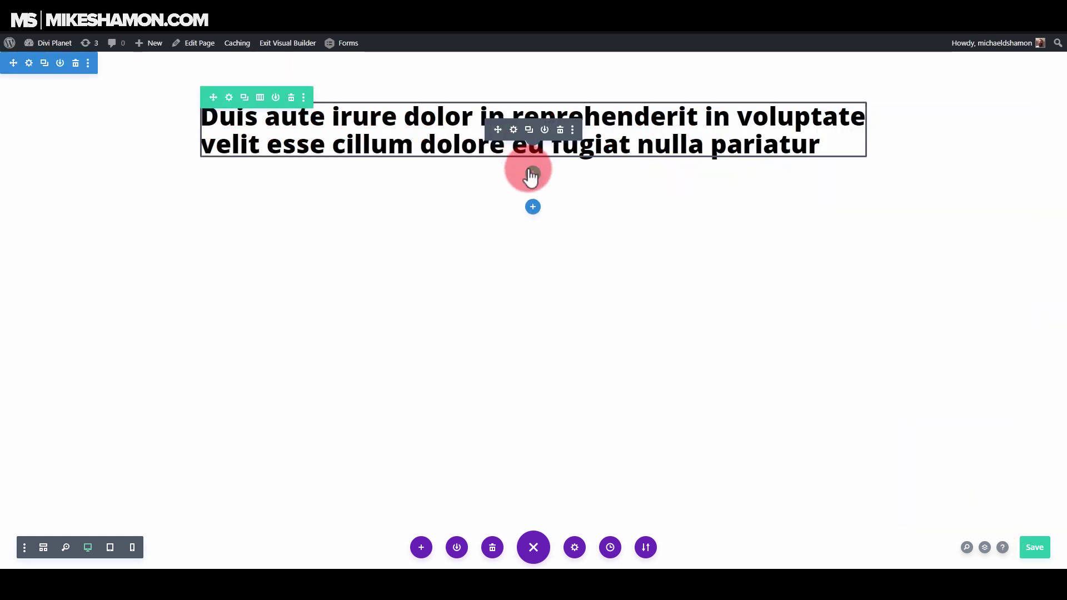
Add a one-column row below the headline and insert an Email Optin module
click(532, 175)
click(469, 264)
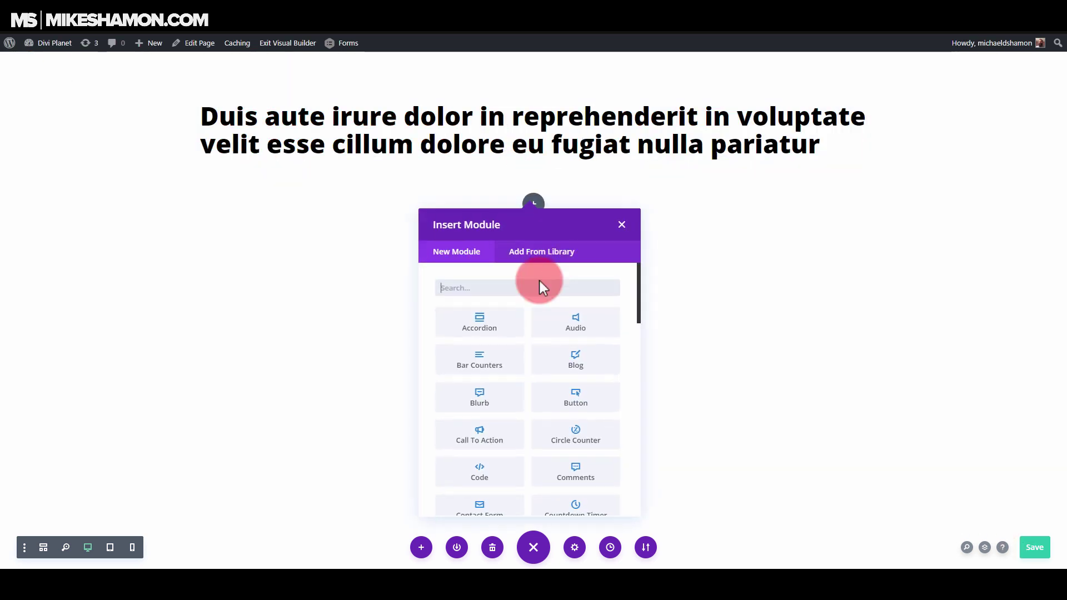
click(525, 293)
text(op)
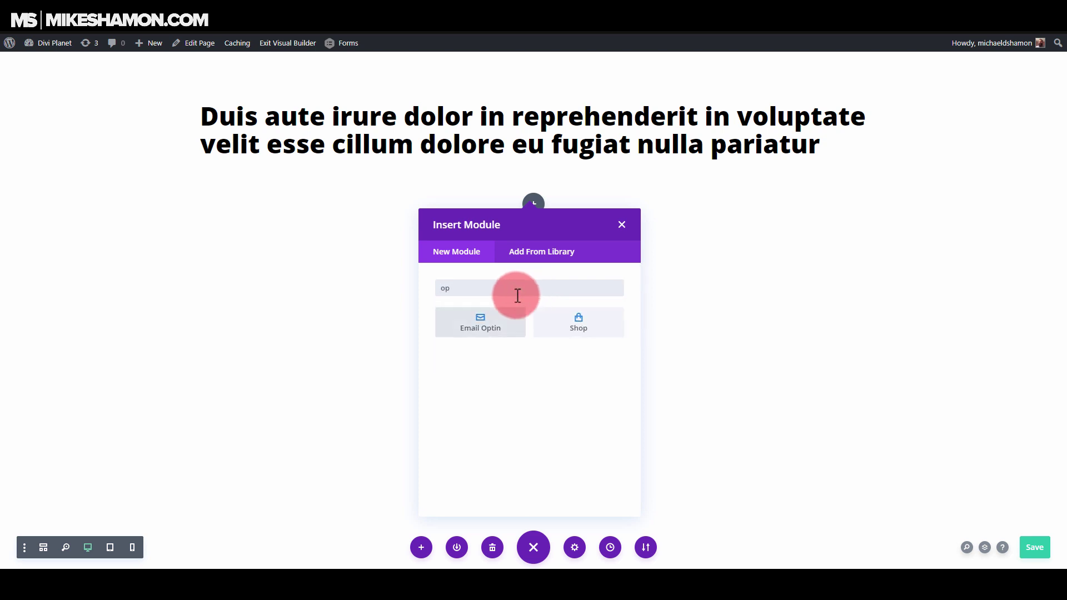
click(498, 319)
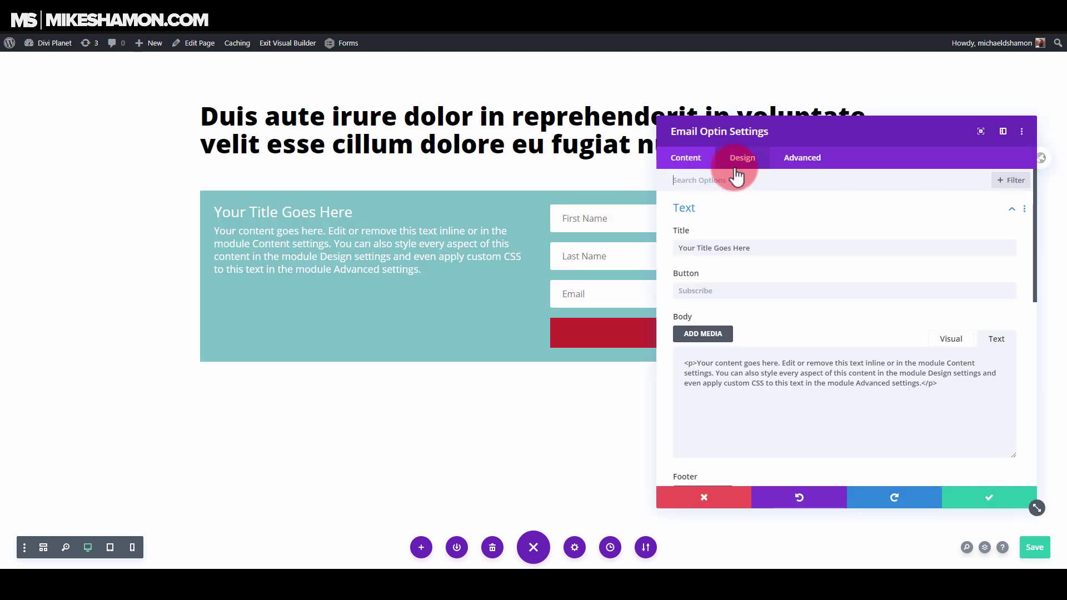
Set the opt-in layout to Body On Bottom, Form On Top
click(742, 158)
click(714, 209)
click(715, 247)
click(715, 316)
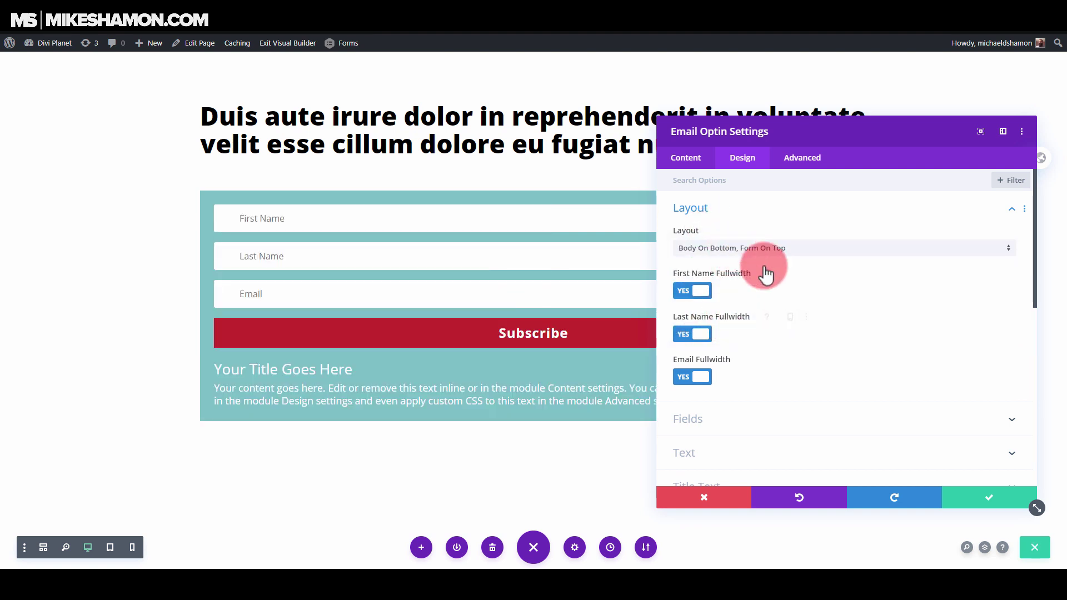
Clear the opt-in's title and body text and label the button 'Subscribe Now'
click(681, 159)
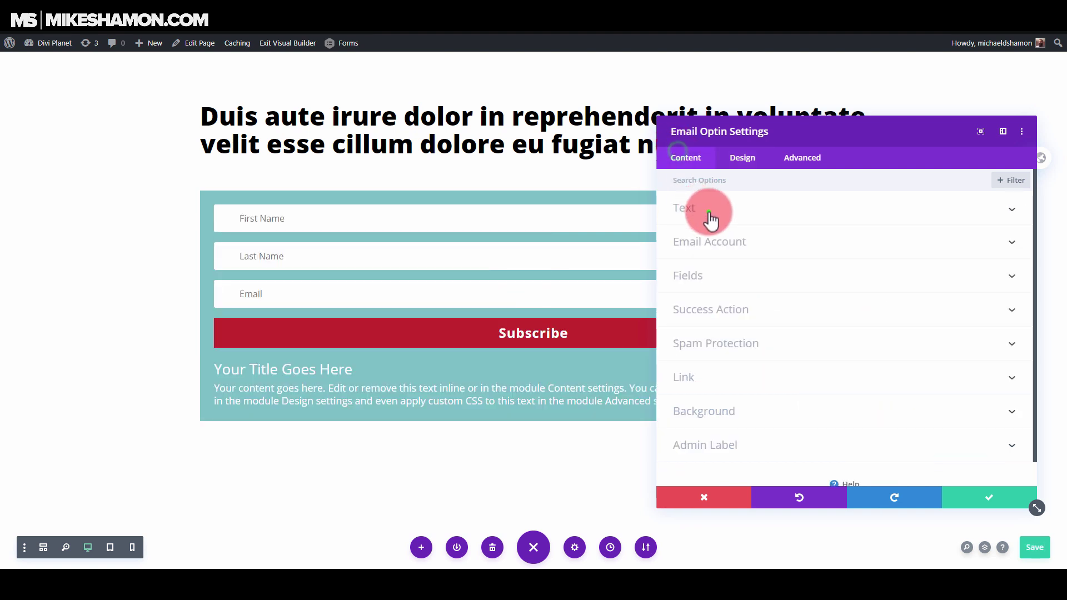
click(708, 215)
double_click(741, 248)
key(BackSpace)
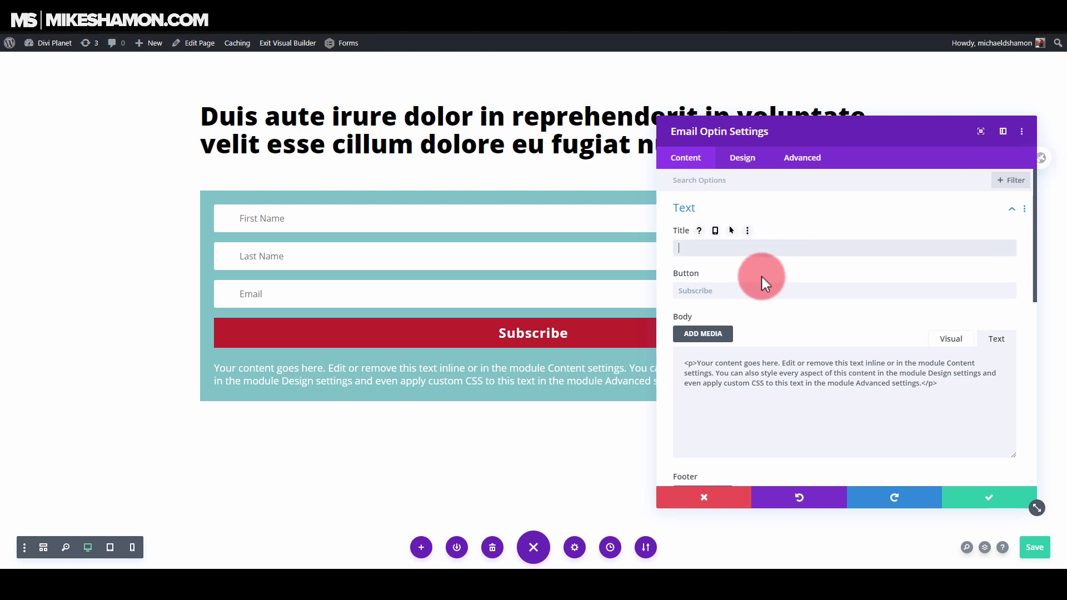
click(746, 289)
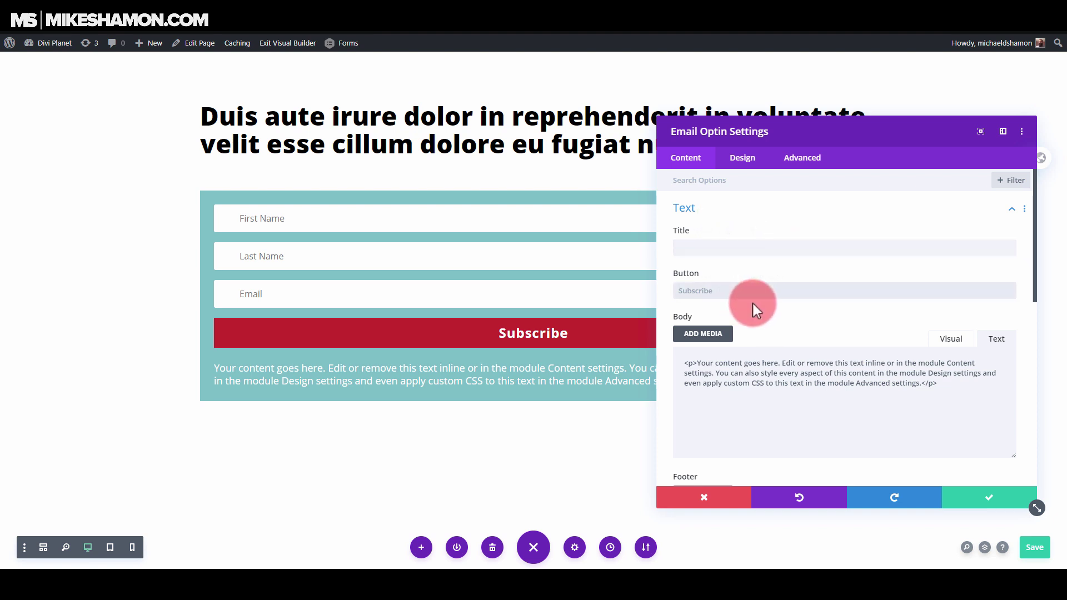
text(Subsc)
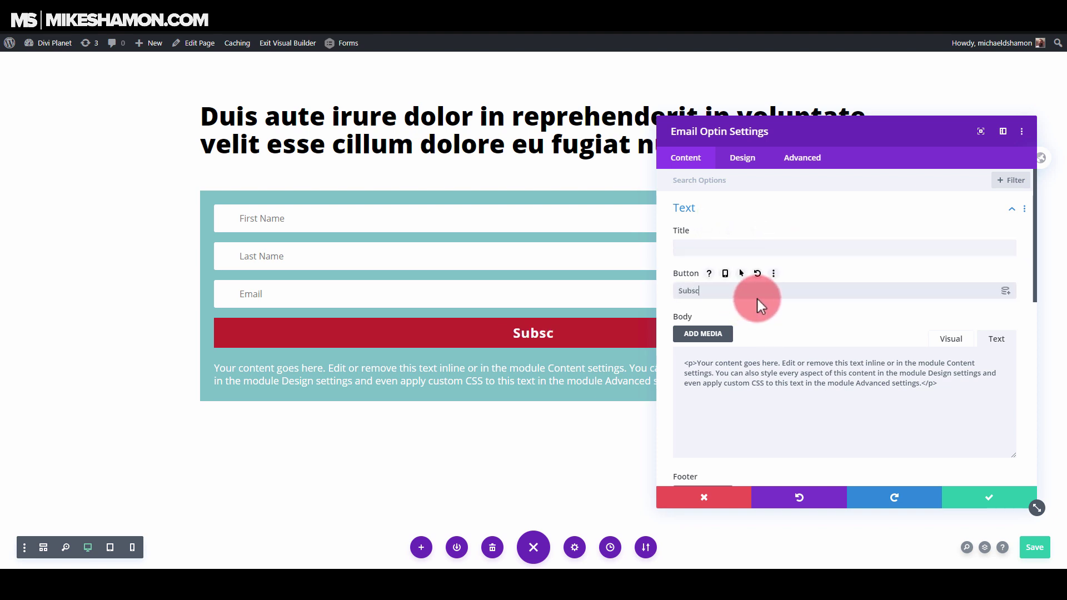
text(ribe Now)
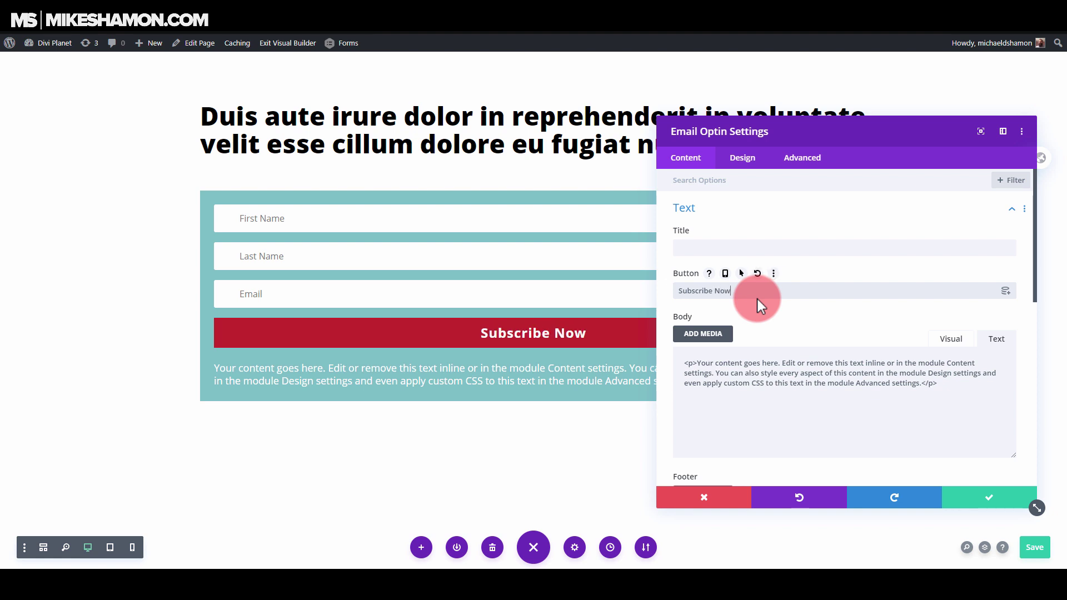
click(813, 391)
triple_click(812, 391)
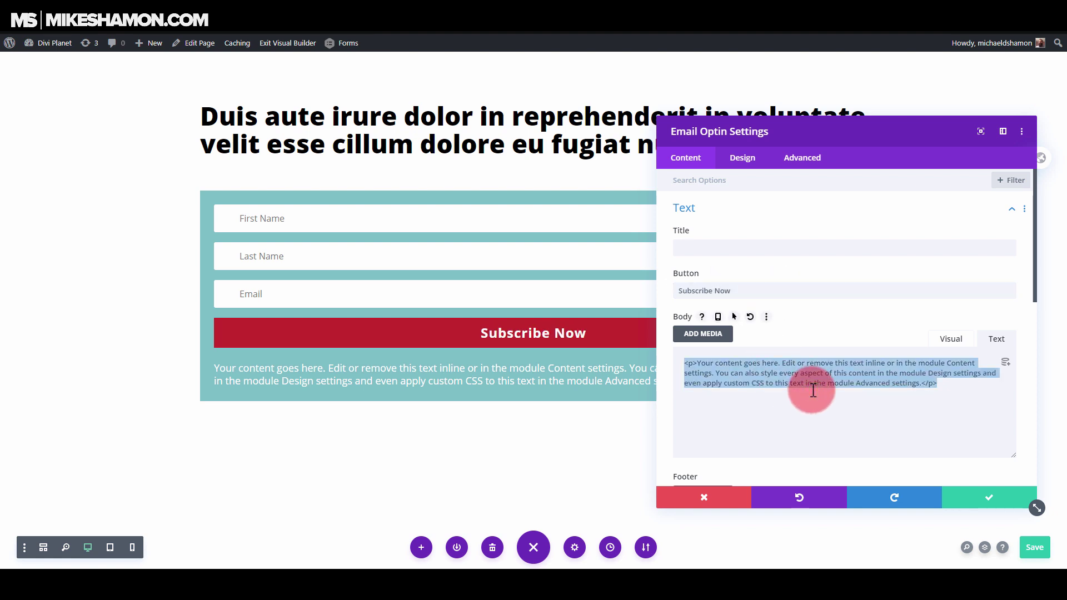
key(BackSpace)
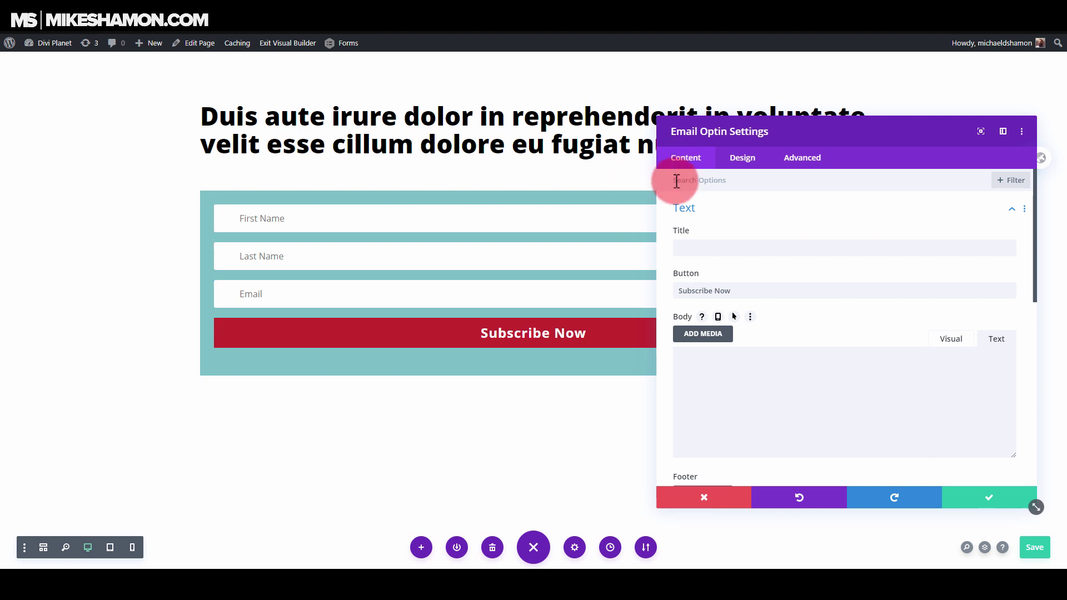
Give the opt-in form fields a 1px border
click(741, 159)
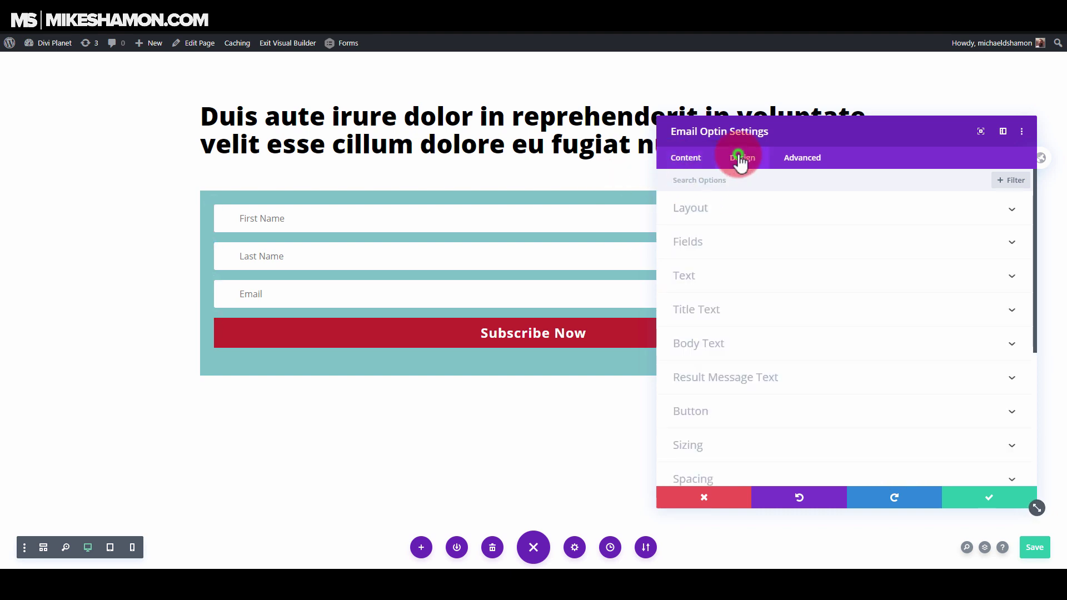
click(695, 249)
scroll(695, 298, down, 10)
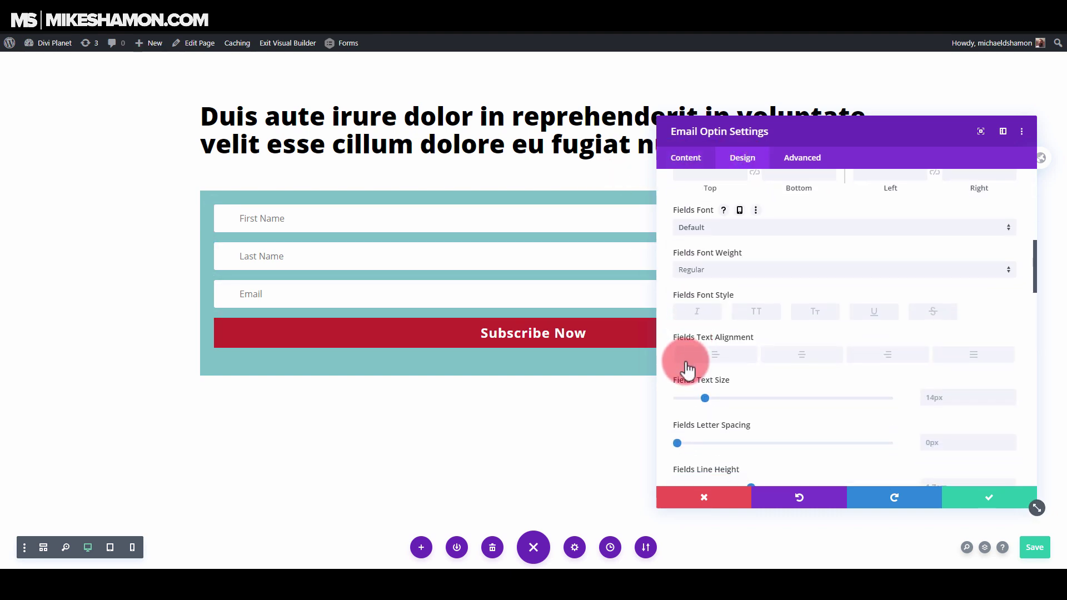
scroll(689, 378, down, 8)
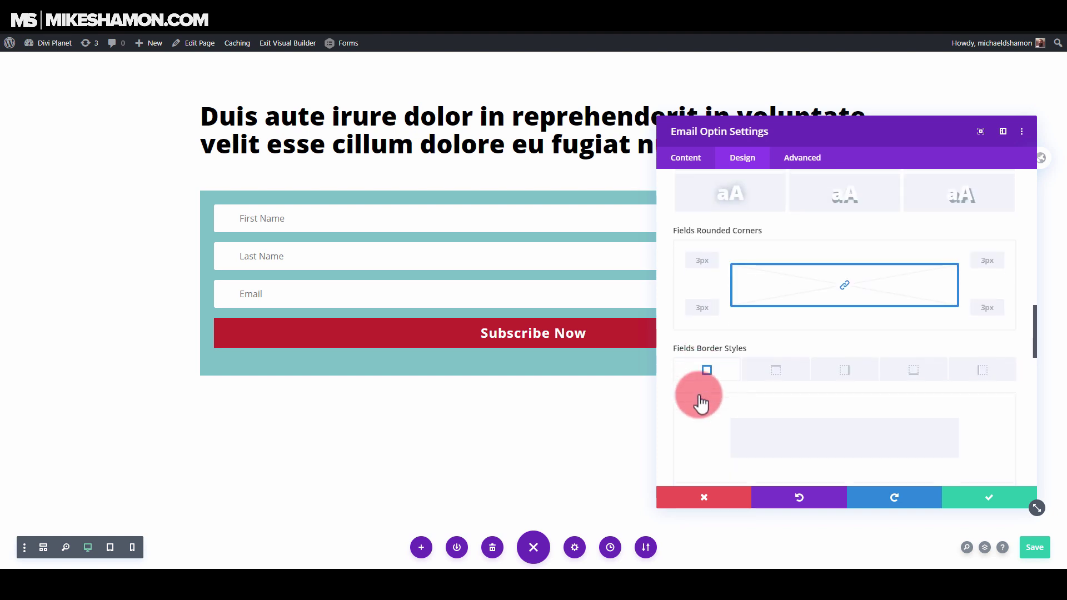
scroll(699, 403, down, 1)
click(680, 448)
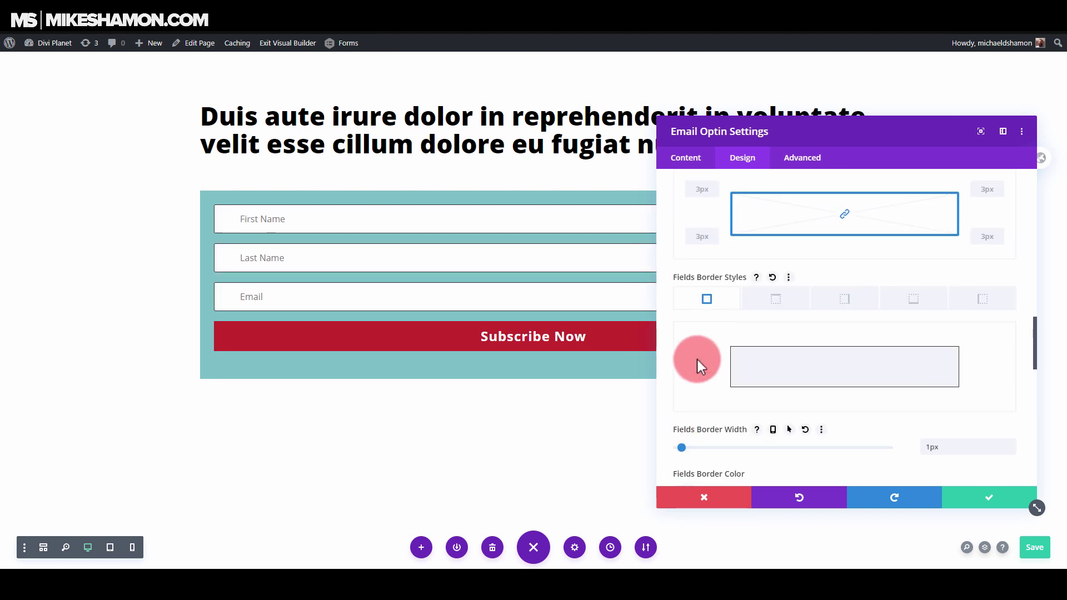
scroll(689, 251, up, 10)
Hide the Last Name field, remove the teal background colour, and save the opt-in
click(686, 158)
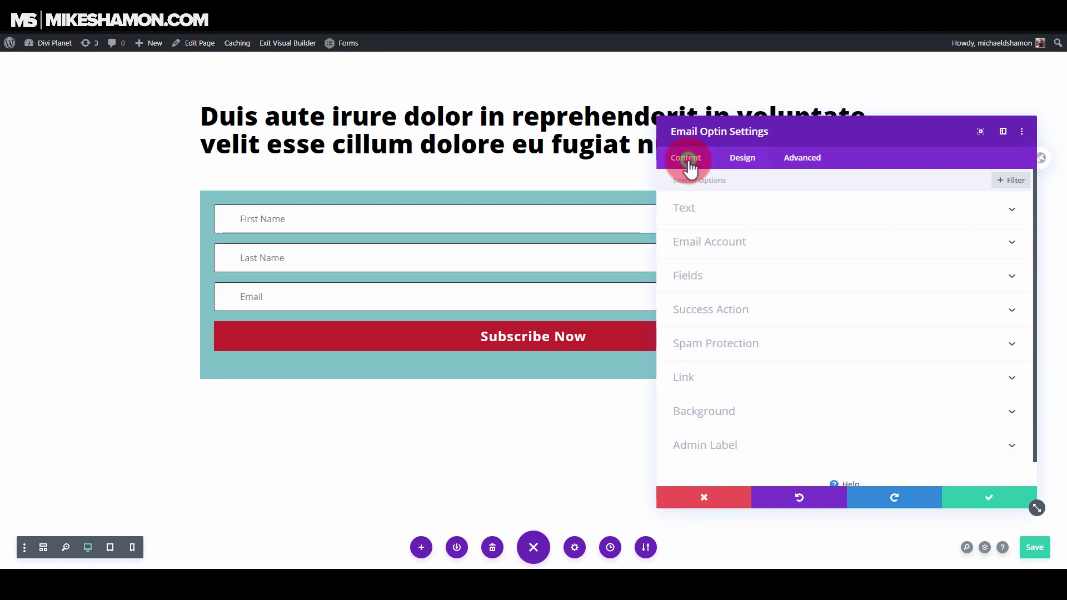
click(711, 284)
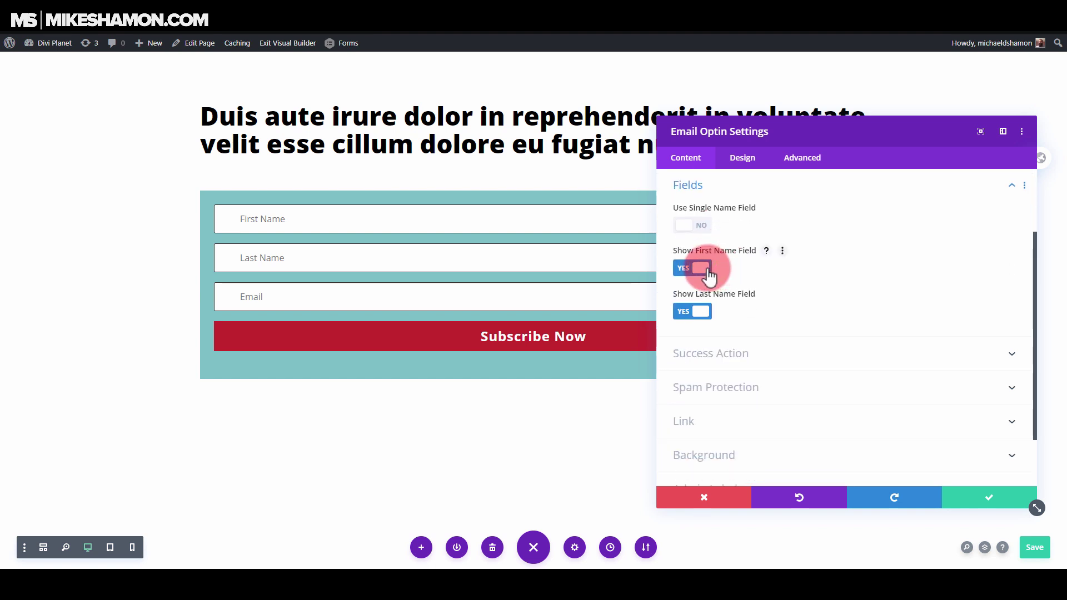
click(701, 310)
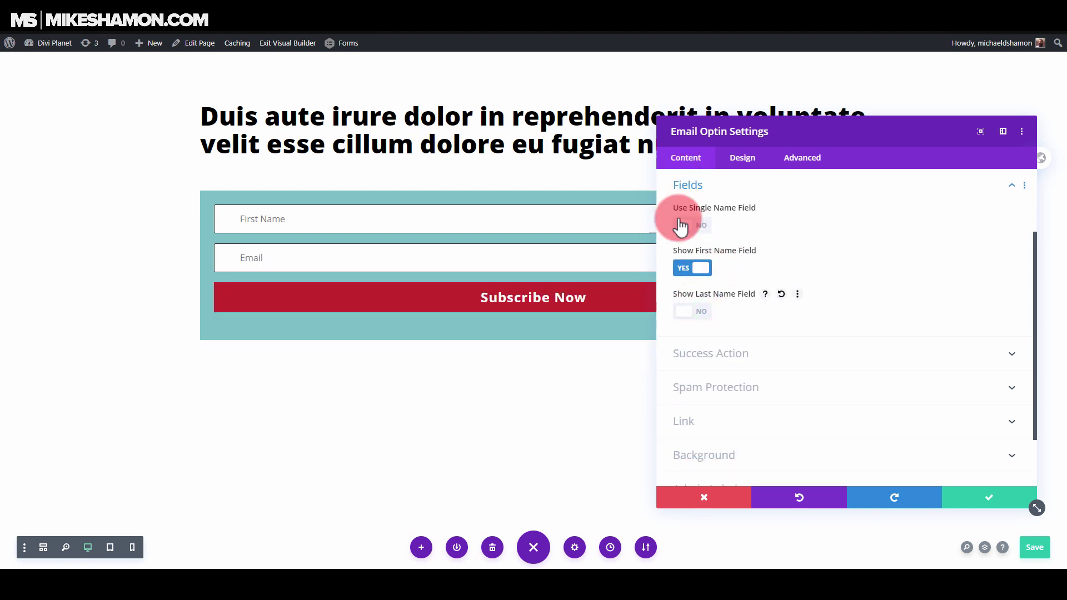
click(706, 454)
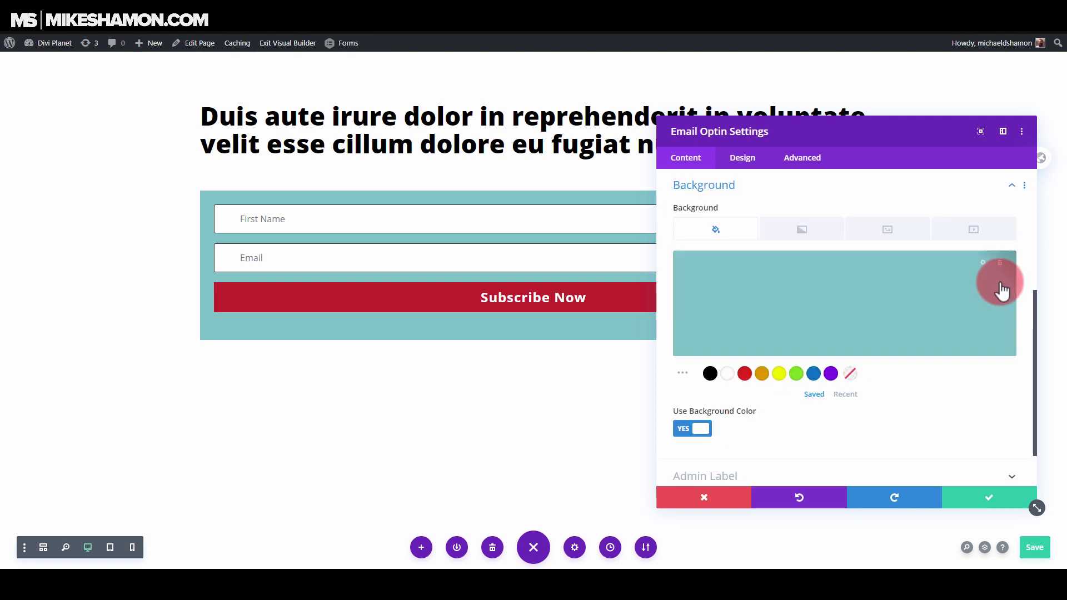
click(1000, 267)
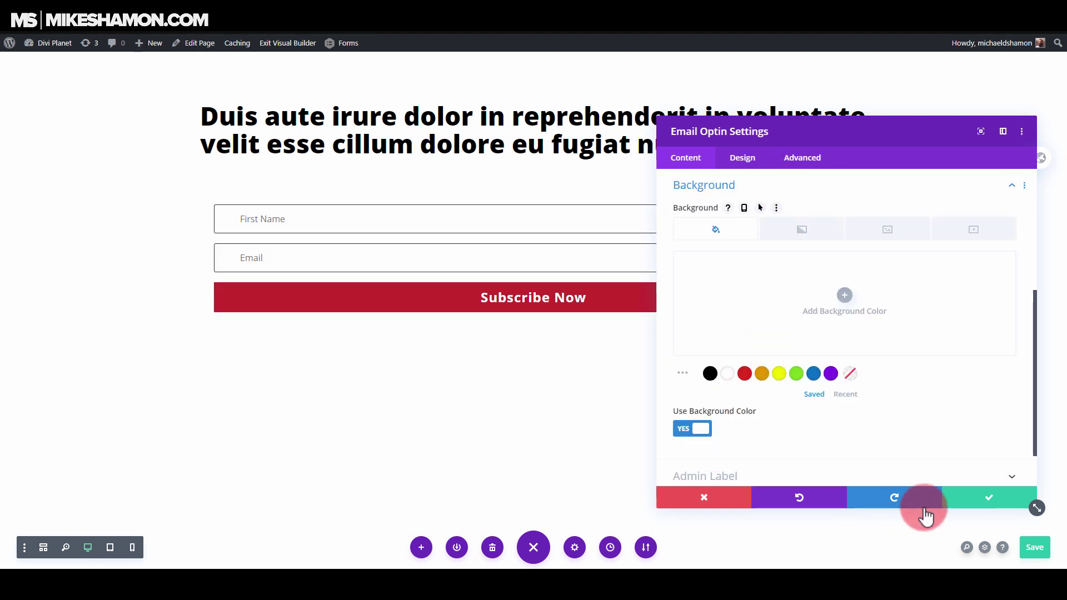
click(976, 493)
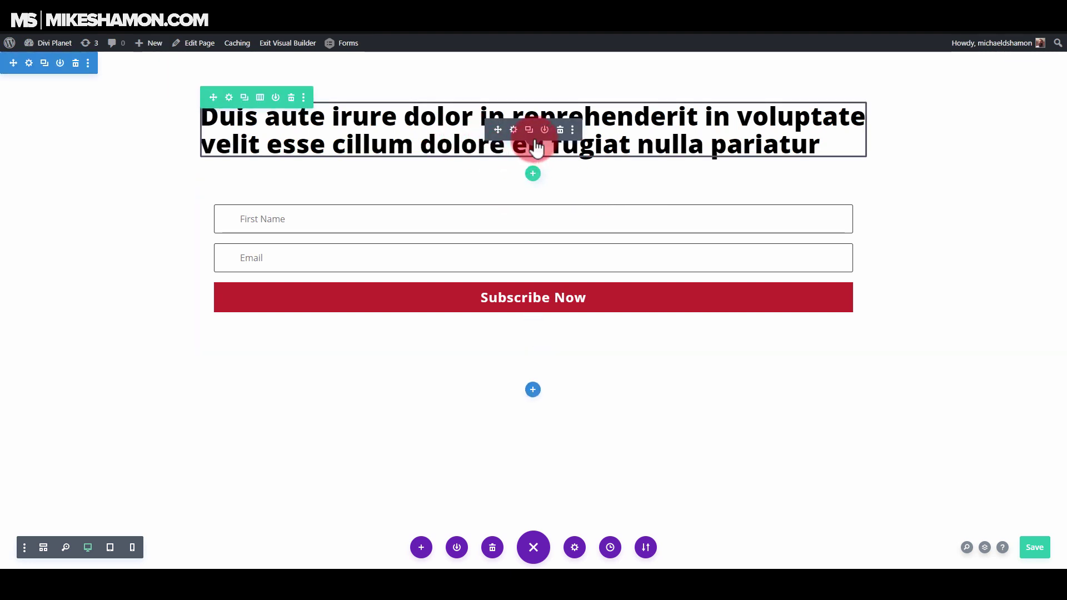
Duplicate the headline and set the copy's font weight to Regular
click(529, 130)
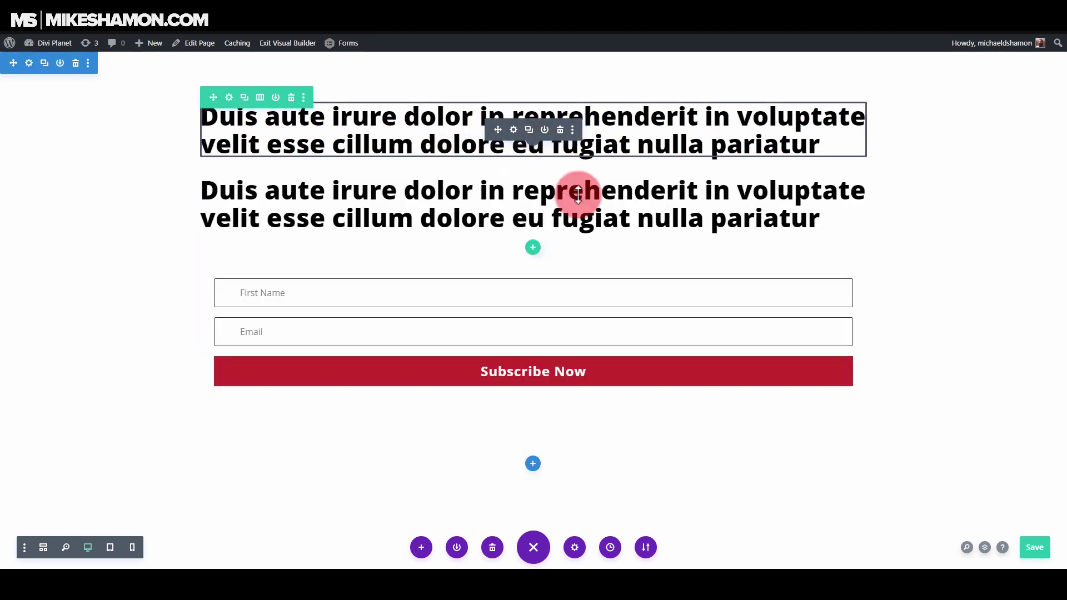
click(513, 182)
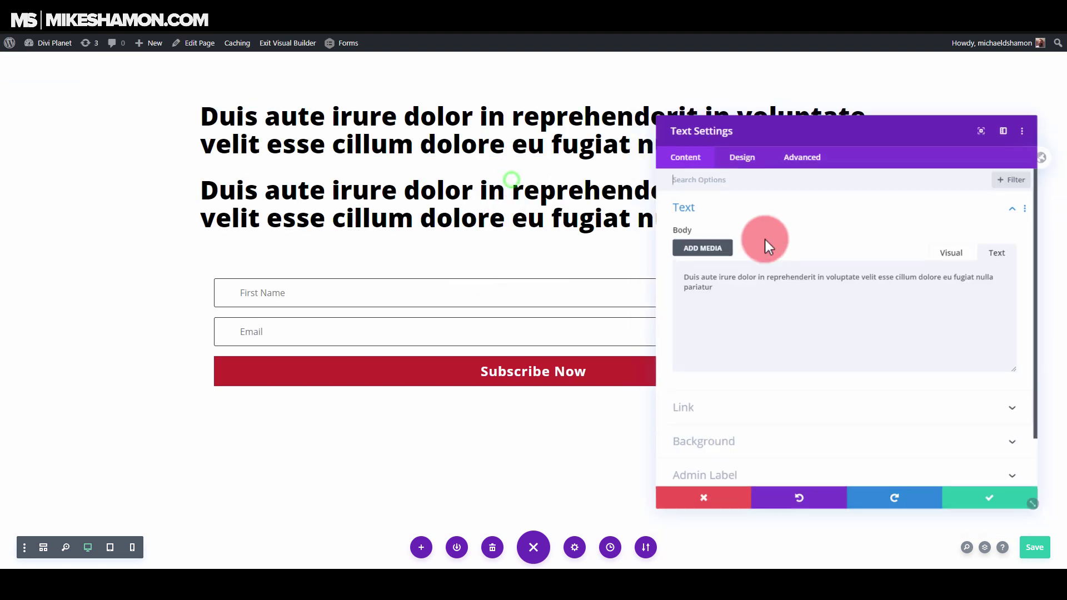
click(742, 161)
click(699, 207)
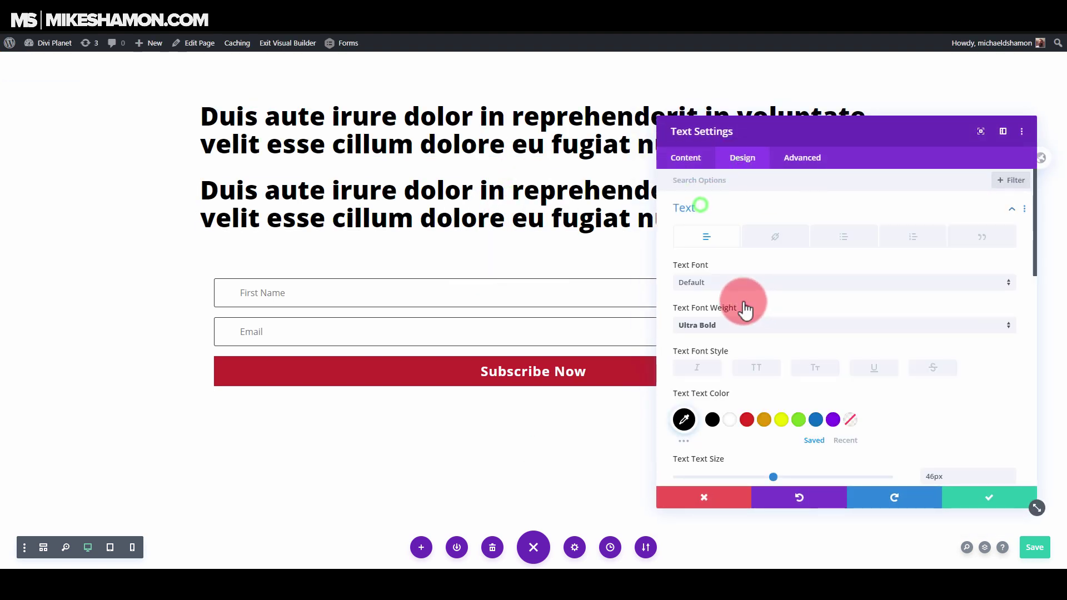
click(705, 328)
click(720, 355)
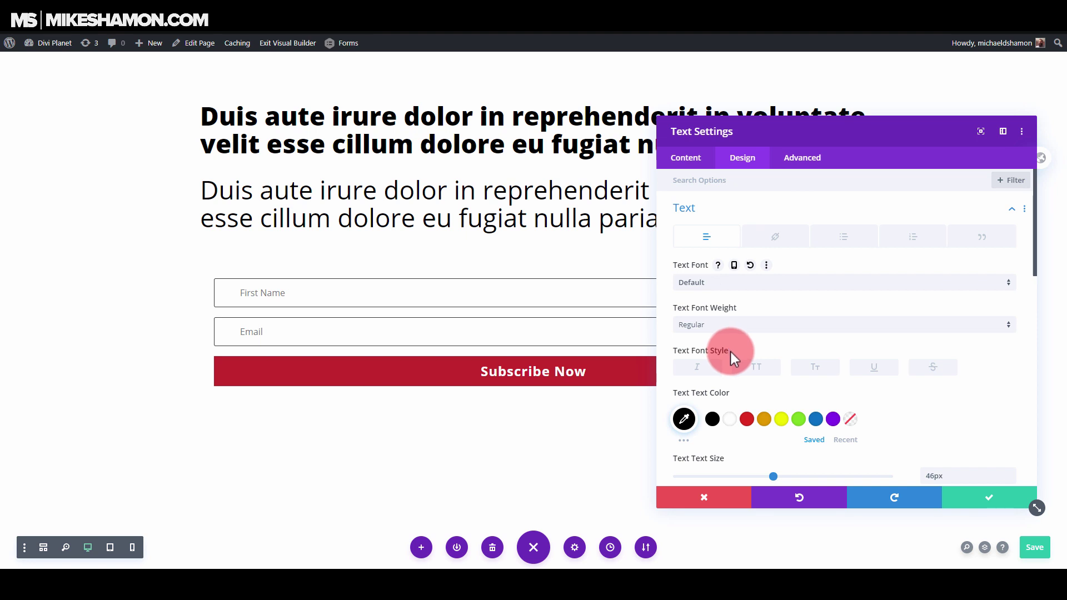
scroll(730, 353, down, 2)
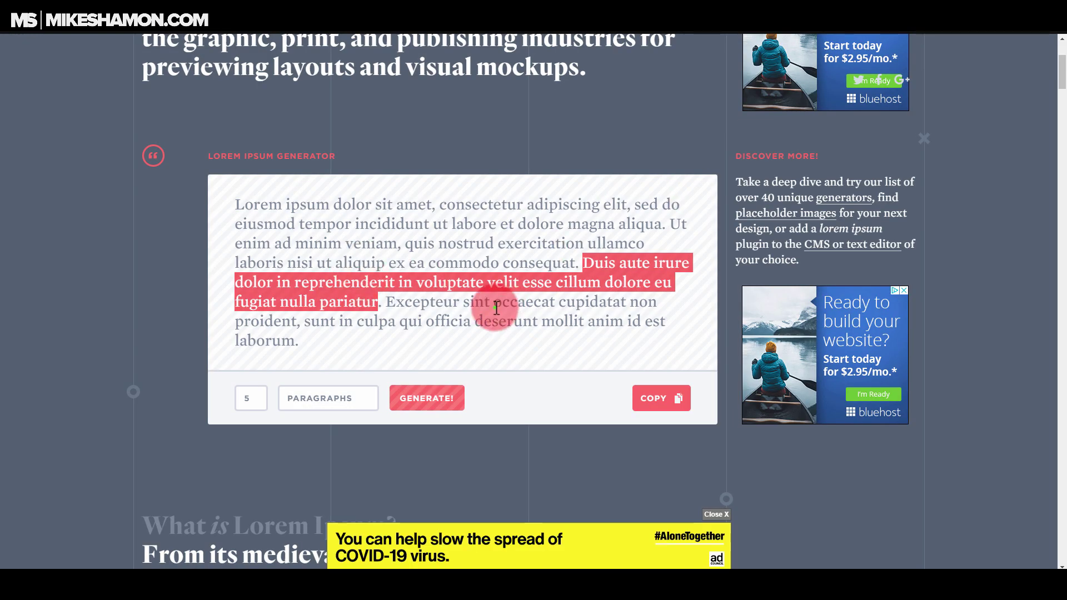
Copy a lorem ipsum paragraph from the generator site and put the caret in the copy's Body text
click(495, 306)
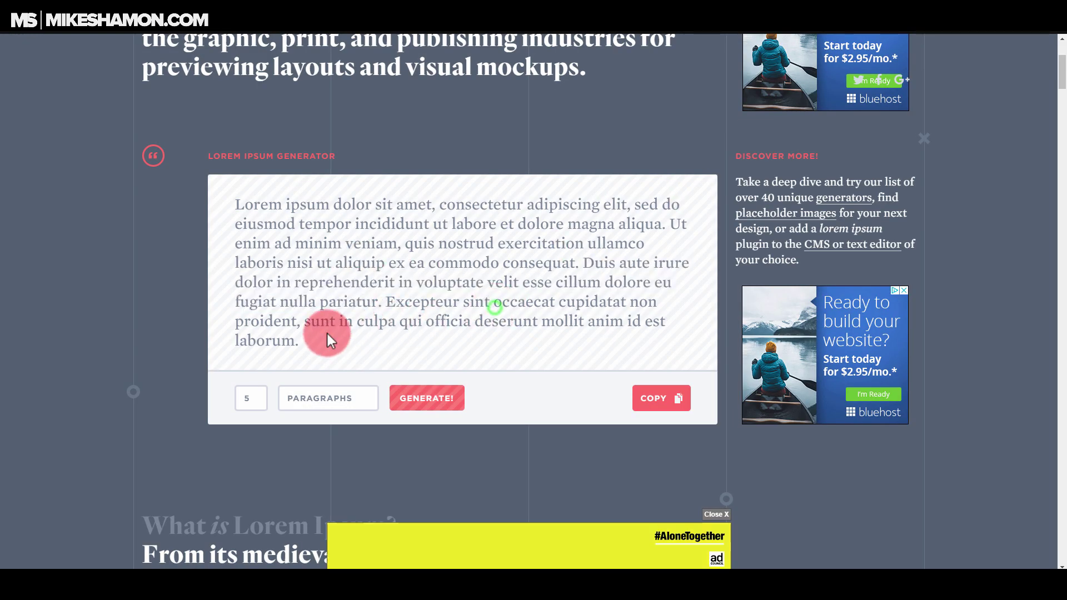
drag(303, 341, 375, 243)
key(ctrl+c)
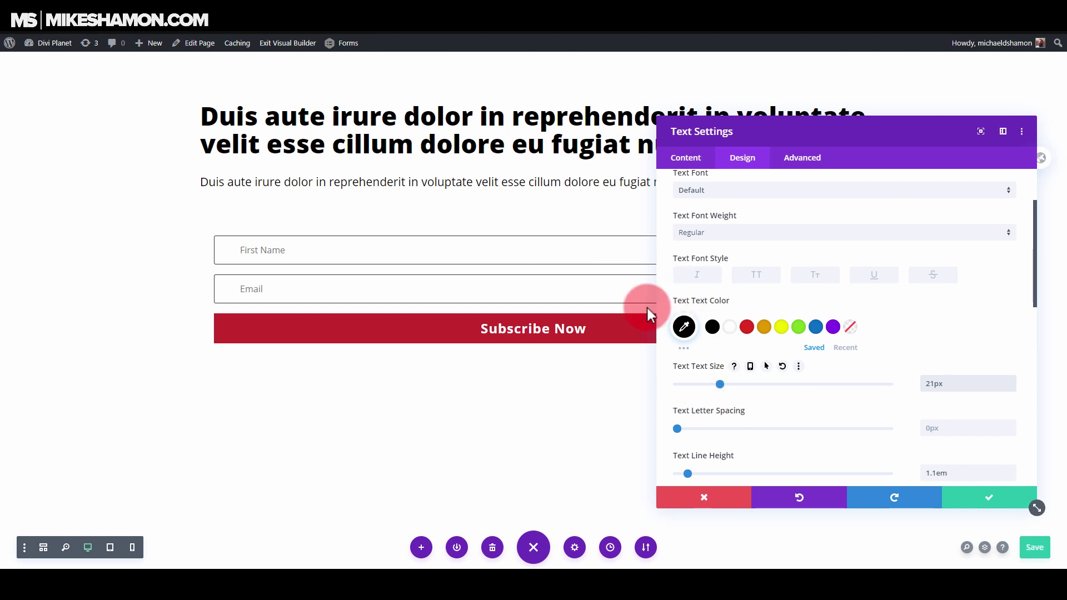
click(686, 158)
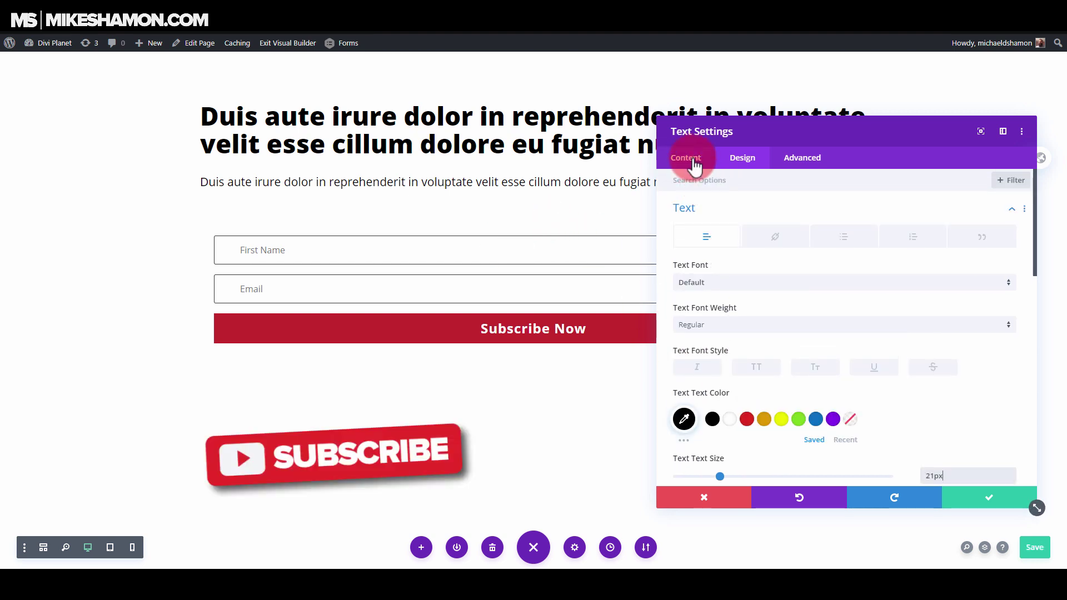
click(688, 159)
click(731, 207)
click(786, 301)
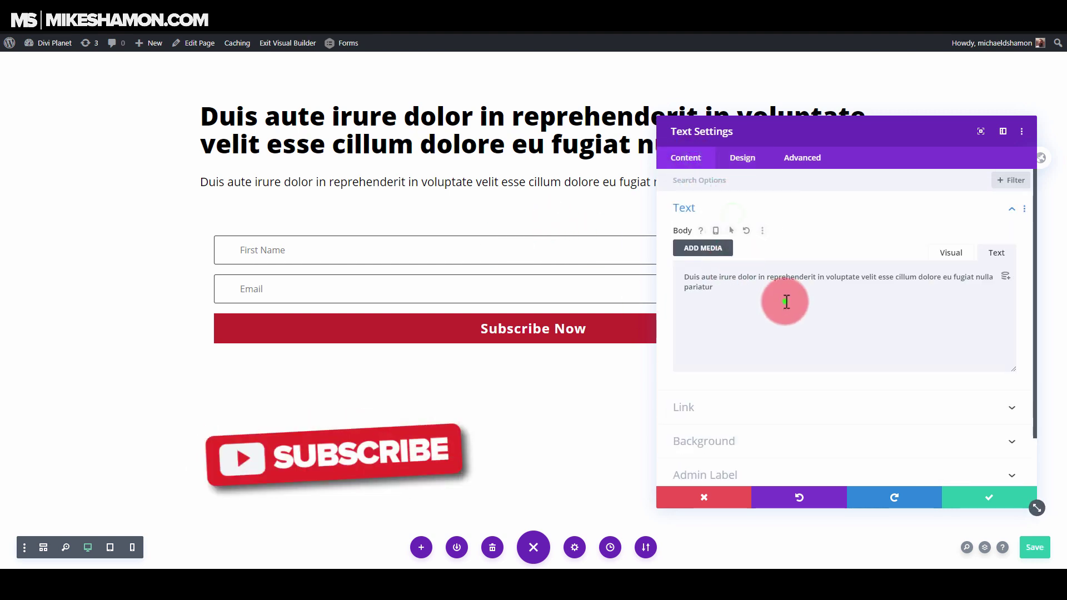
Paste the lorem ipsum paragraph into Body, set 1.3em line height and centre the text
key(ctrl+a)
key(ctrl+v)
click(760, 158)
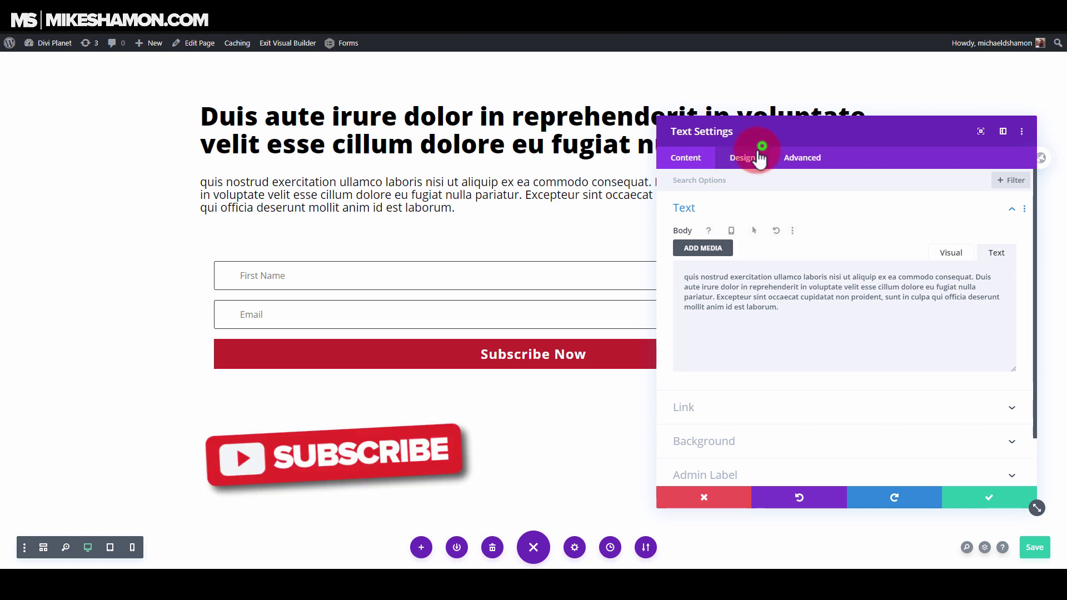
click(750, 217)
scroll(800, 383, down, 3)
drag(689, 381, 708, 381)
scroll(815, 334, down, 4)
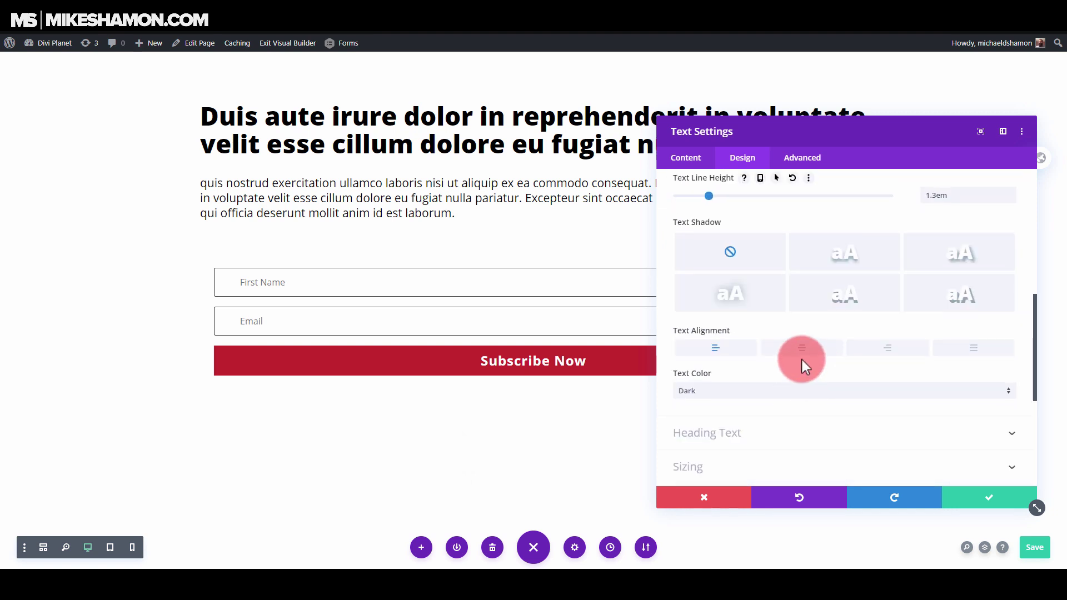
click(804, 356)
Set the paragraph's margin and padding to 0 and save its settings
drag(762, 124, 866, 520)
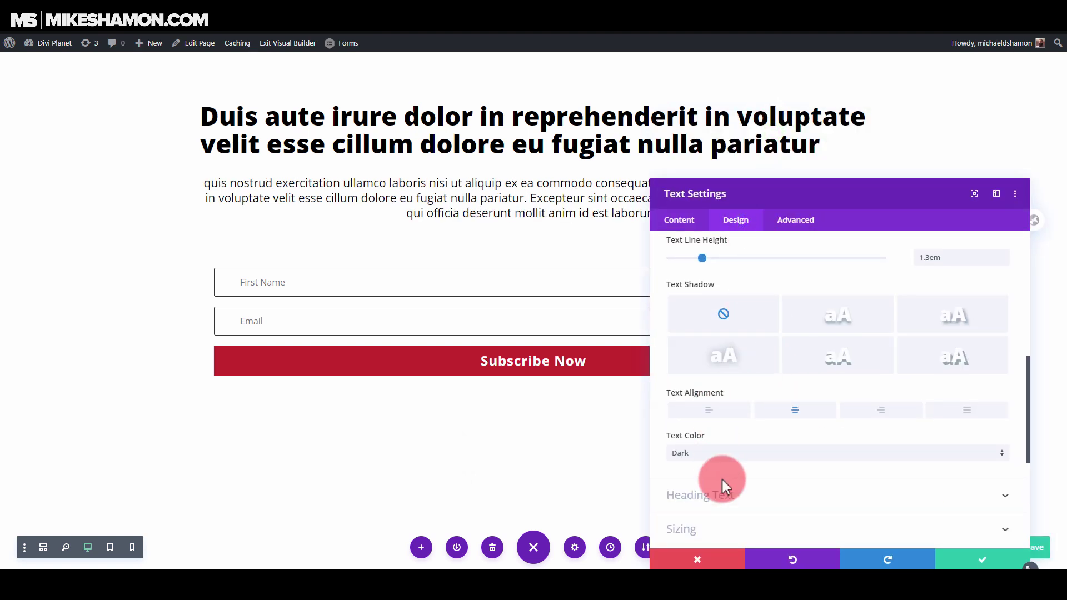
scroll(714, 481, down, 3)
click(726, 389)
click(727, 293)
text(0)
click(748, 287)
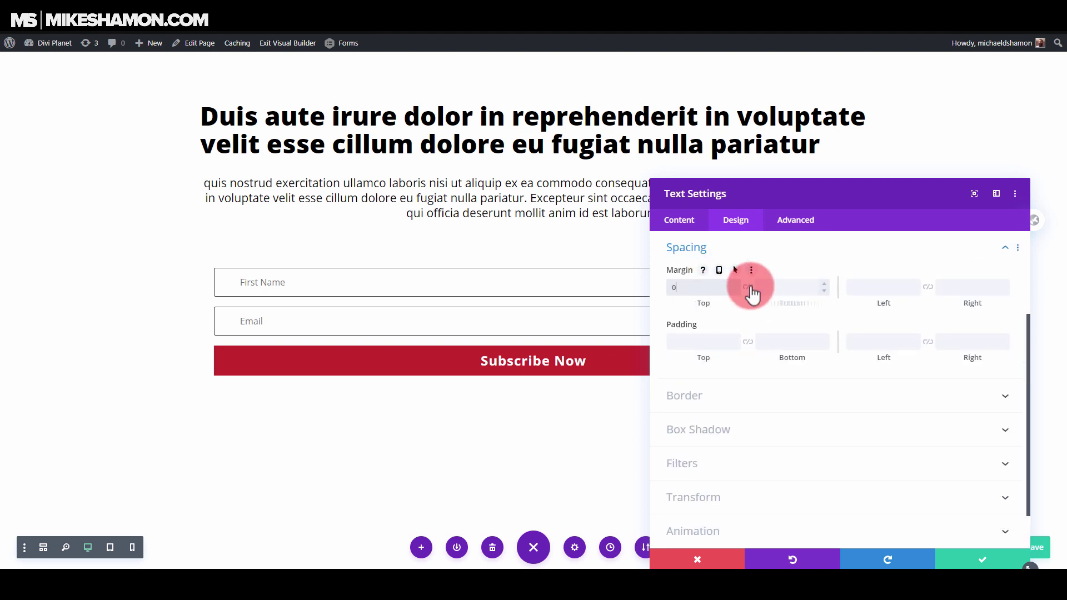
click(710, 340)
text(0)
click(748, 341)
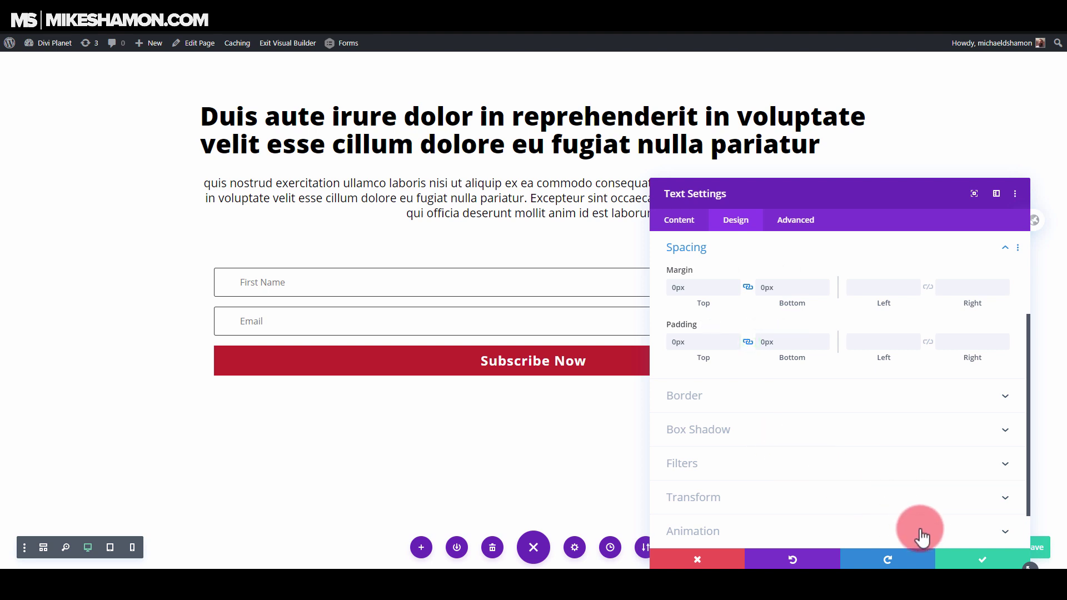
click(960, 555)
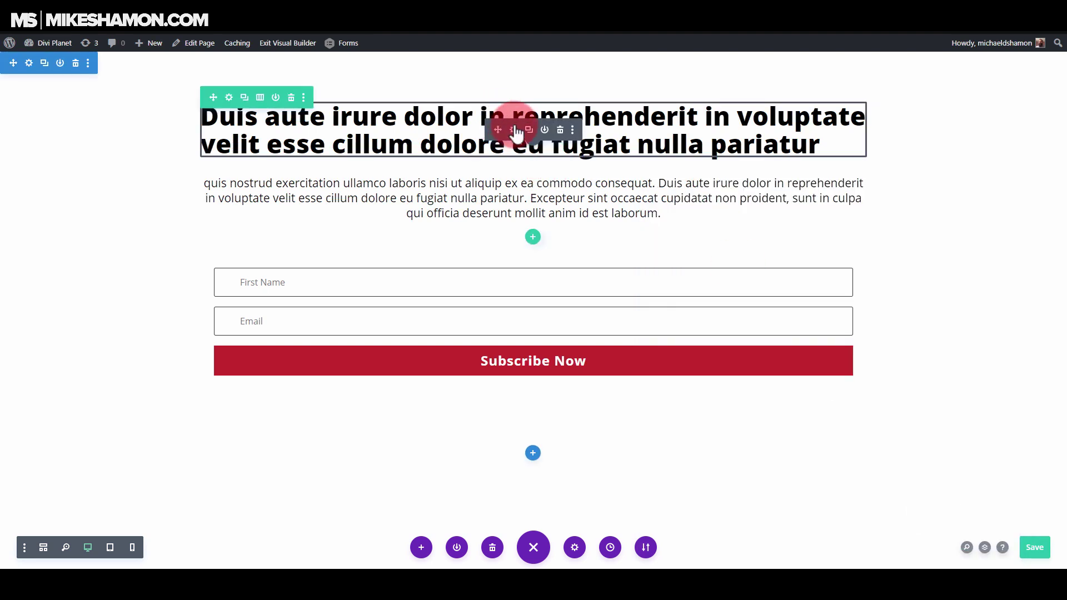
Give the heading a 0 bottom margin and 16px bottom padding, then save
click(513, 130)
click(733, 204)
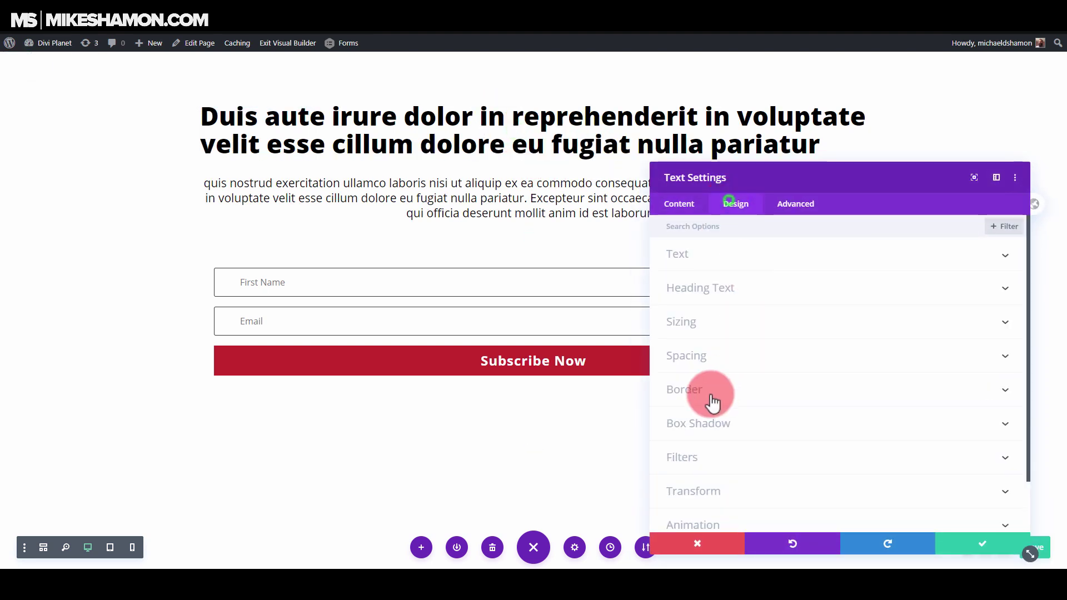
click(714, 357)
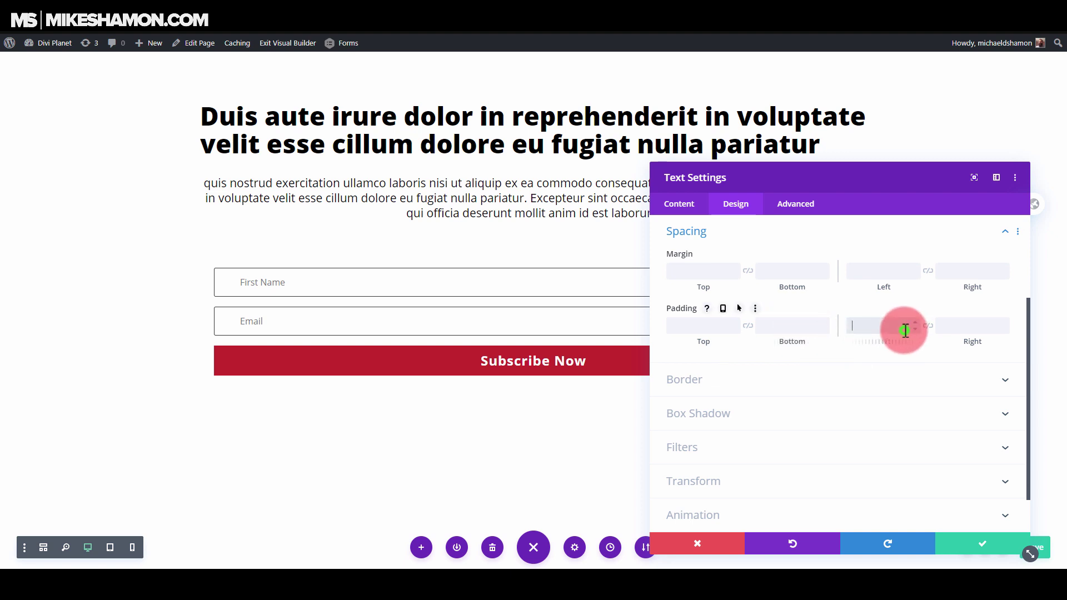
click(826, 329)
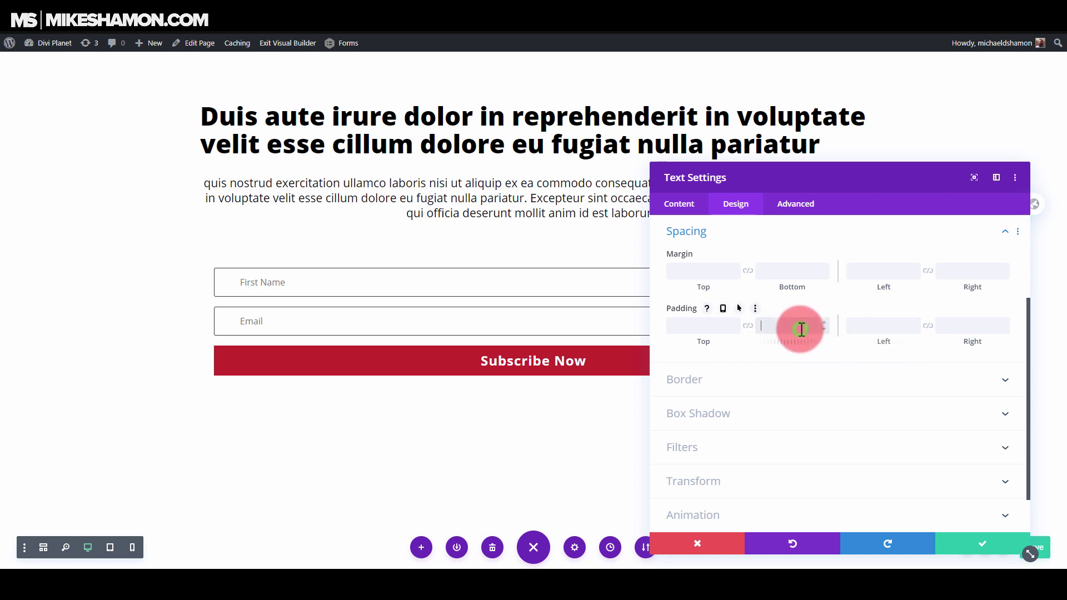
text(0)
click(784, 325)
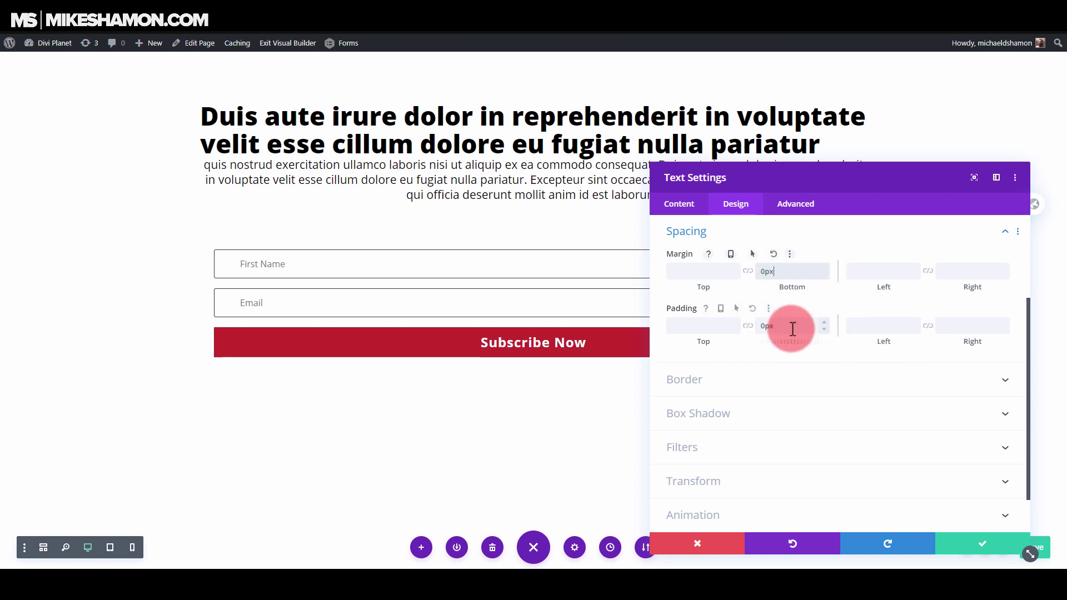
text(16)
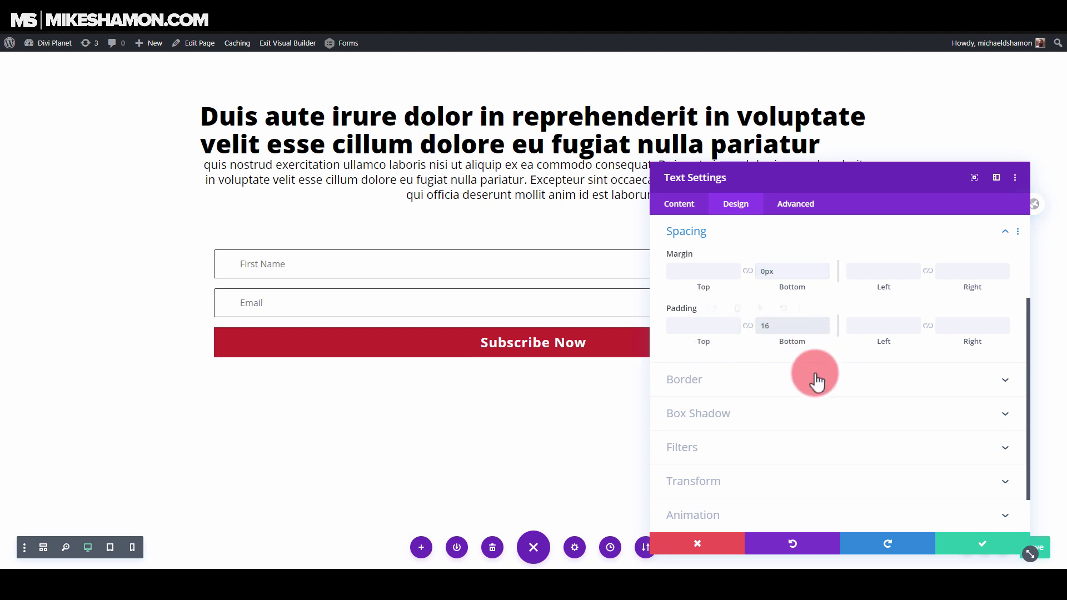
text(px)
click(955, 547)
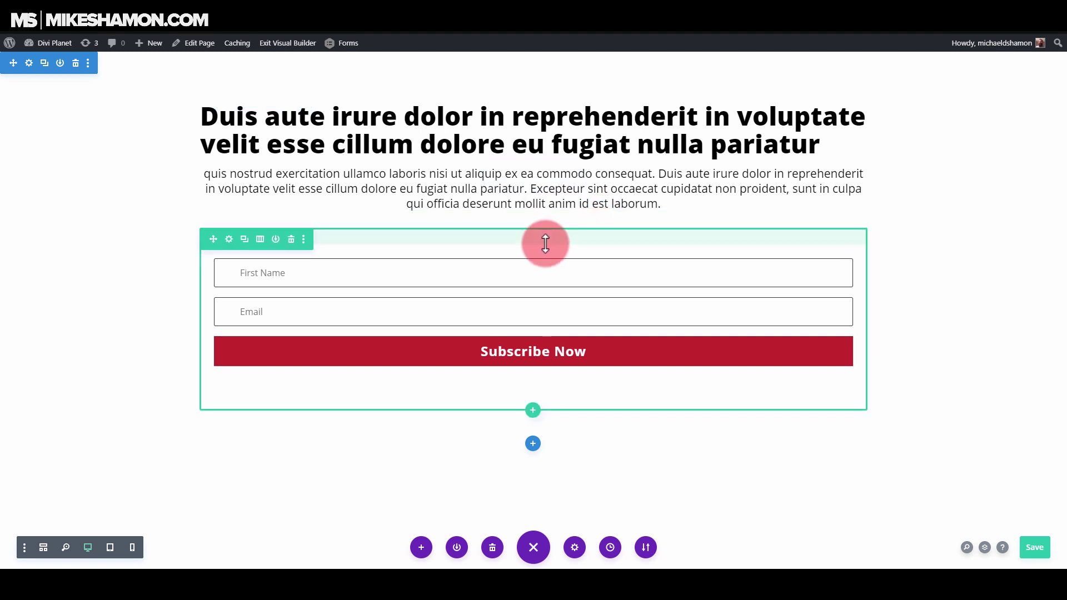
Set the form row's top margin and top padding to 0 and save
click(230, 241)
click(732, 204)
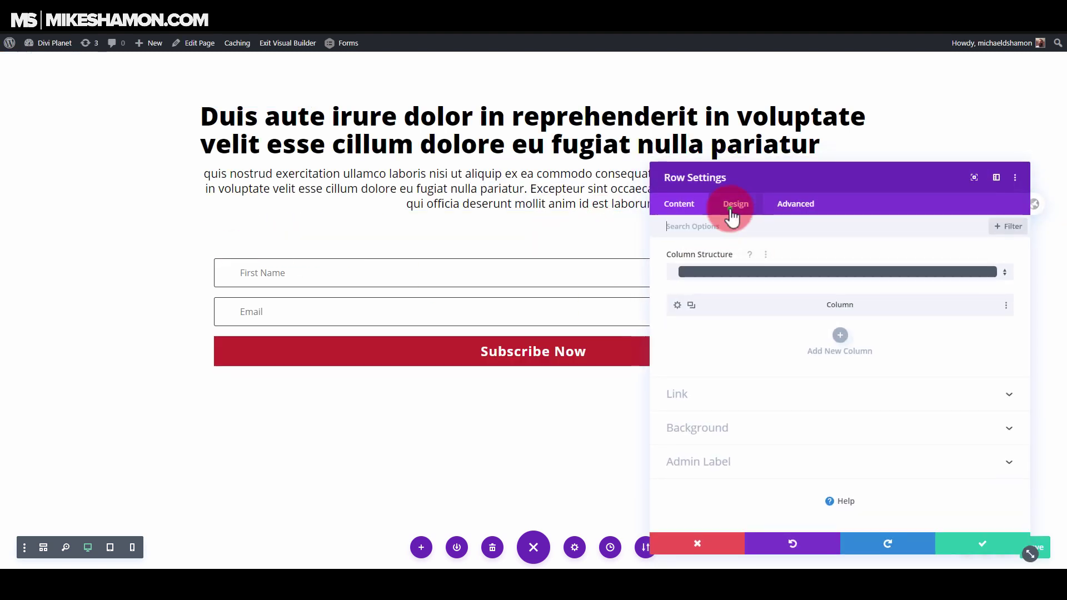
click(727, 293)
click(766, 270)
text(0)
click(719, 331)
text(0)
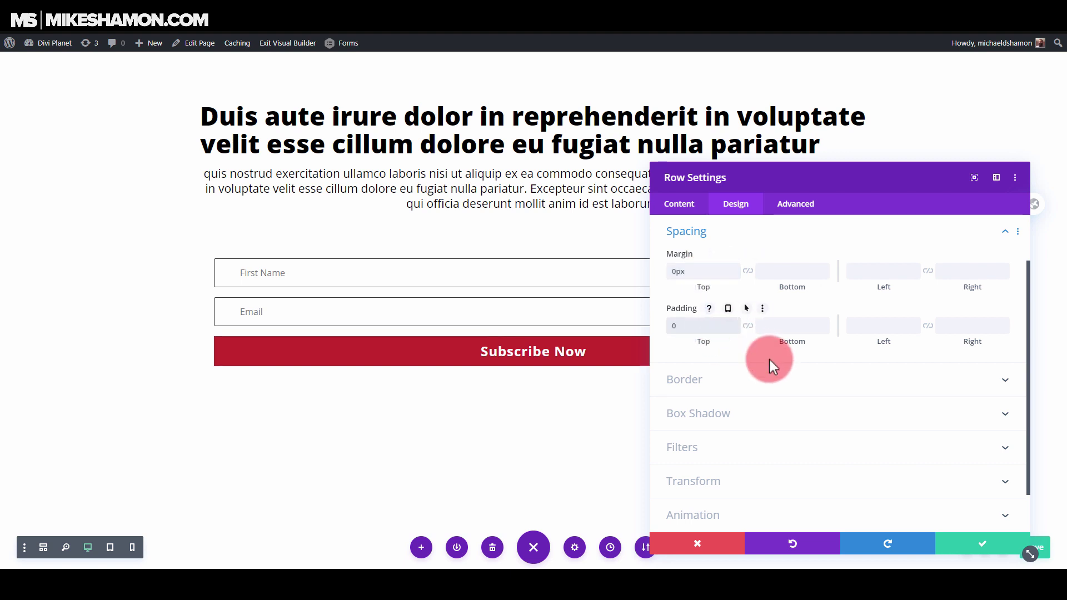
click(977, 553)
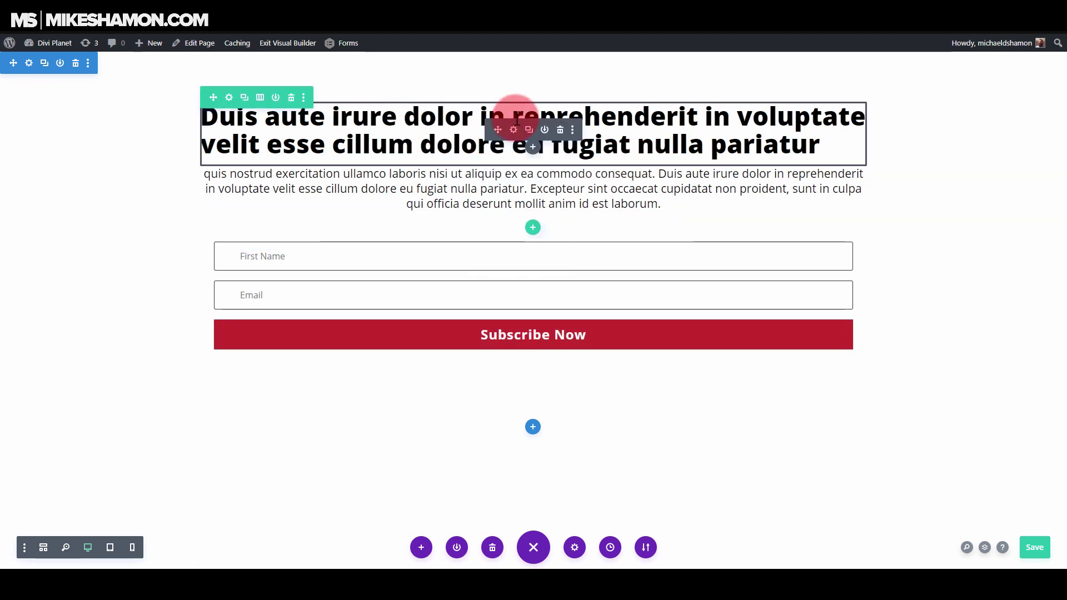
Centre-align the headline text and save its settings
click(631, 162)
click(735, 204)
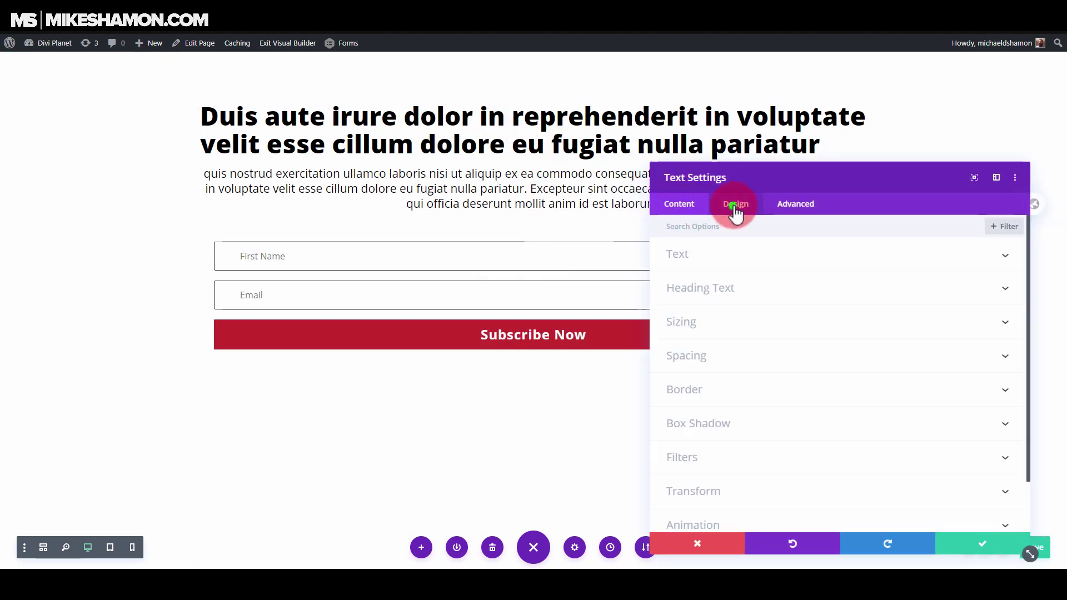
click(700, 256)
scroll(776, 378, down, 6)
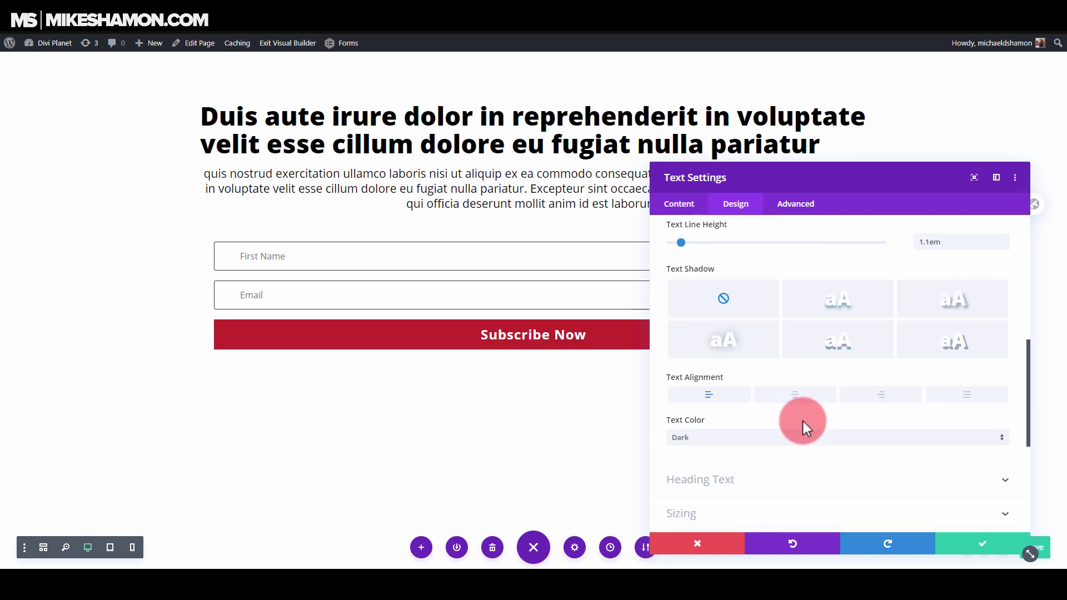
click(796, 395)
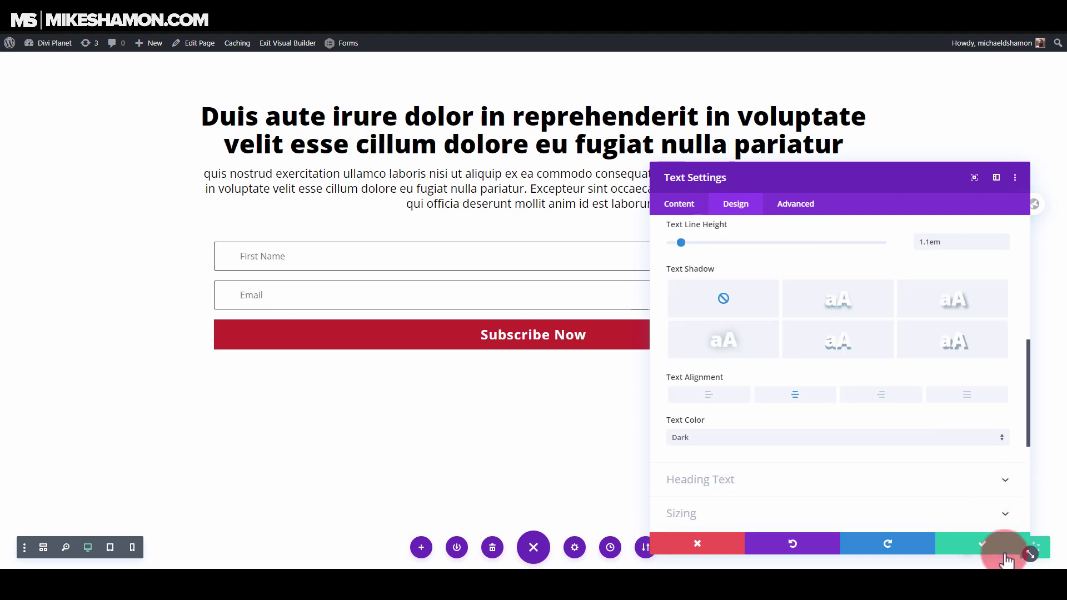
click(983, 544)
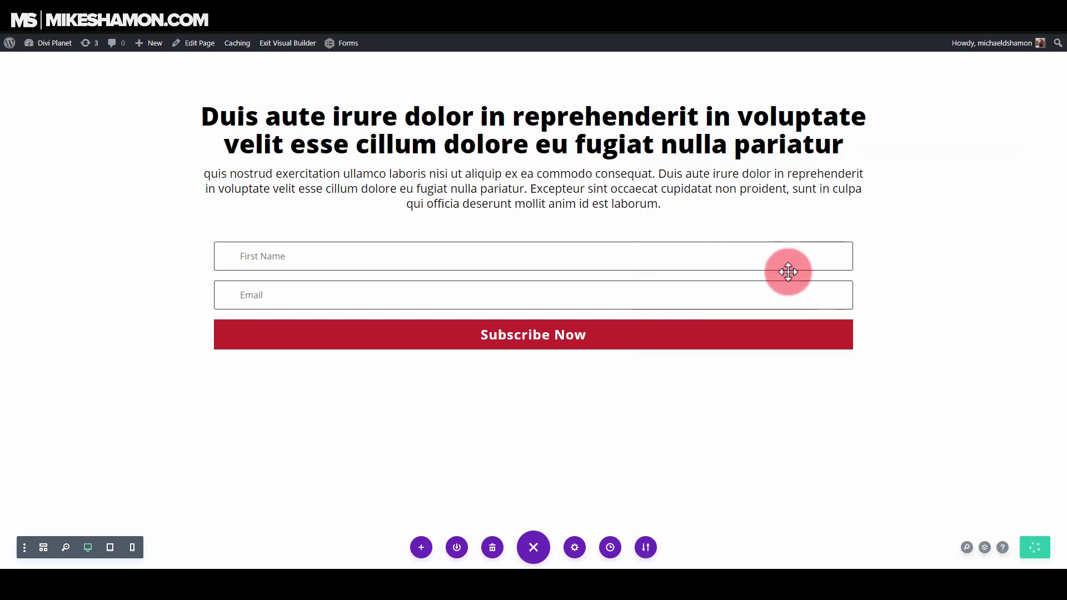
mouse_move(543, 231)
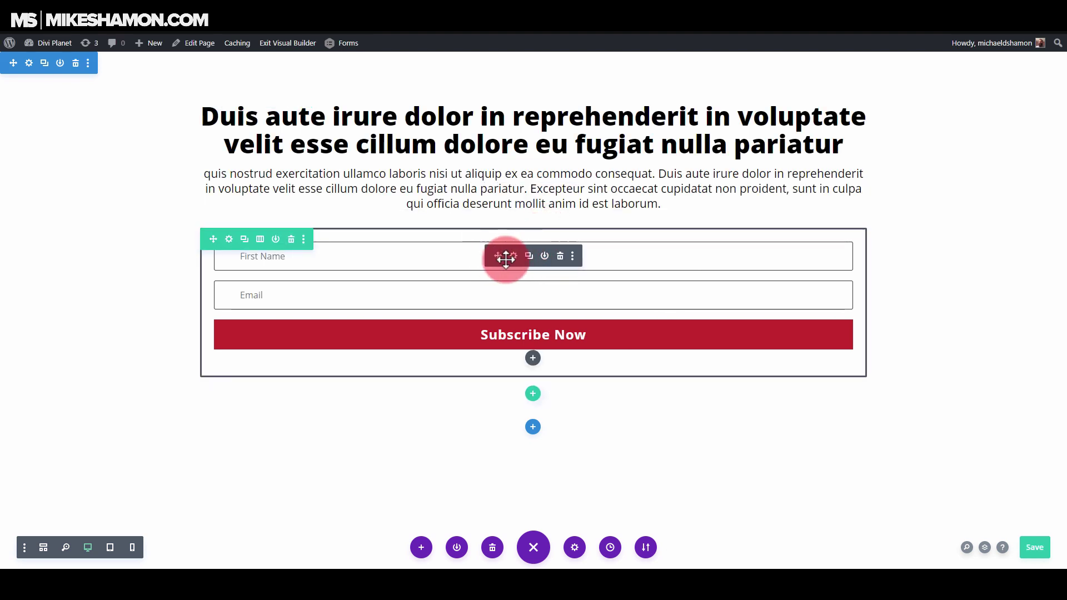
Try a 70% width and centred alignment on the signup form, then discard those changes
click(514, 257)
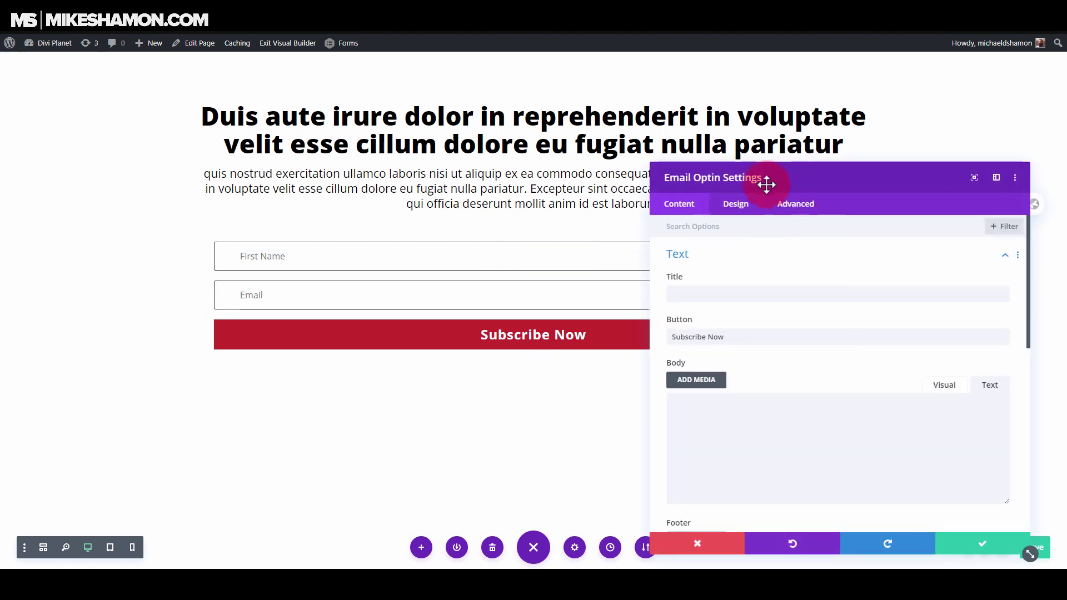
click(736, 204)
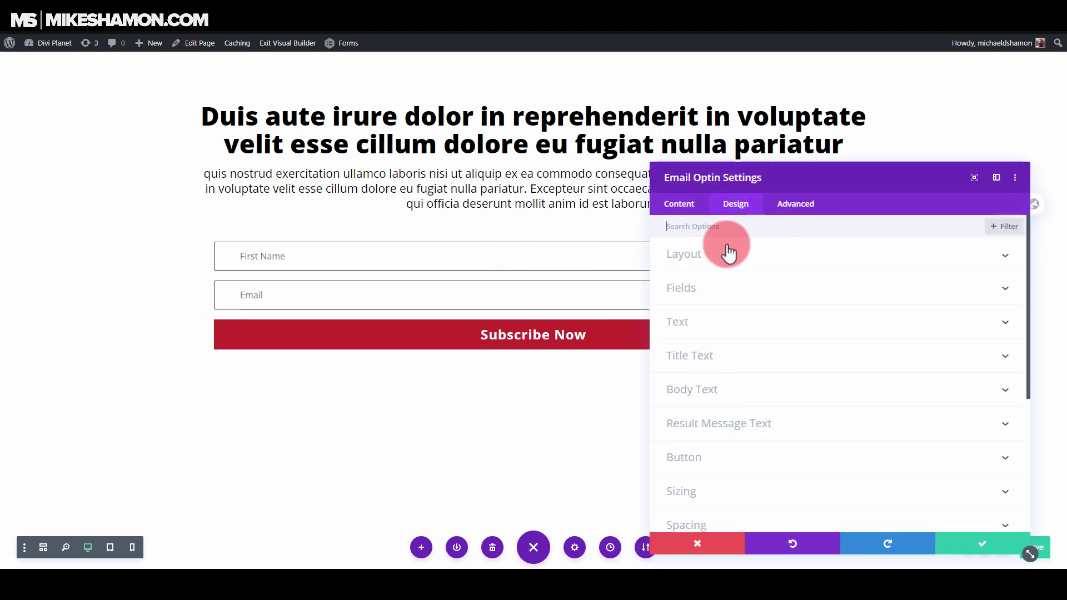
scroll(727, 248, down, 2)
scroll(727, 248, up, 3)
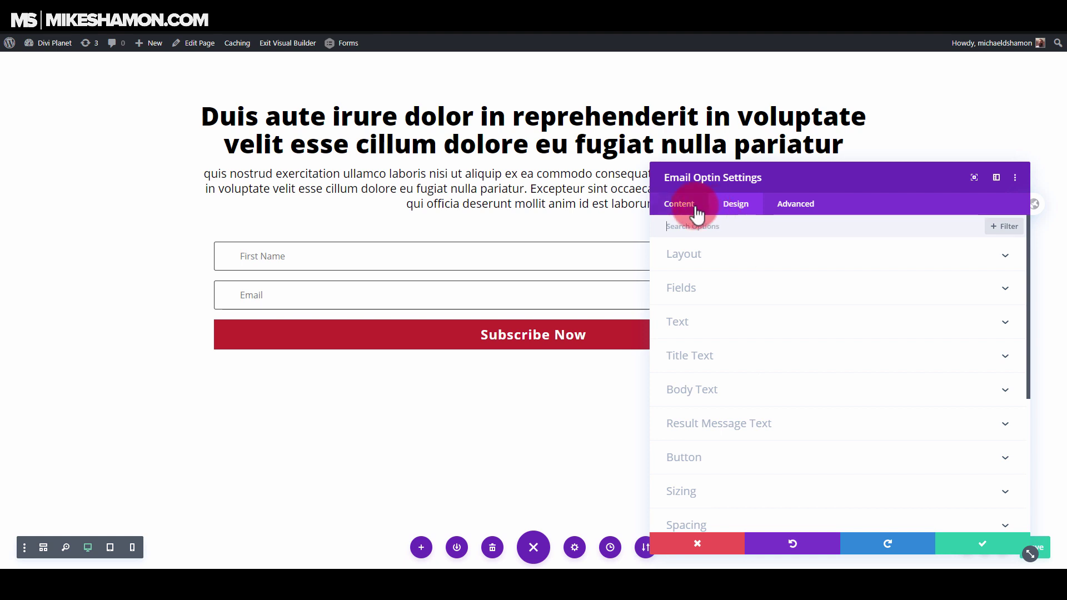
scroll(734, 257, down, 3)
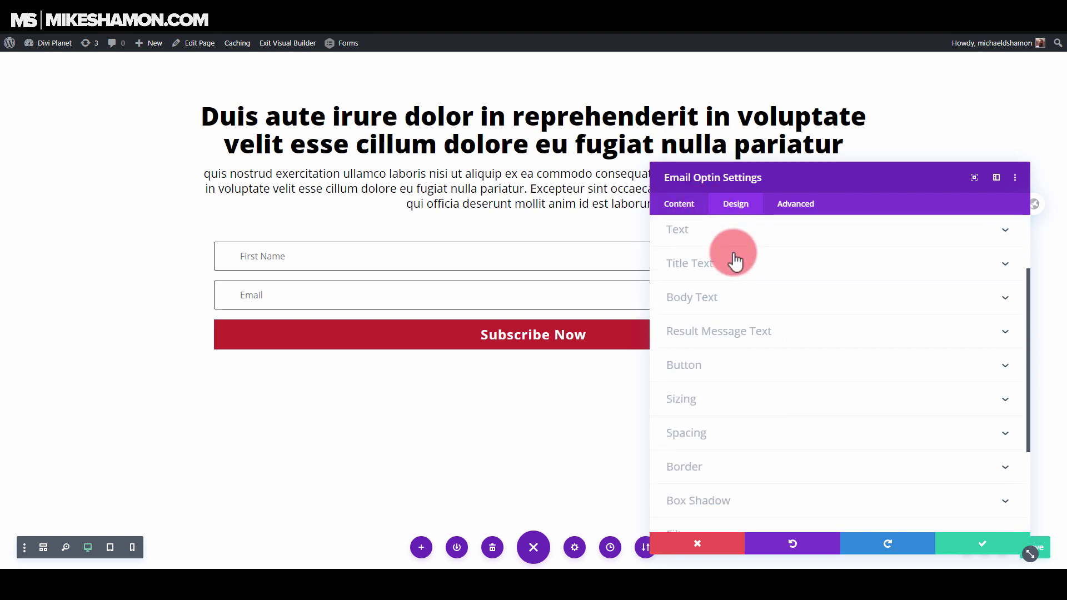
click(735, 390)
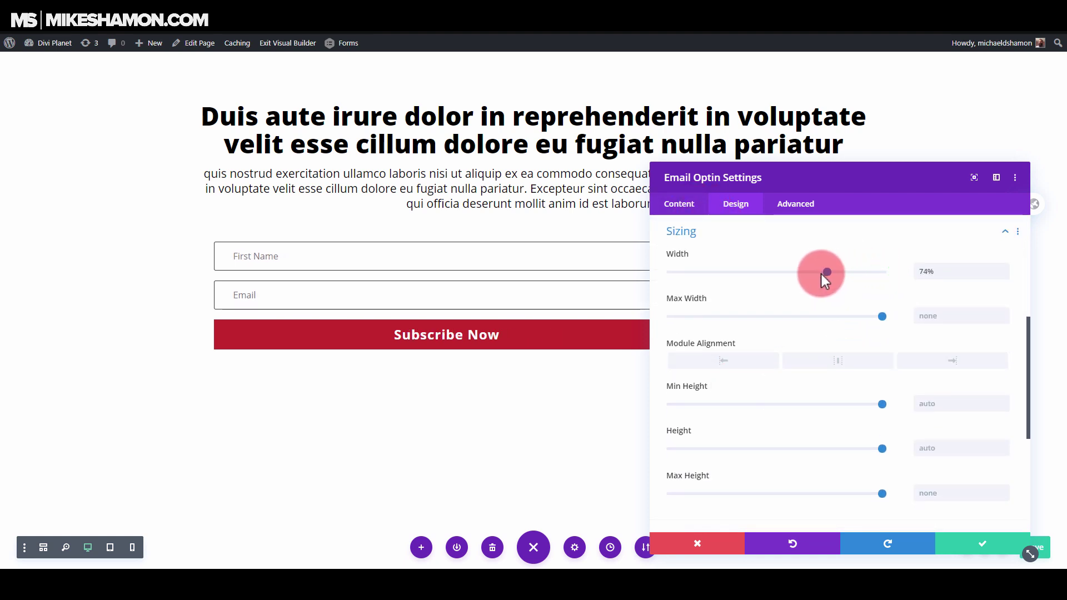
drag(822, 272, 815, 273)
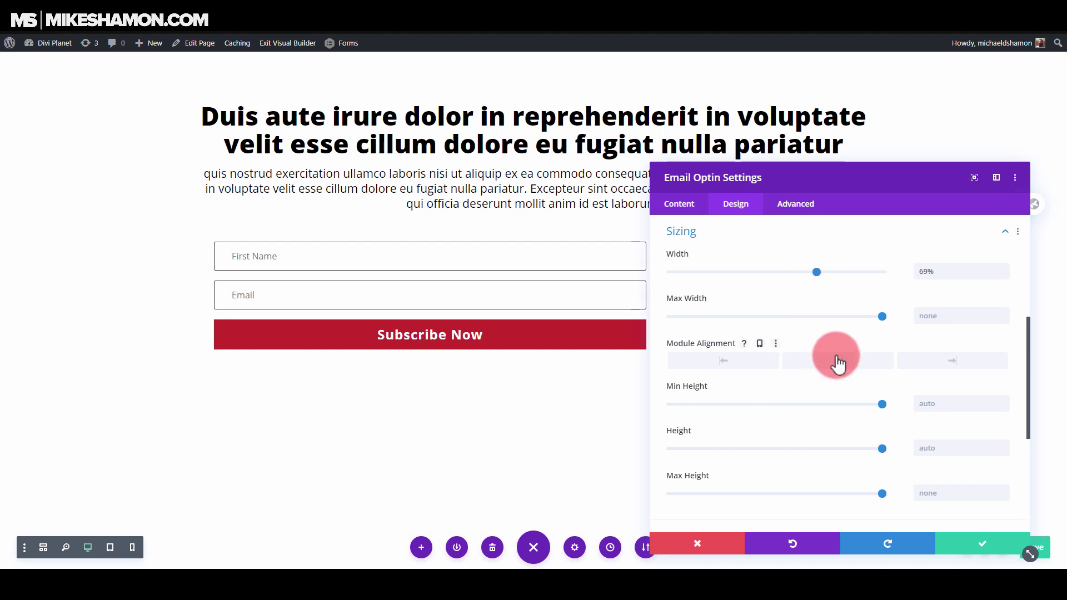
click(838, 364)
click(820, 271)
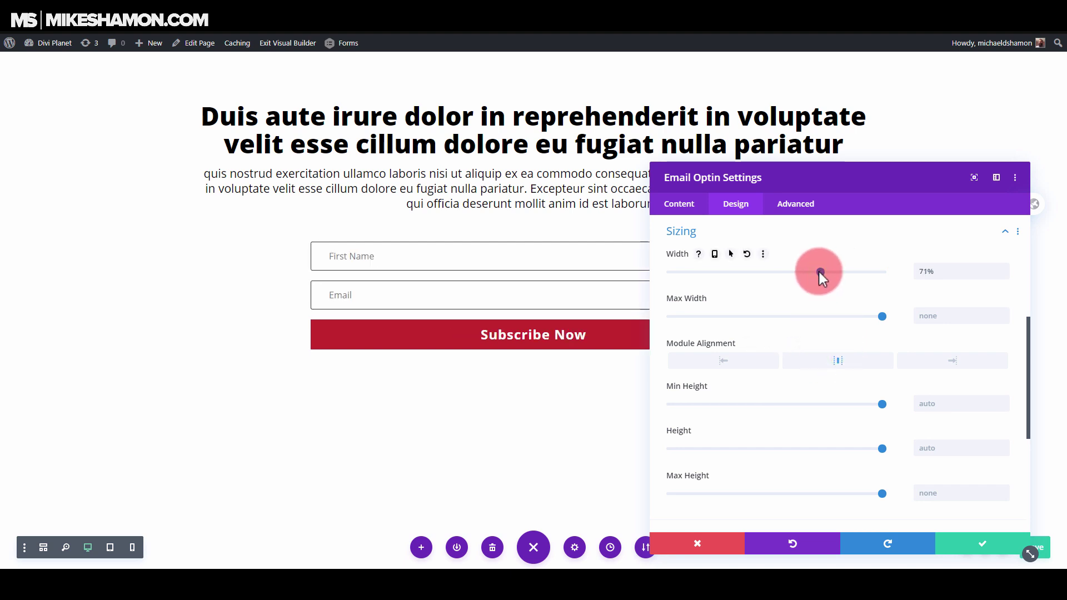
drag(819, 271, 817, 272)
drag(848, 183, 786, 159)
click(654, 515)
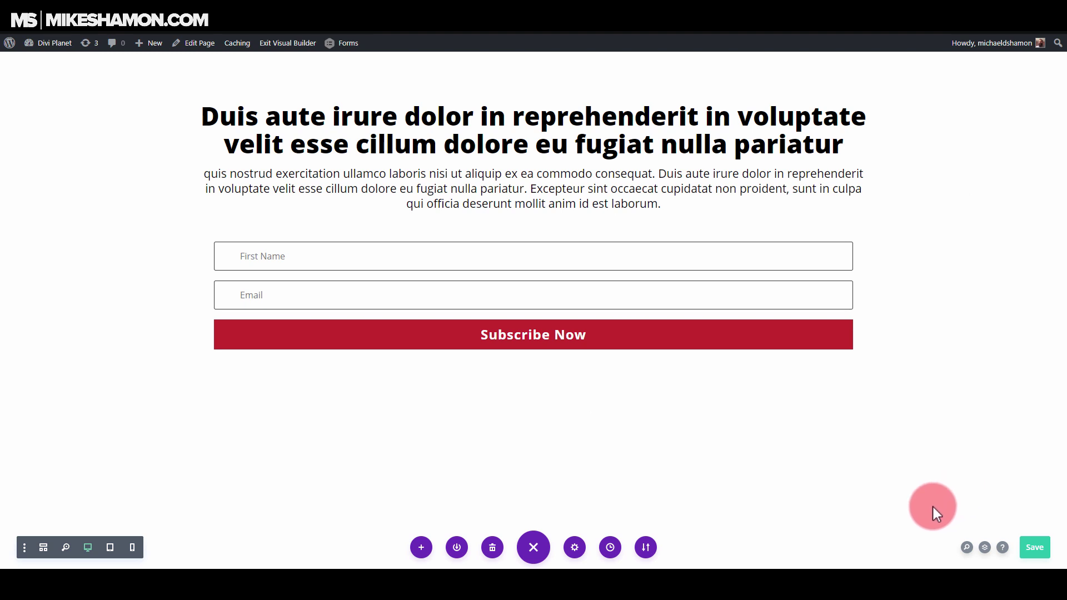
Reopen the form's Sizing options and set Width to 70% with centre Module Alignment
click(517, 257)
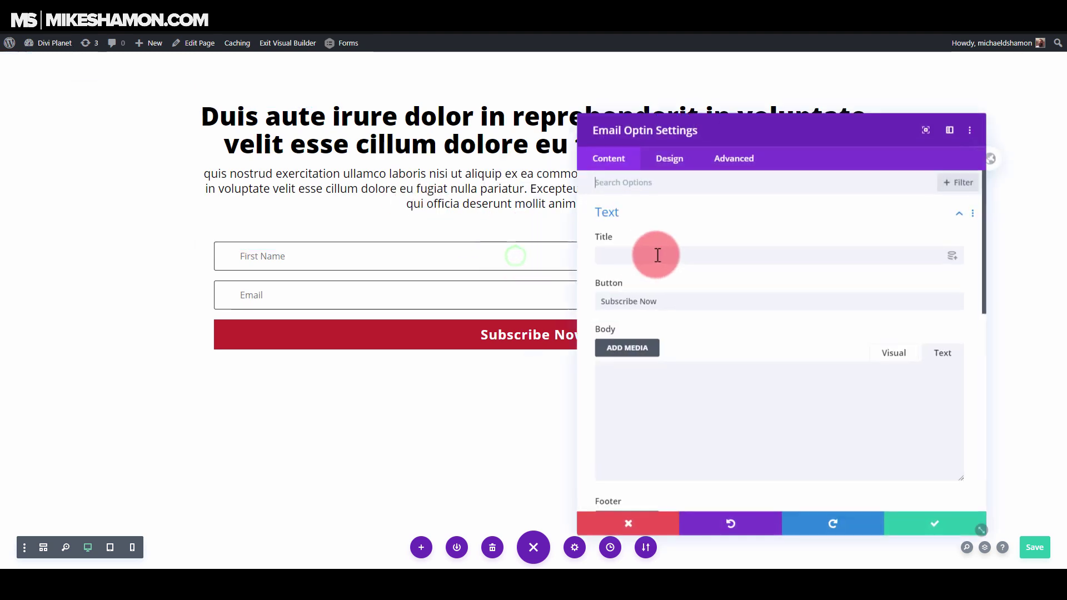
click(693, 176)
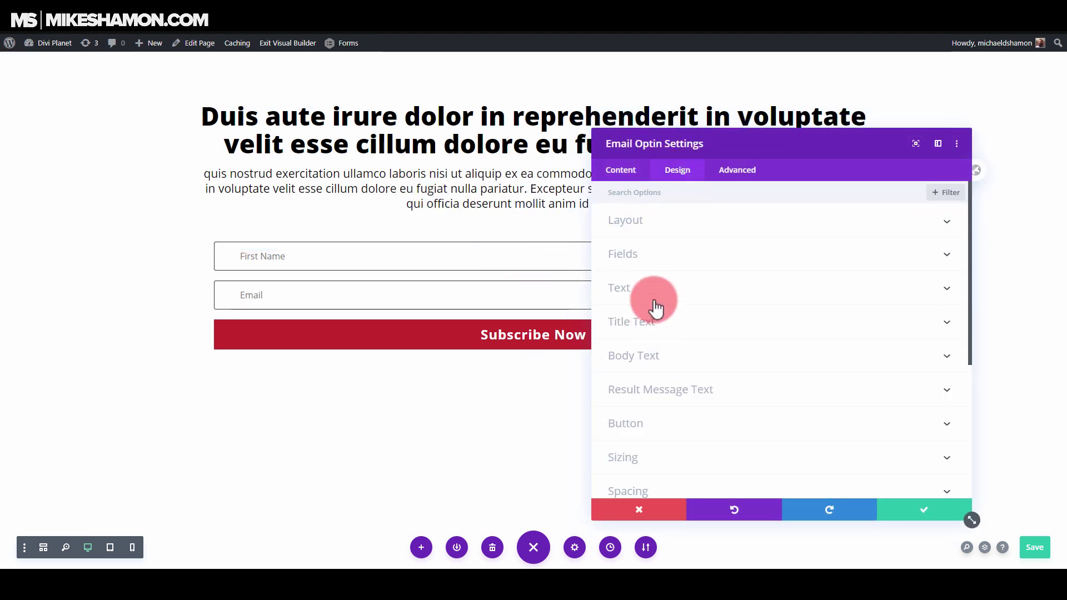
click(650, 459)
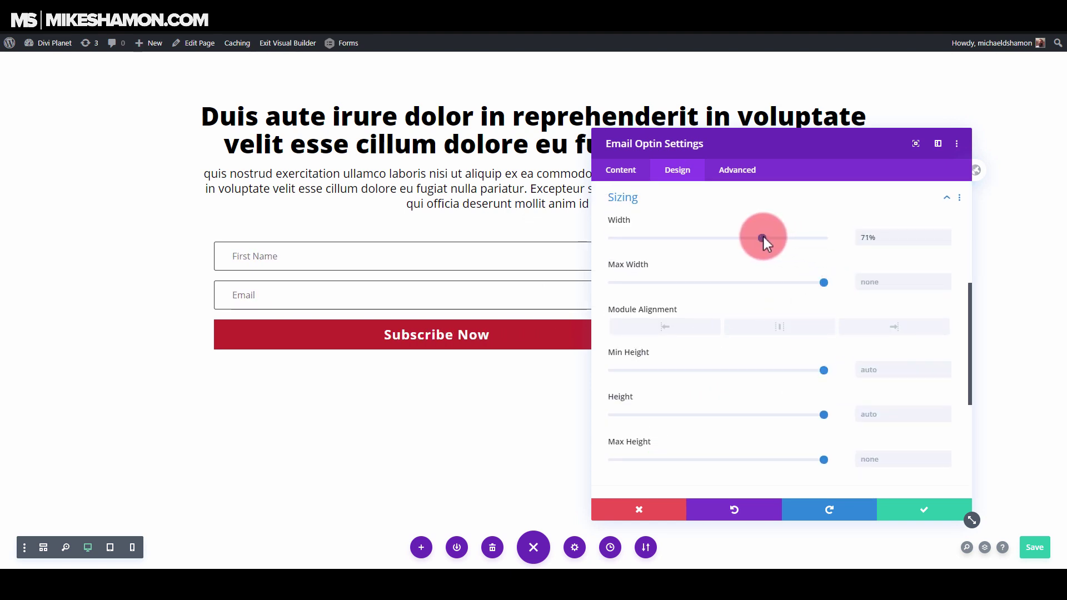
drag(761, 236, 761, 235)
click(785, 326)
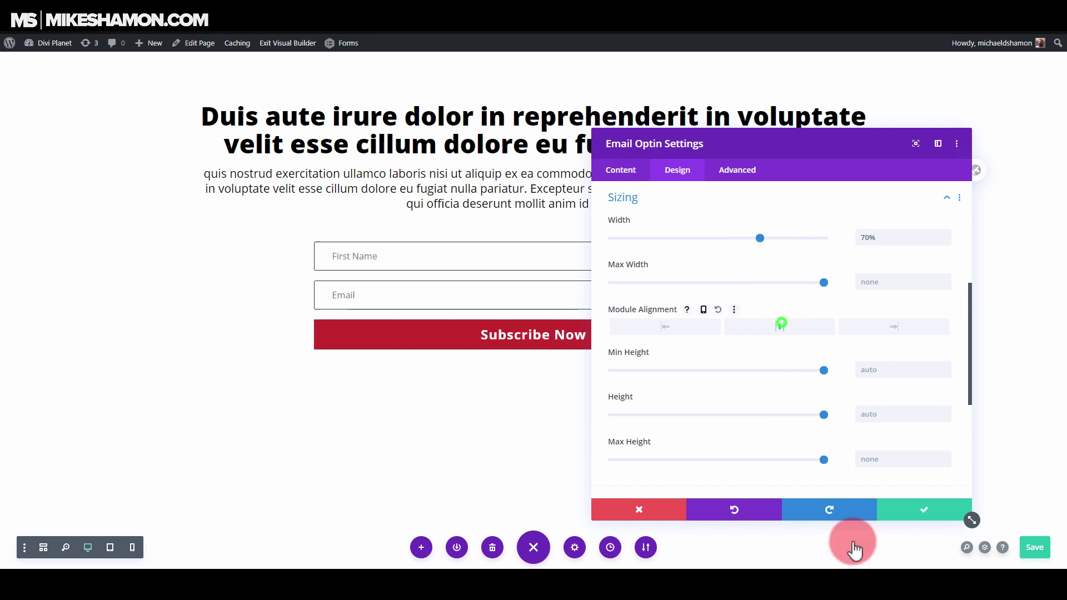
Save the form settings and switch the preview to phone view
click(917, 508)
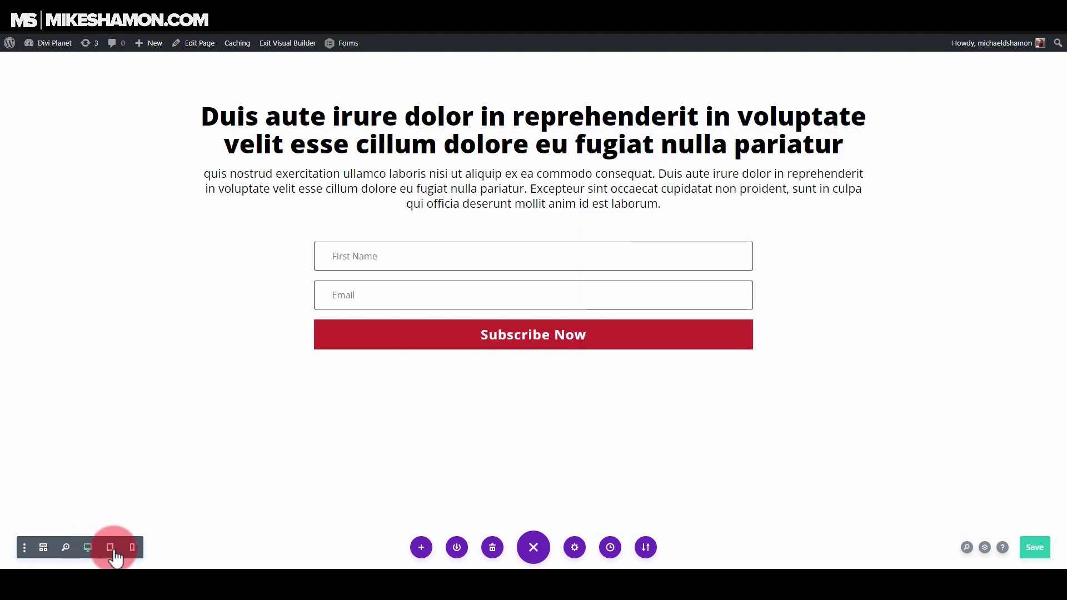
click(112, 549)
click(132, 548)
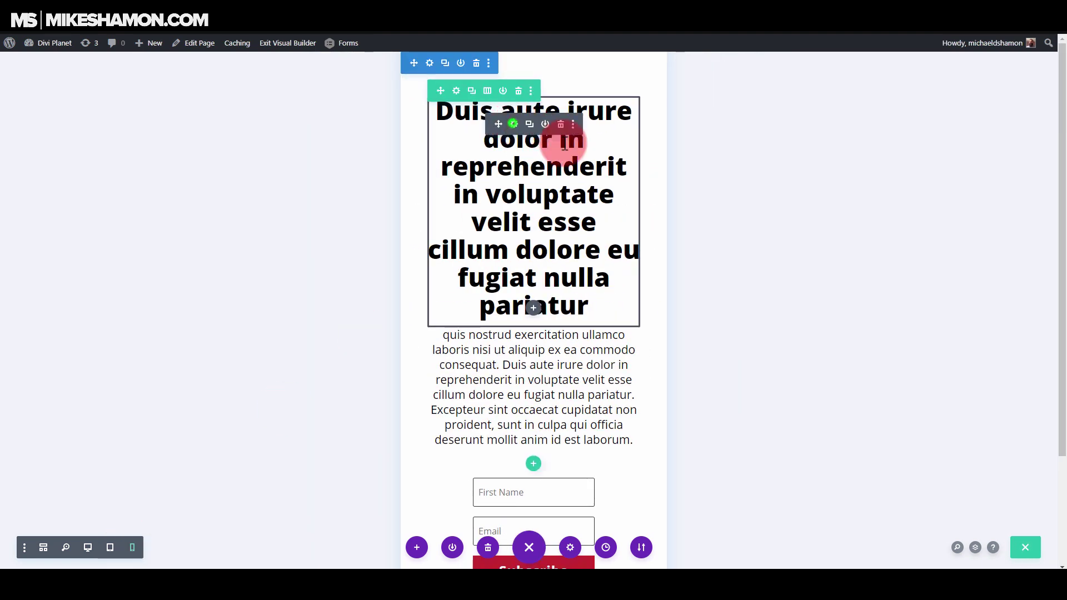
Set the headline's phone text size to 28px and save
click(614, 158)
click(661, 171)
click(666, 222)
scroll(862, 361, down, 2)
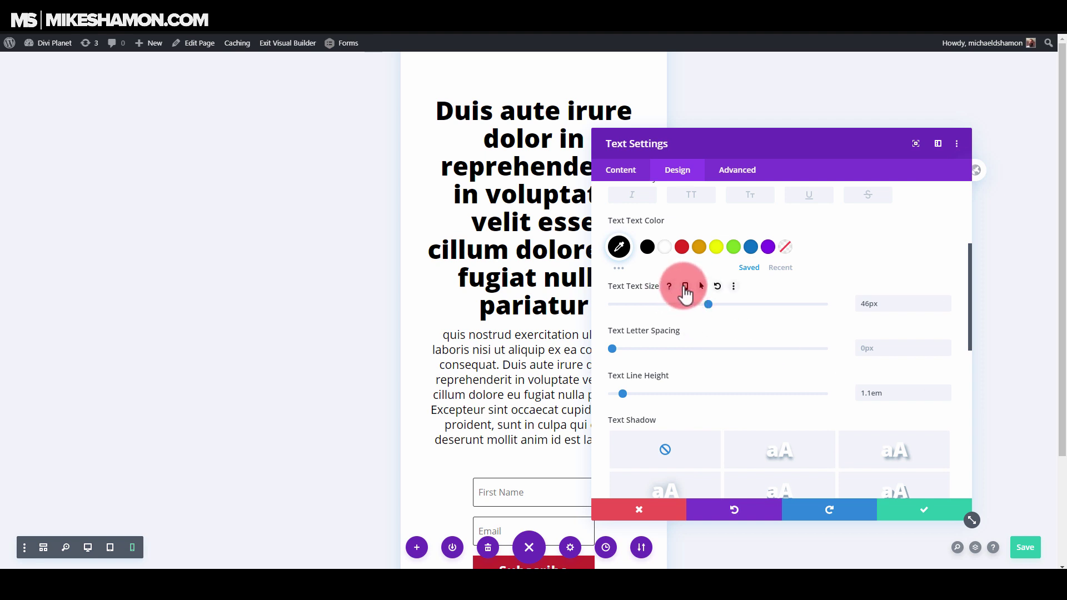
click(683, 287)
click(689, 335)
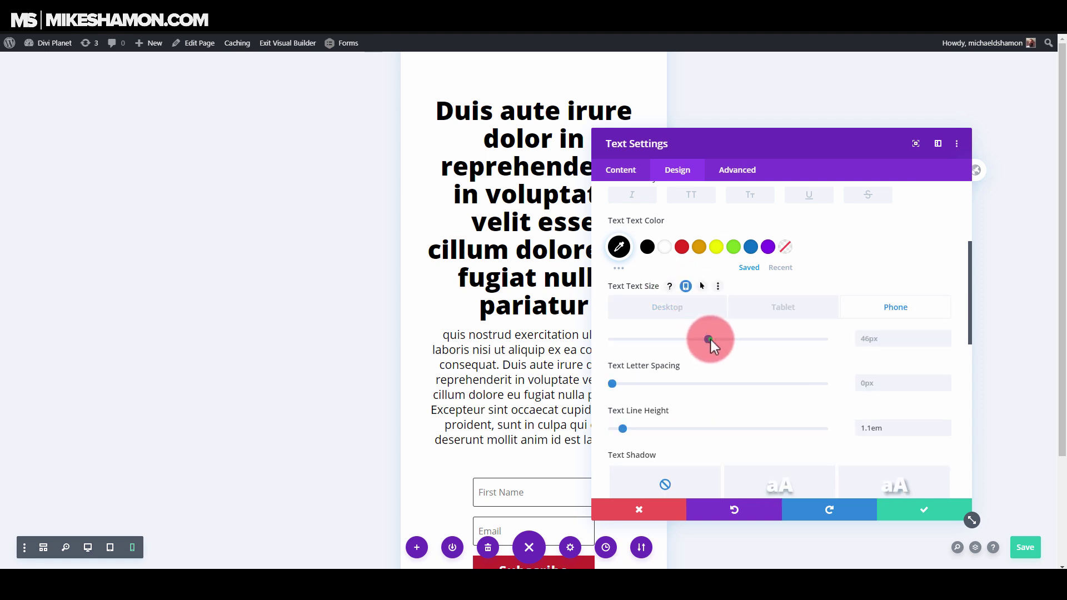
drag(710, 339, 670, 335)
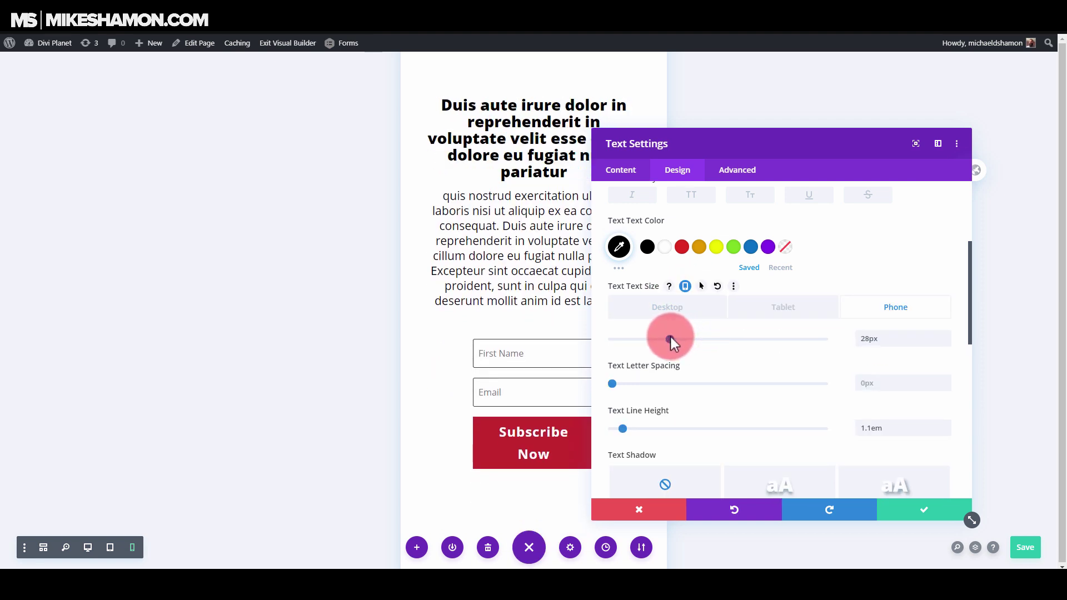
drag(720, 139, 760, 116)
click(952, 487)
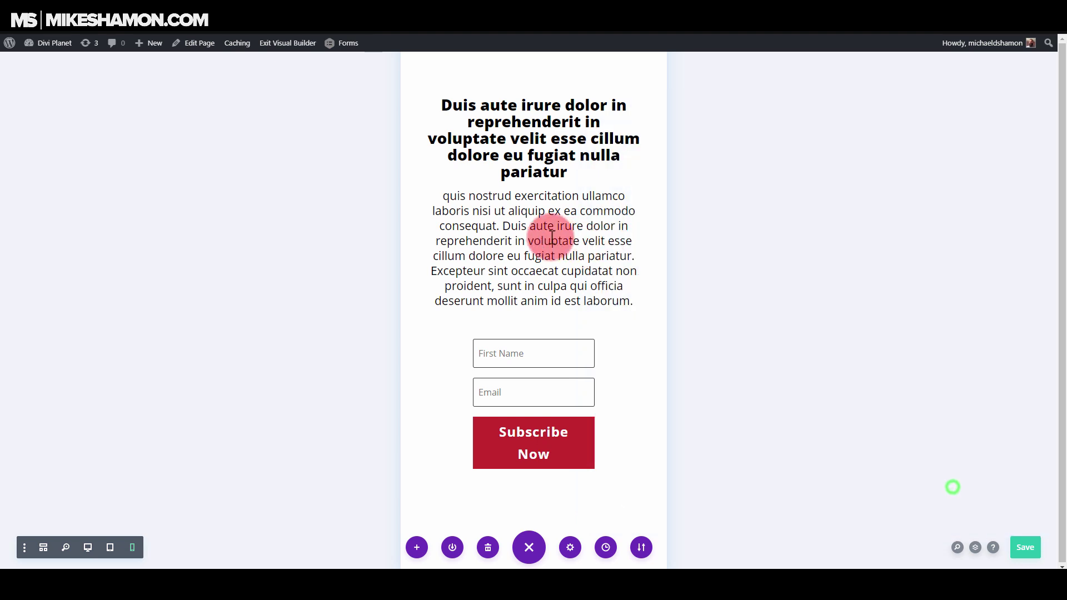
Set the intro paragraph's phone text size to 18px and save
click(514, 216)
click(719, 145)
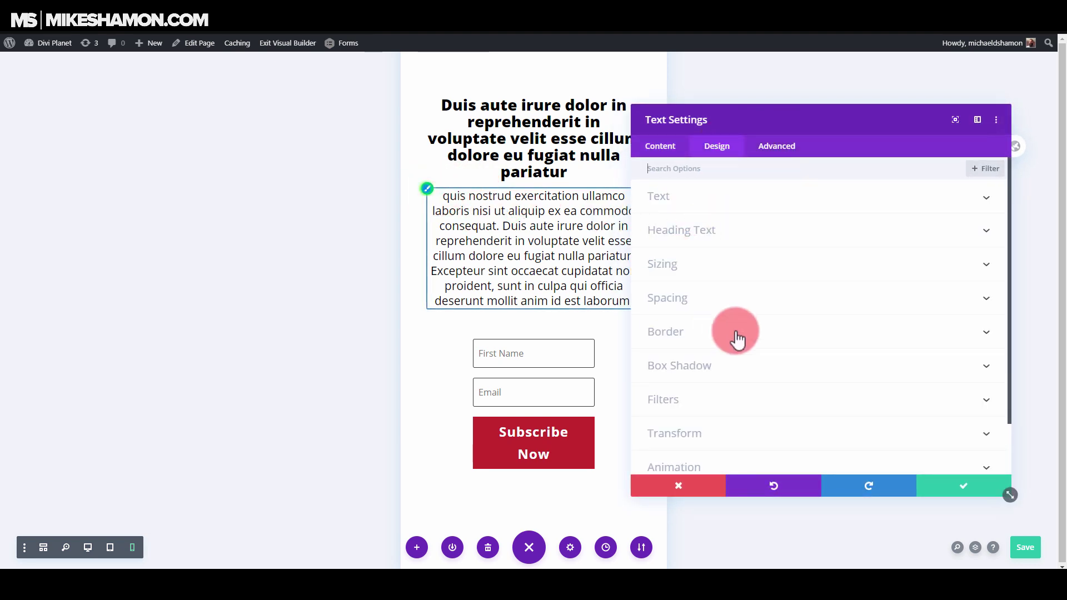
scroll(758, 359, down, 4)
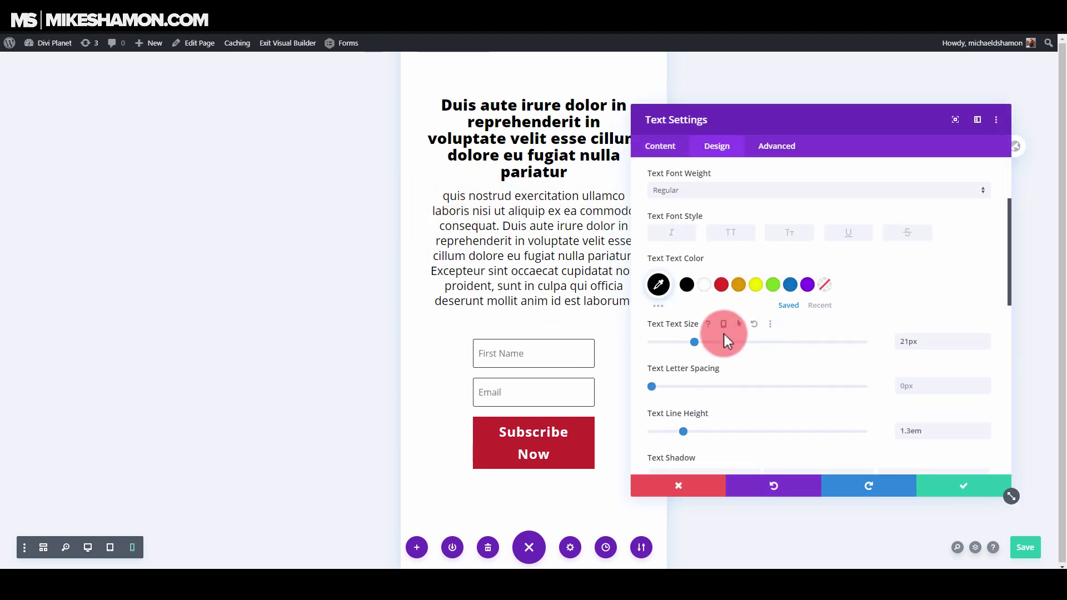
click(725, 263)
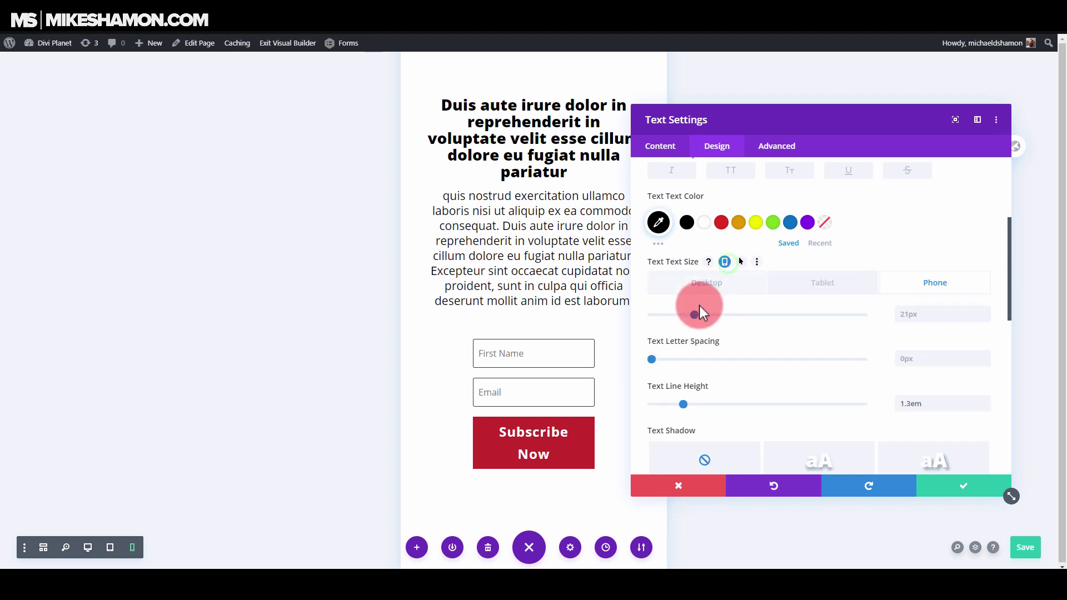
drag(694, 314, 688, 316)
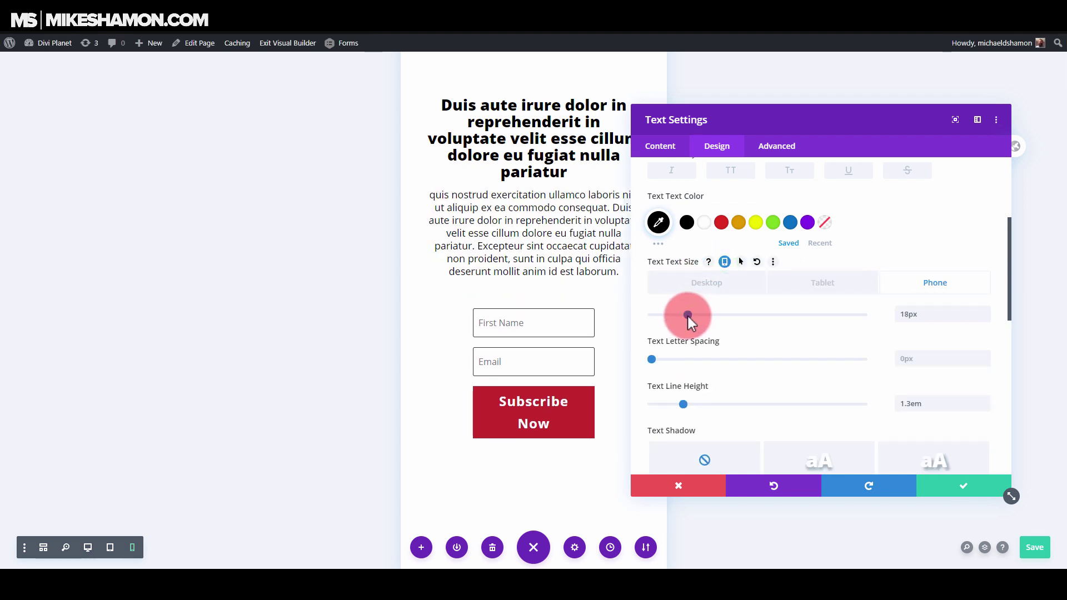
click(950, 489)
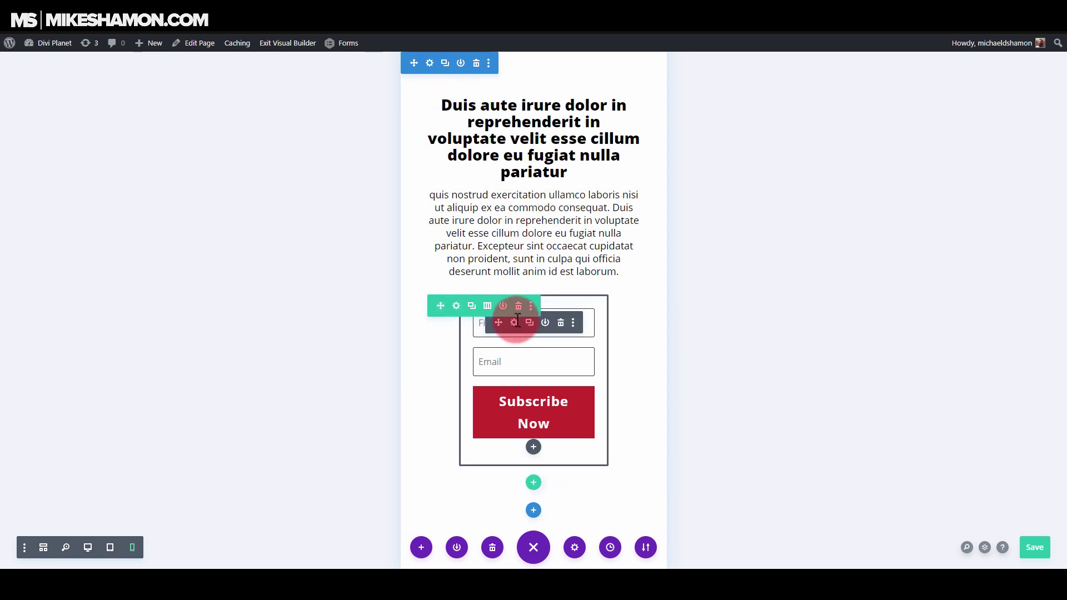
Give the Email Optin a responsive phone Width of 99% and save
click(515, 322)
click(716, 146)
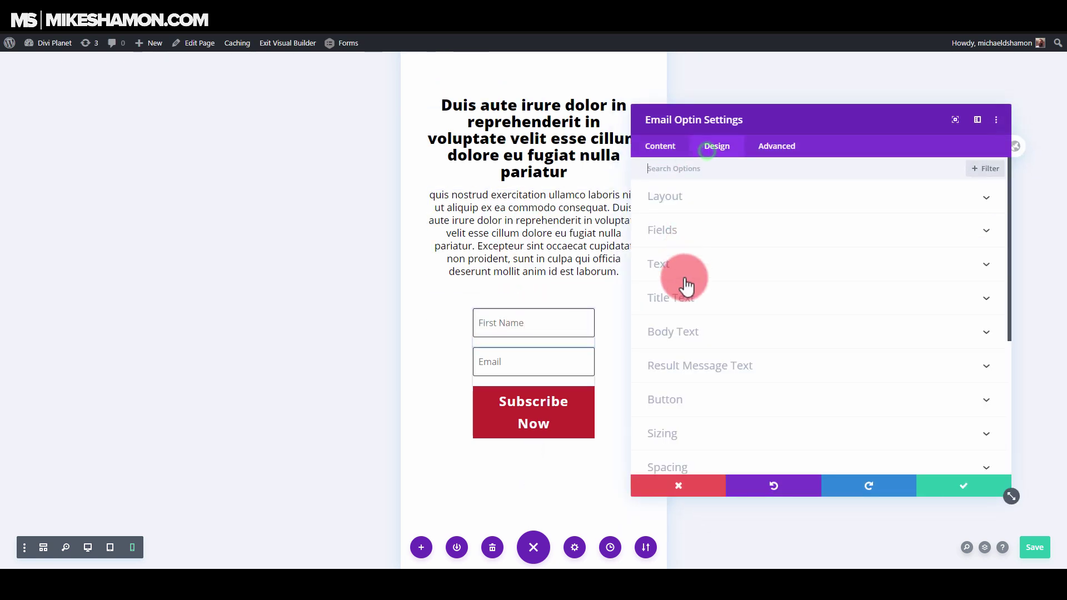
click(698, 432)
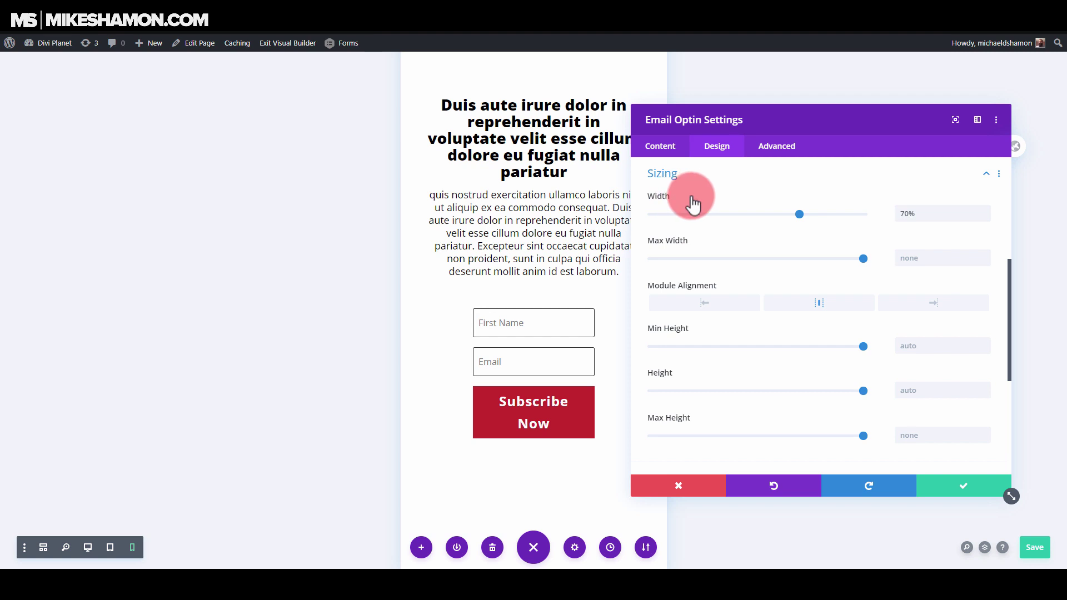
click(691, 199)
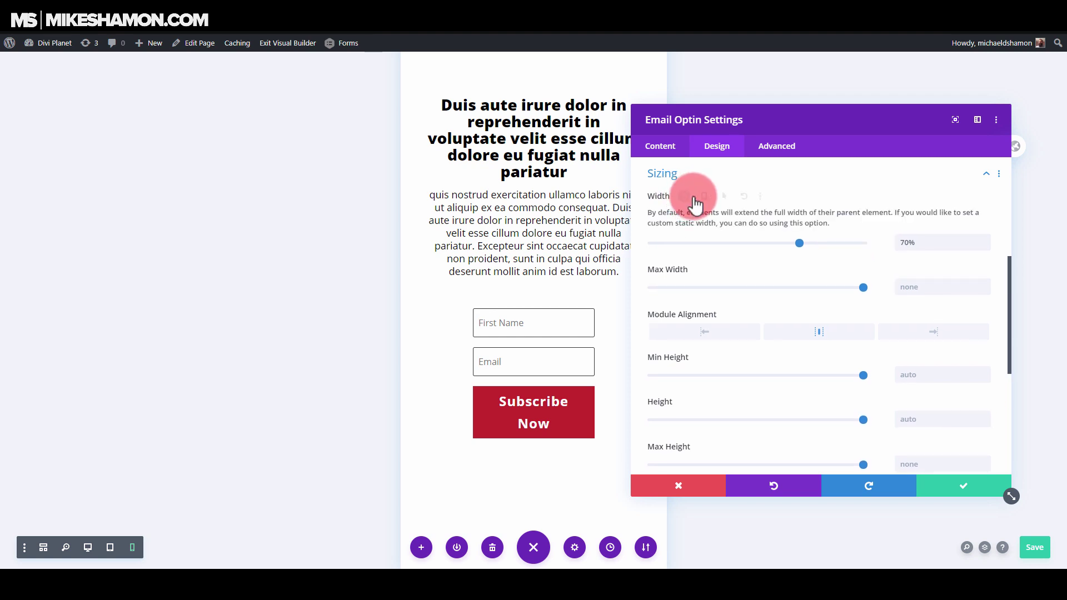
click(695, 197)
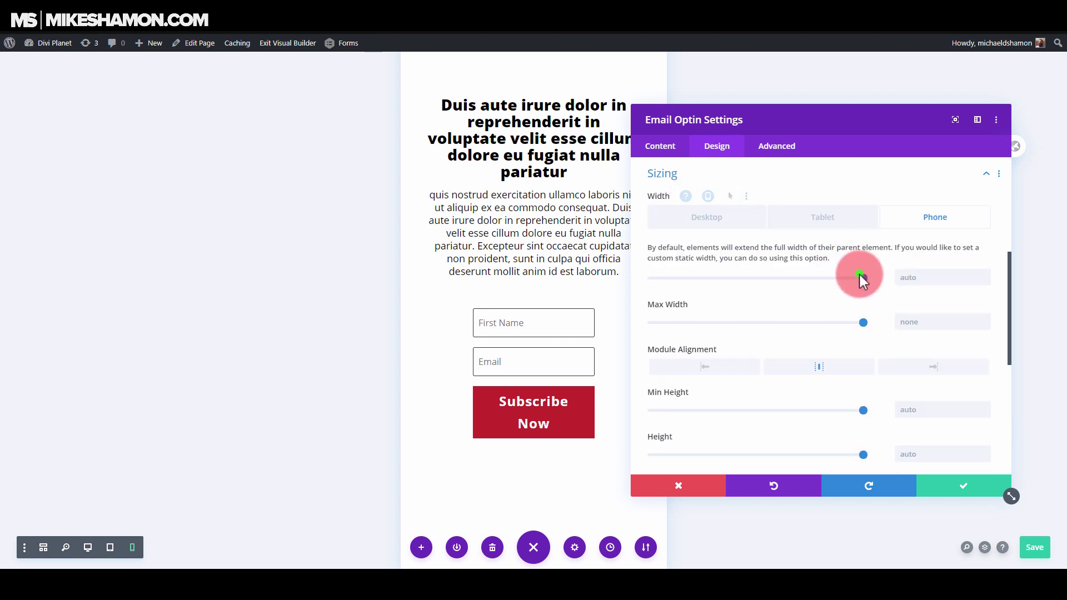
drag(860, 274, 853, 276)
click(953, 491)
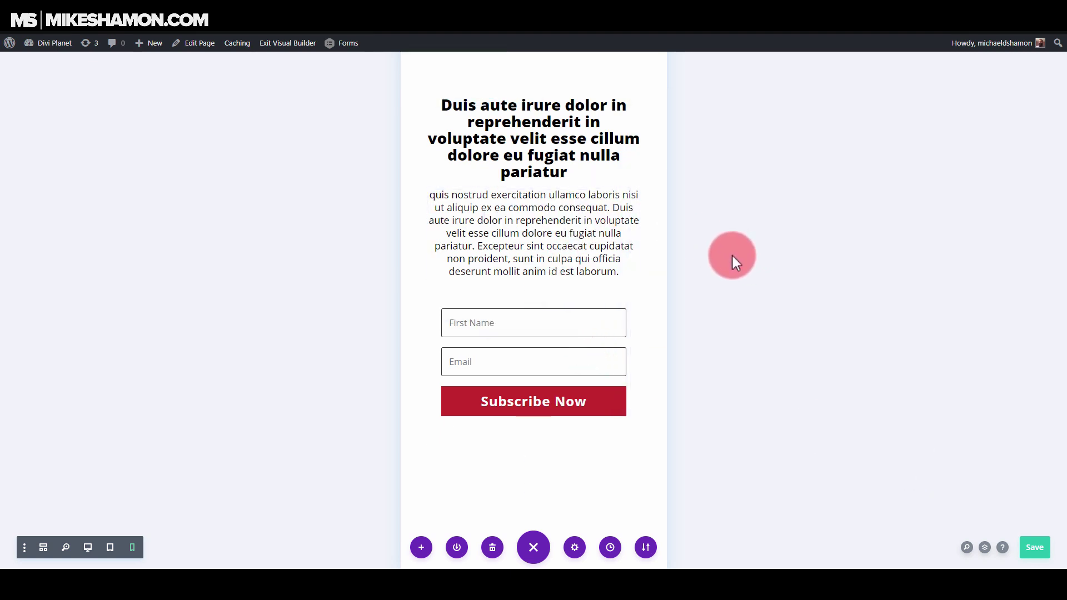
Preview the page at tablet and phone widths, then return to desktop view
click(110, 548)
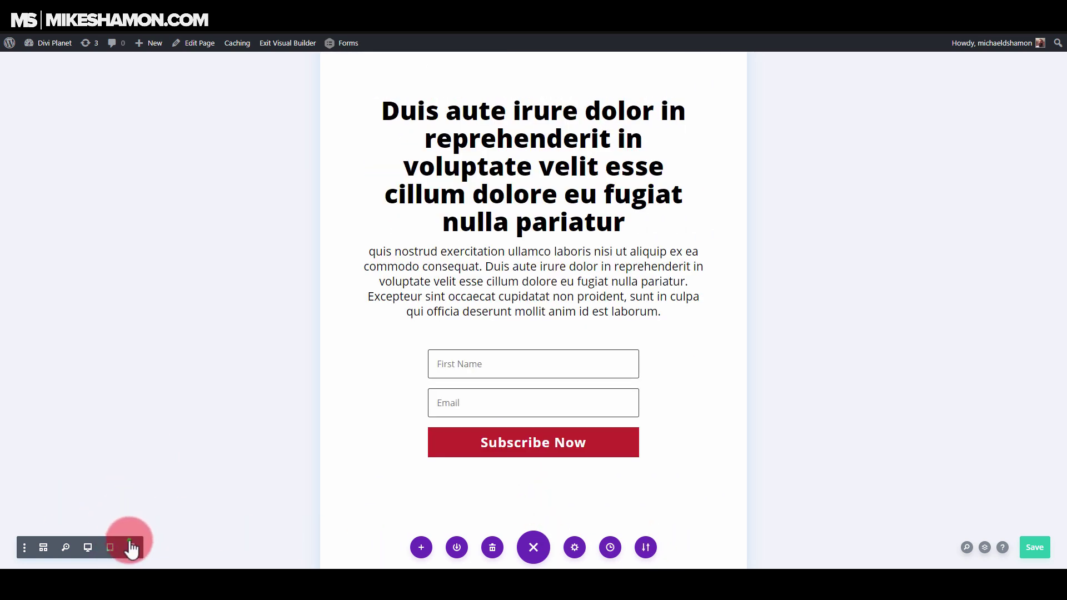
click(132, 547)
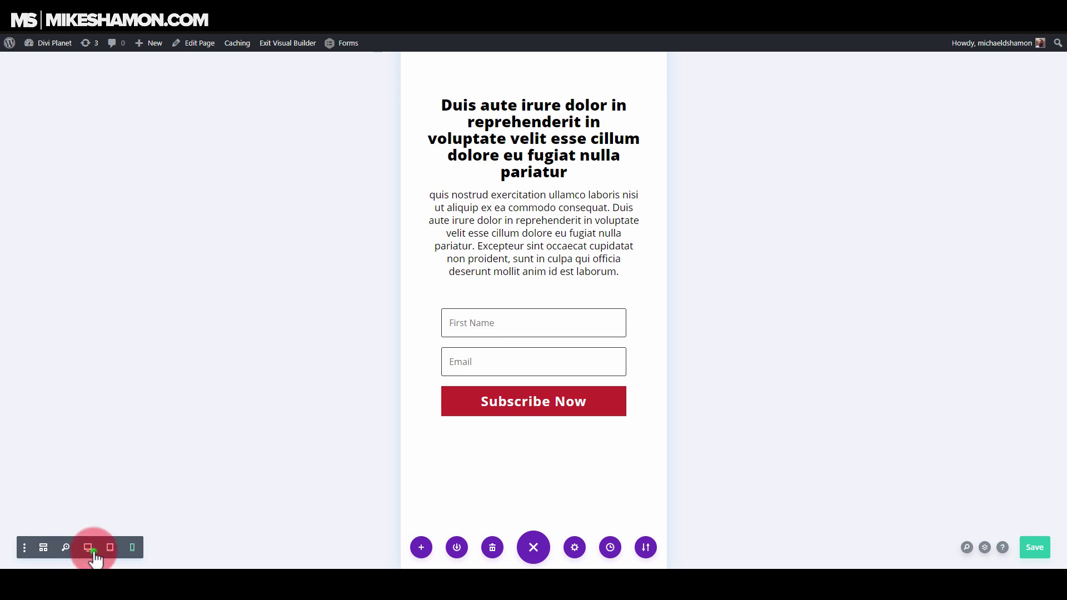
click(88, 549)
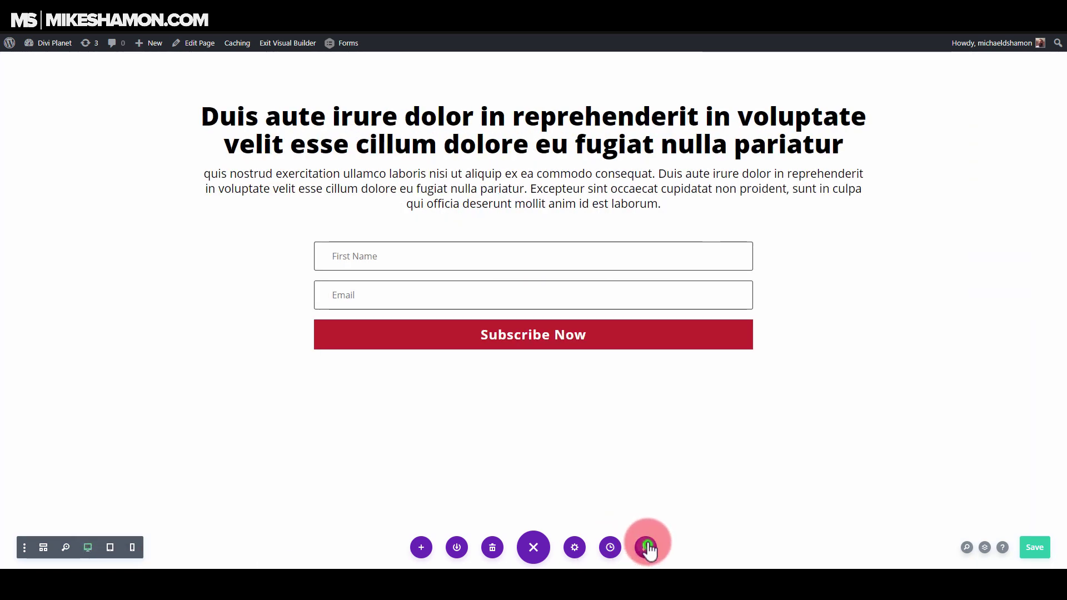
Export the Divi layout with the file name Divi-layout-1
click(642, 542)
click(643, 457)
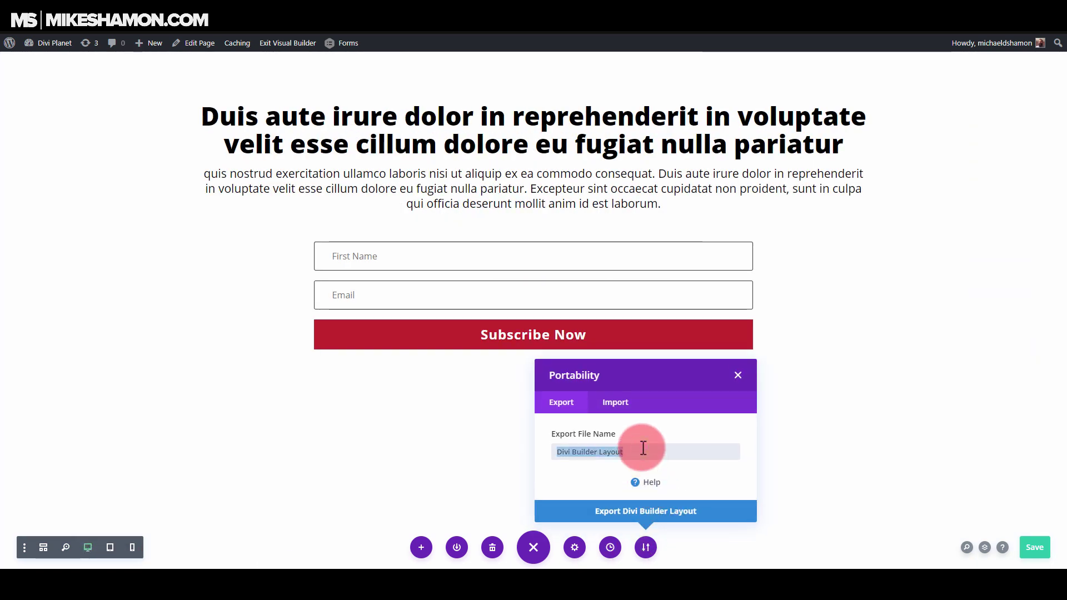
text(Divi-l)
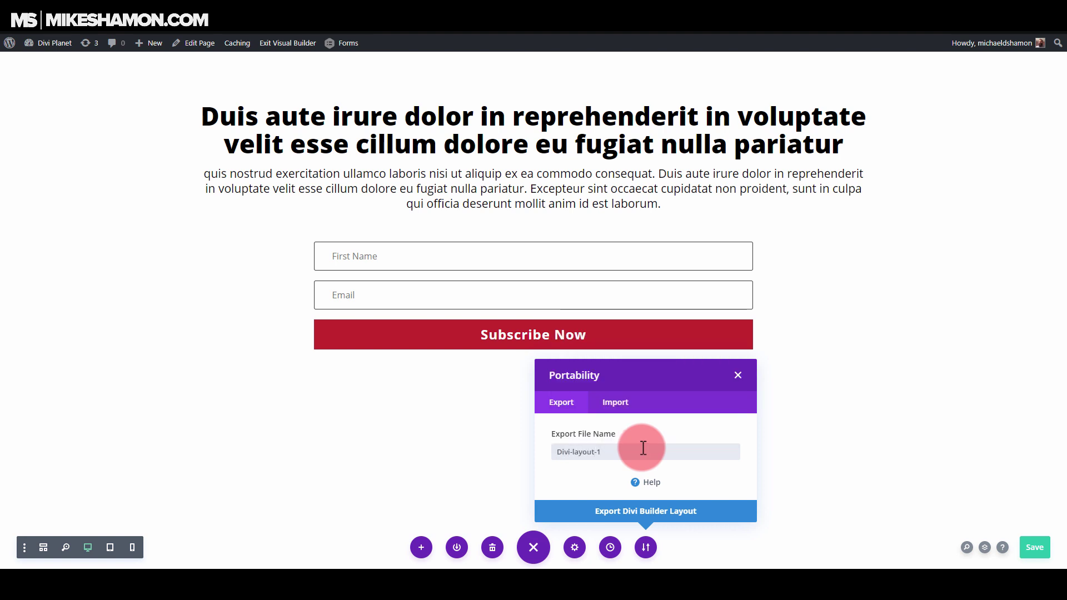
click(643, 503)
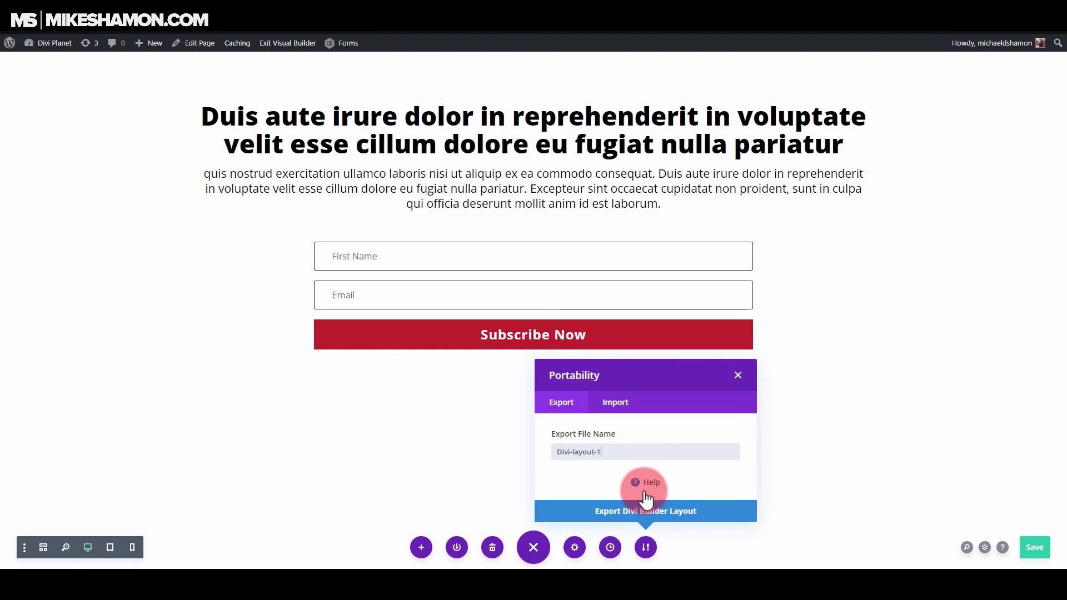
Close the export dialog and set the optin form's Width to 100%
click(738, 376)
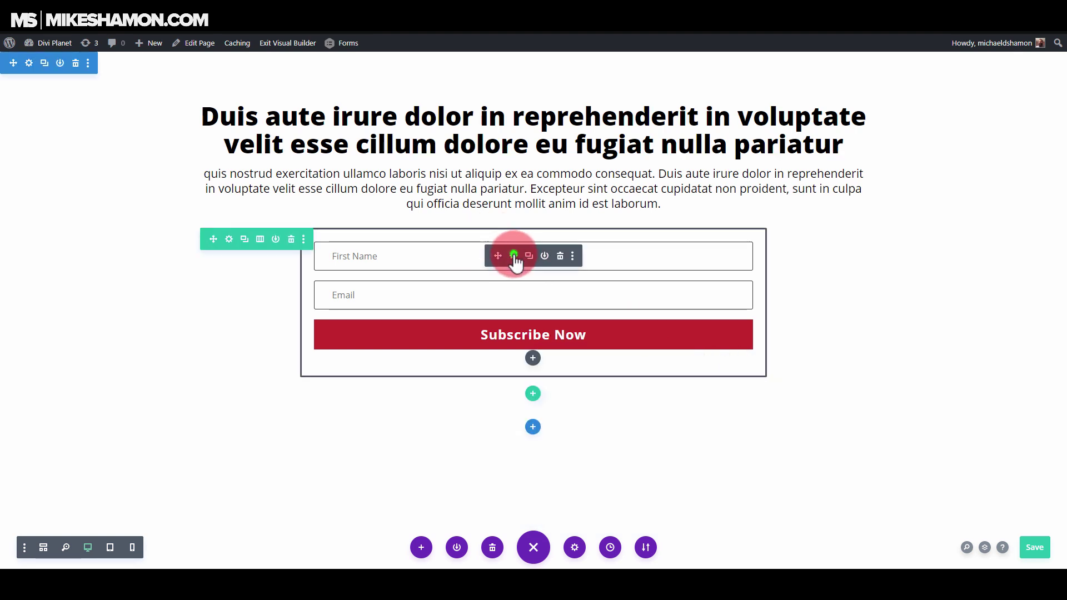
click(515, 256)
click(716, 146)
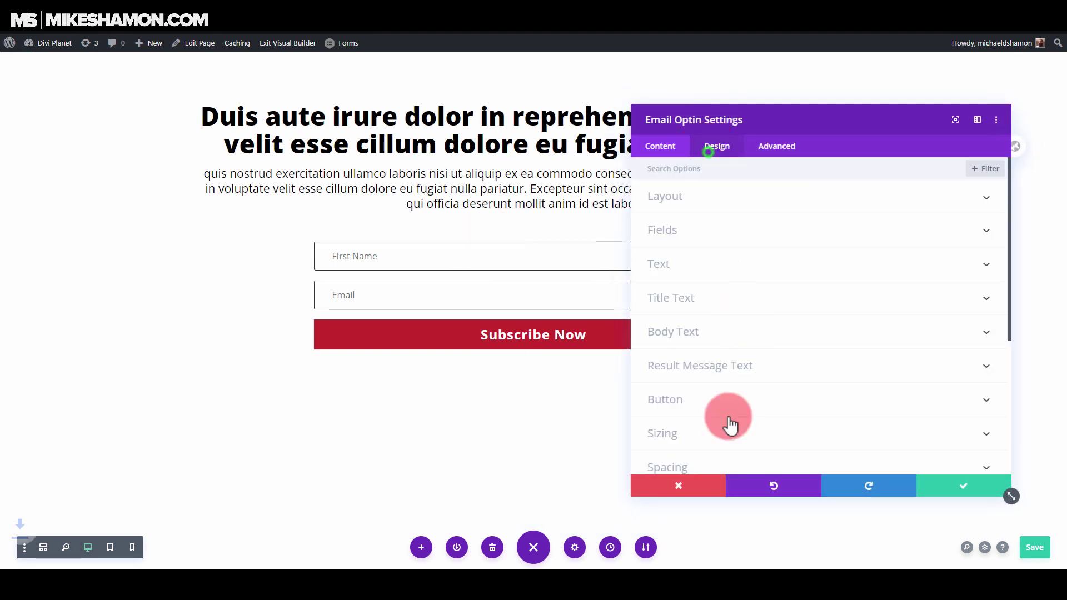
click(699, 424)
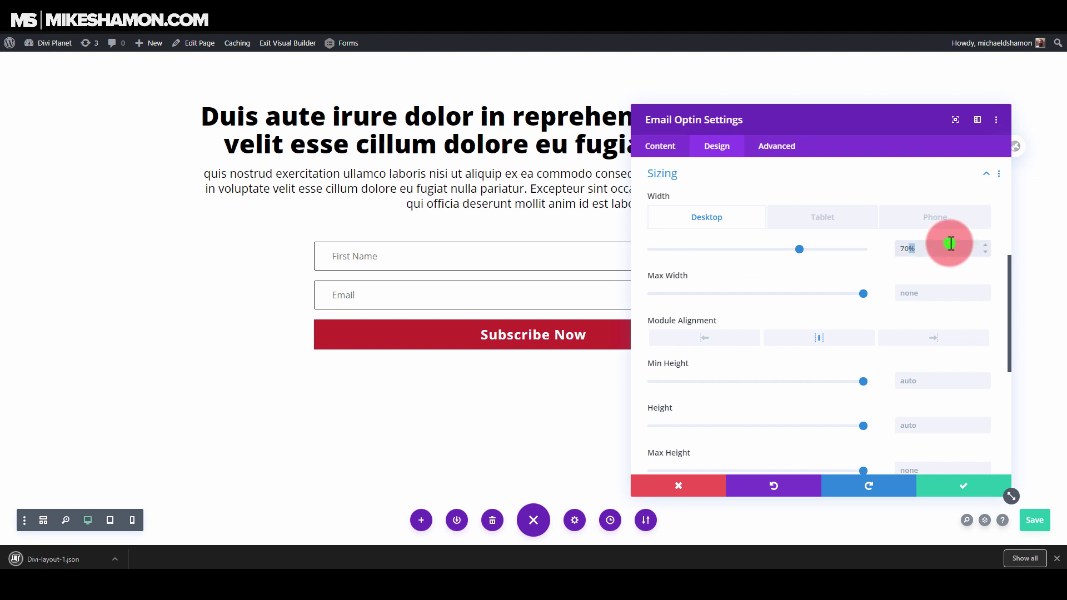
drag(822, 252, 885, 252)
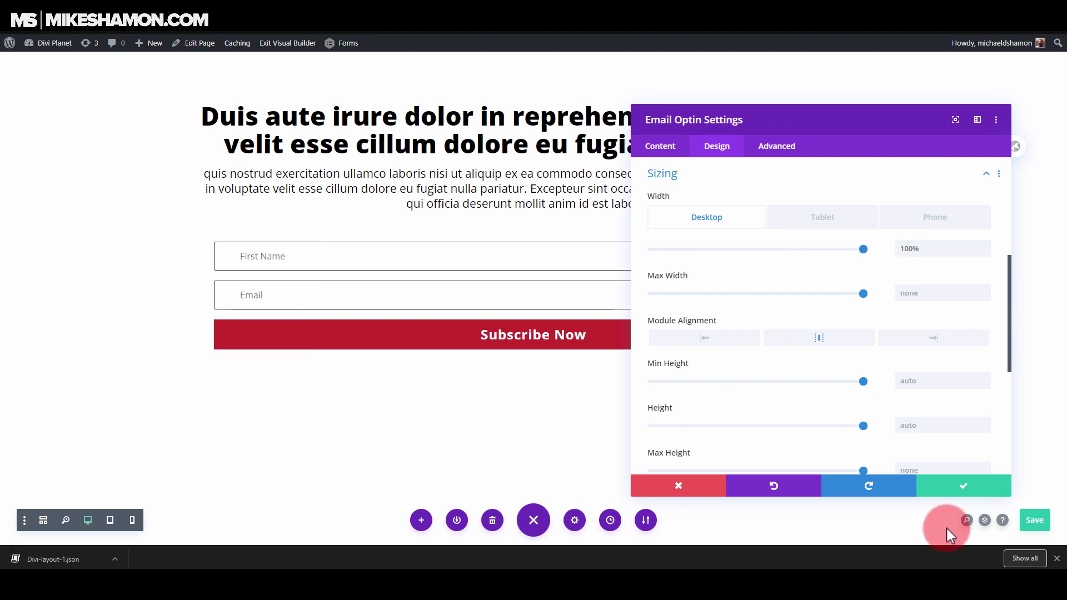
Save the width, move the form up under the paragraph, and delete the empty row
click(949, 487)
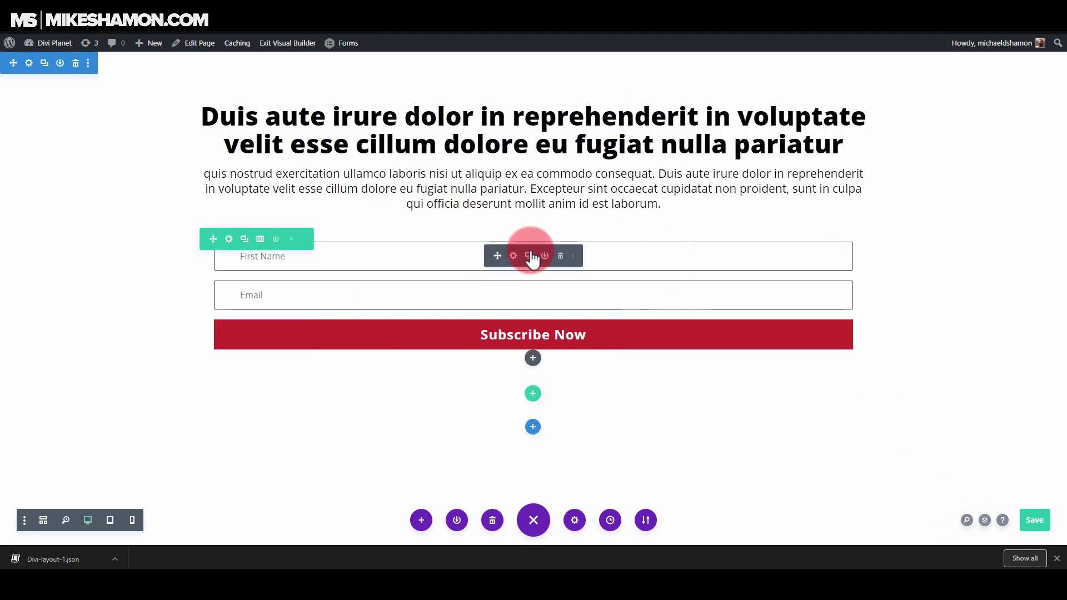
drag(500, 255, 503, 218)
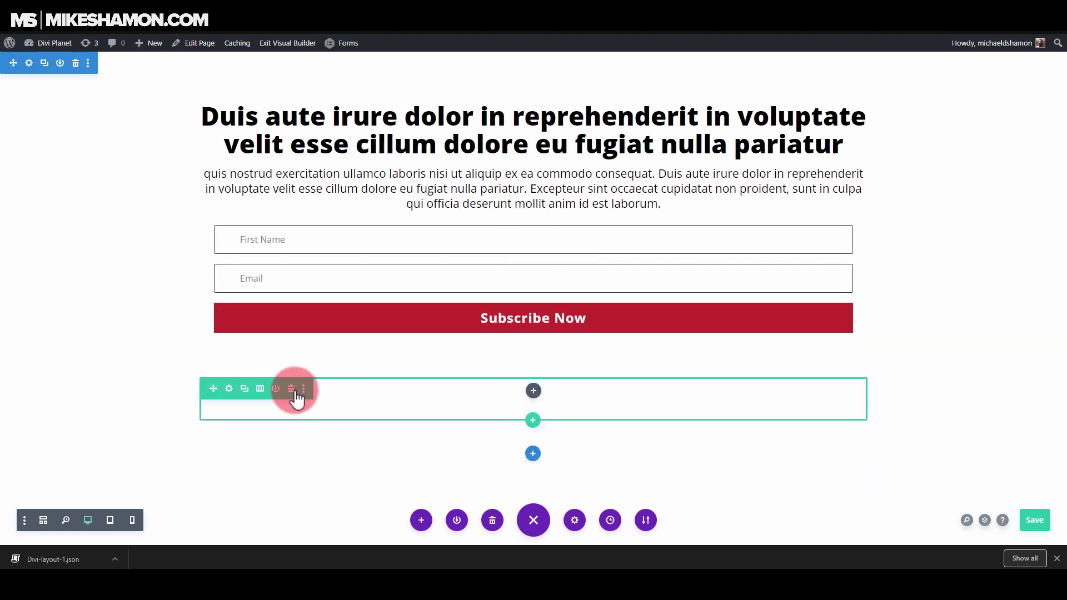
click(291, 392)
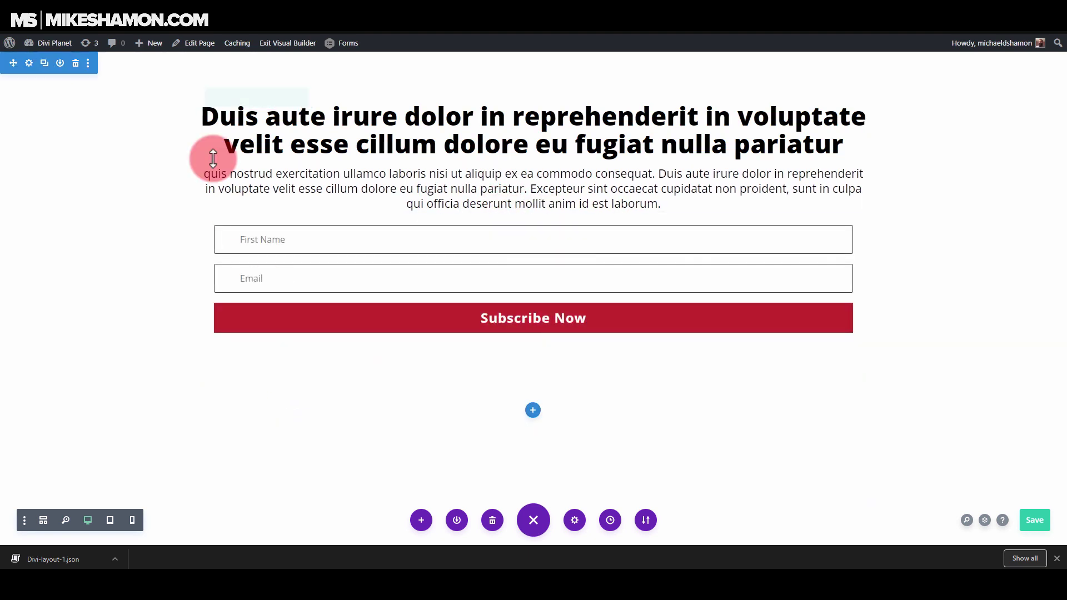
Give the row a white background colour
click(230, 95)
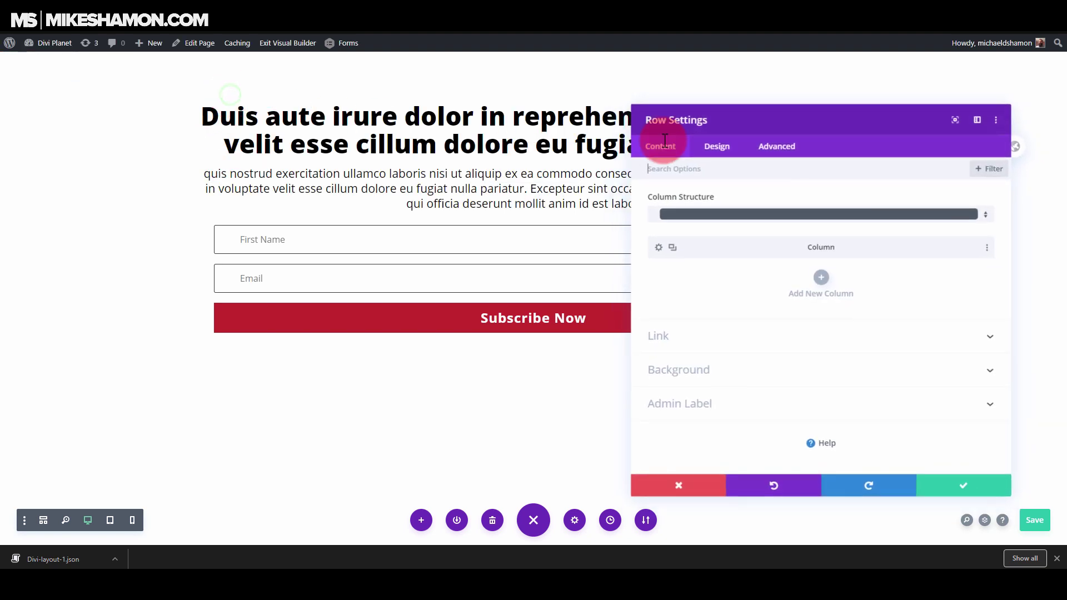
click(717, 145)
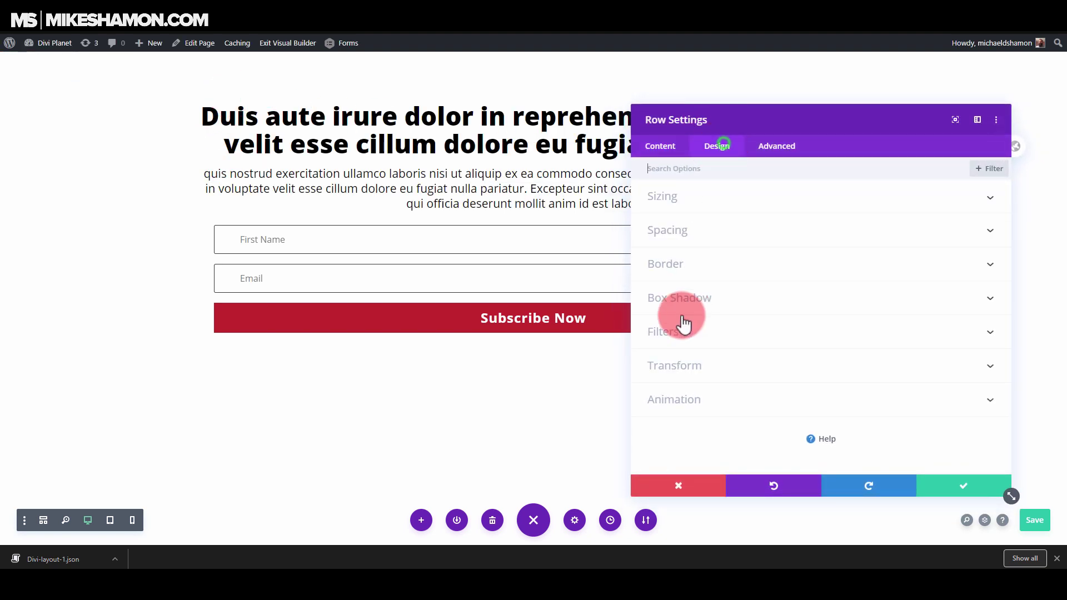
click(667, 147)
click(733, 374)
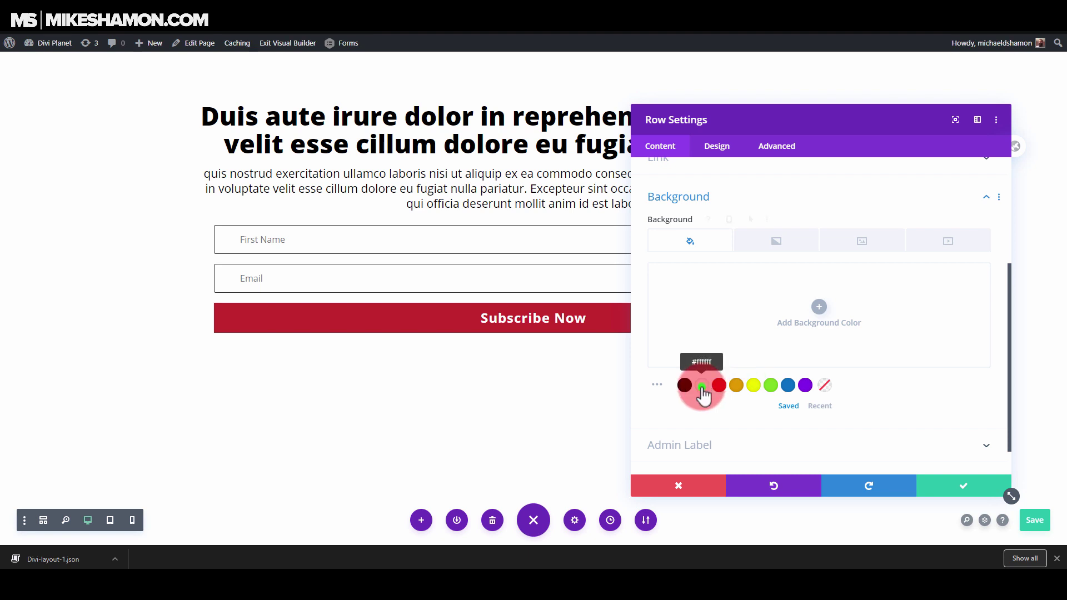
click(702, 386)
Add a thin 2px border around the row
click(723, 148)
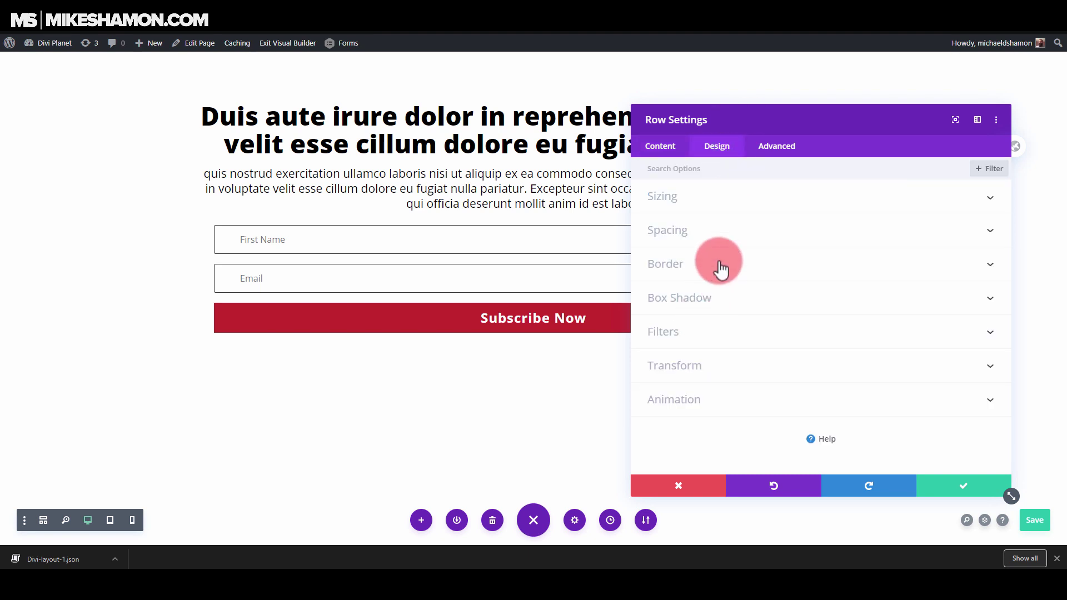
click(720, 261)
scroll(677, 401, down, 2)
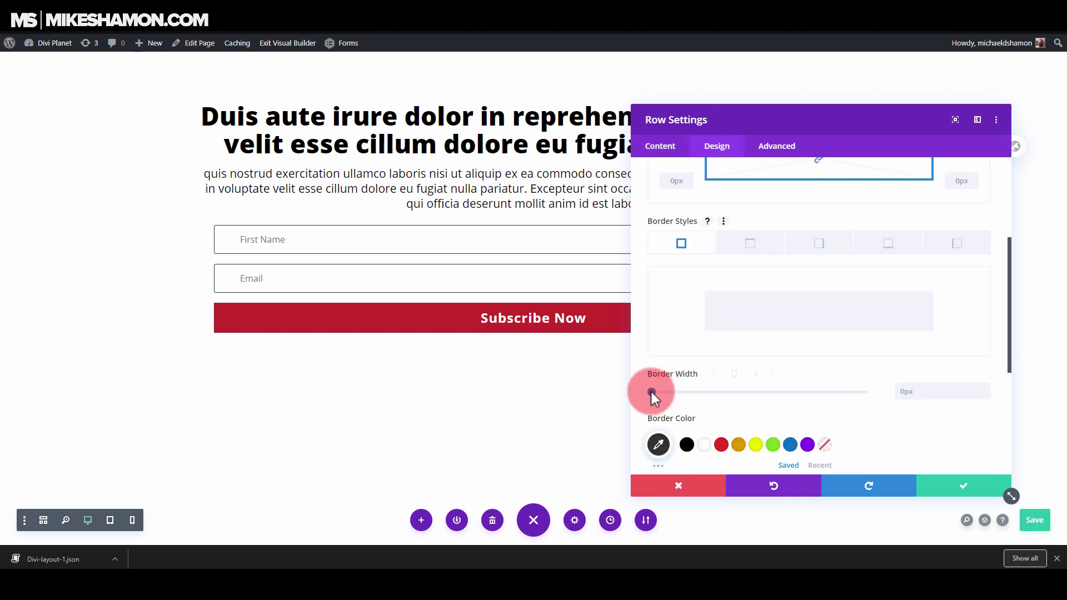
click(657, 391)
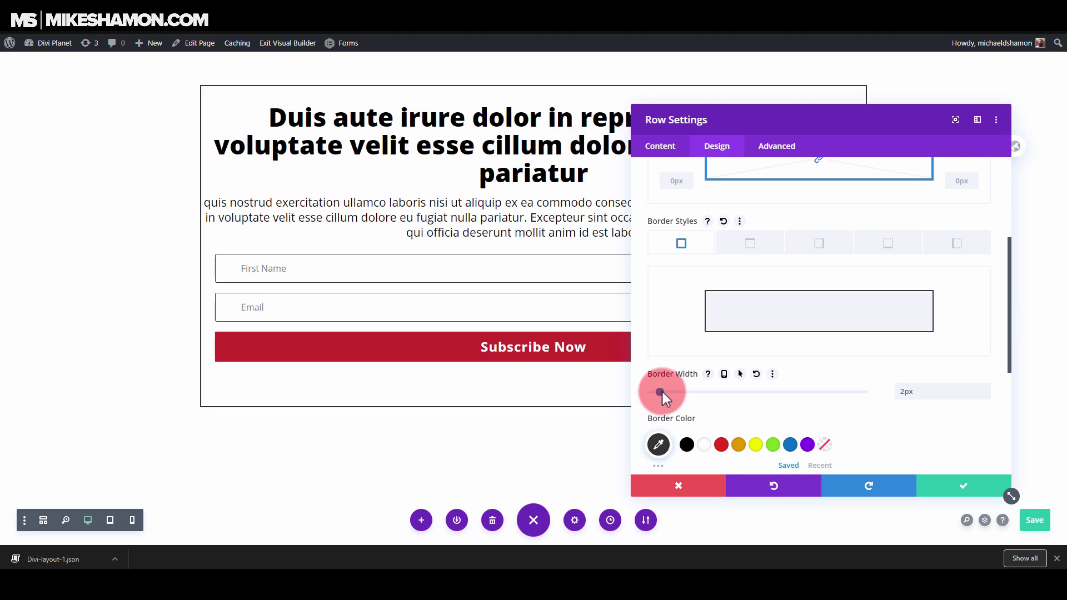
drag(662, 392, 661, 392)
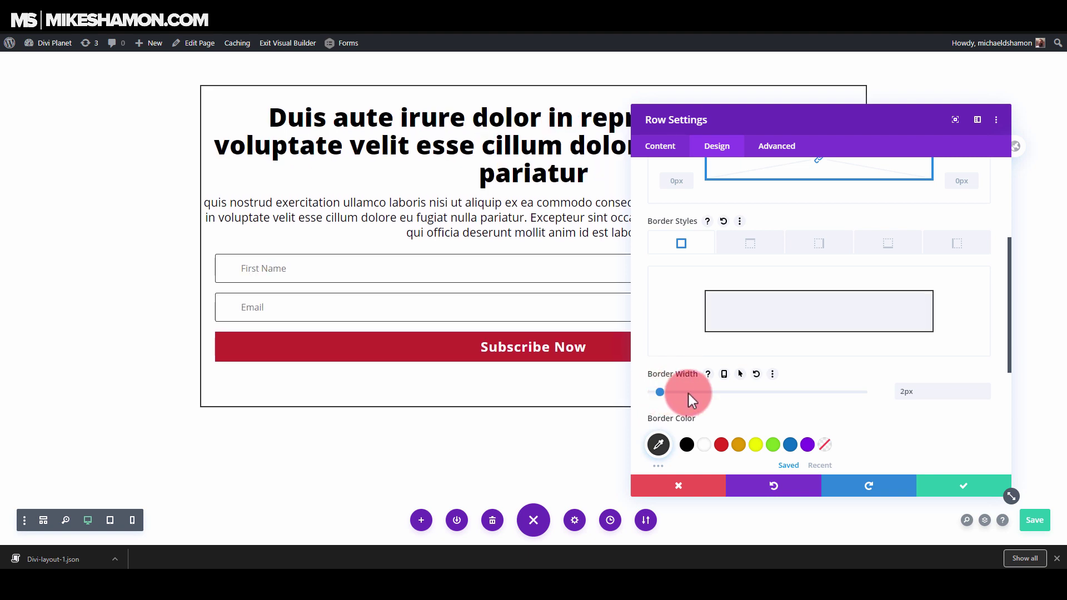
drag(766, 125, 805, 101)
scroll(786, 409, down, 4)
Open the row's Spacing options and link the top/bottom margin and padding pairs
scroll(751, 303, up, 6)
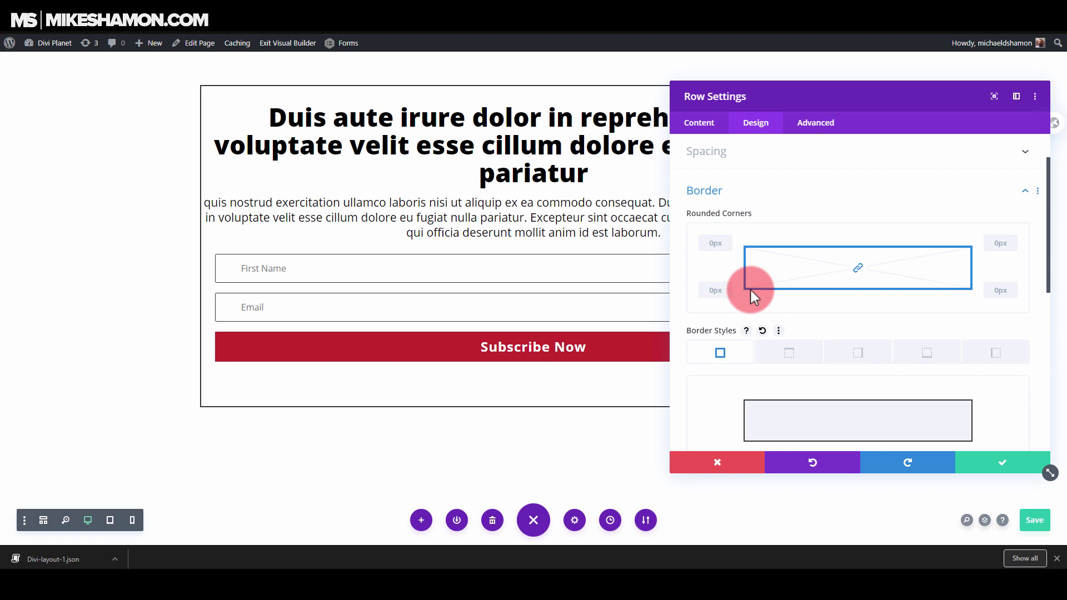
click(761, 189)
click(743, 214)
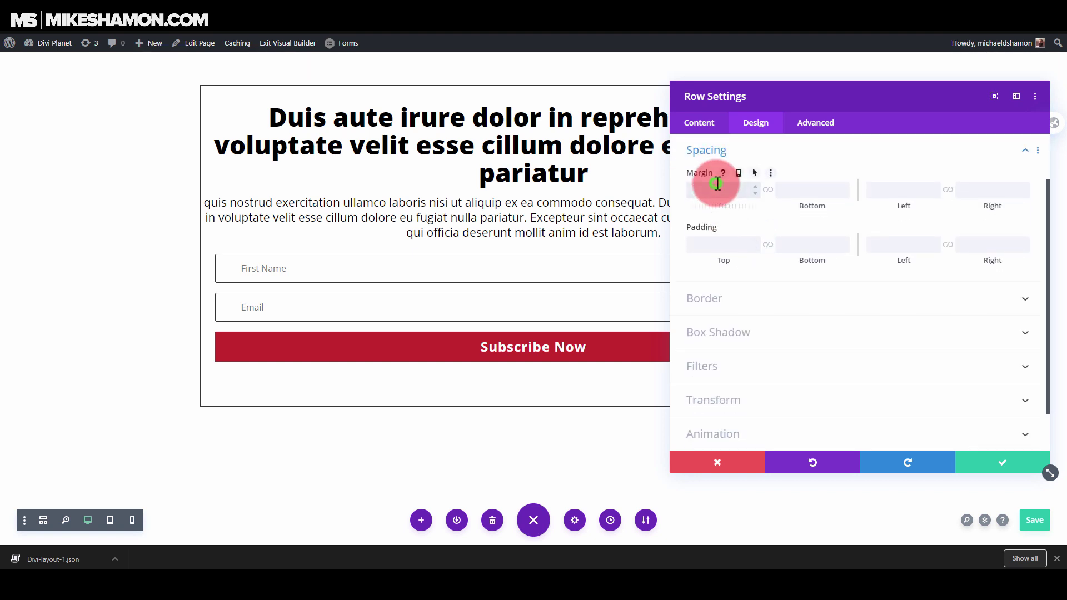
click(724, 183)
text(16)
click(769, 190)
click(730, 256)
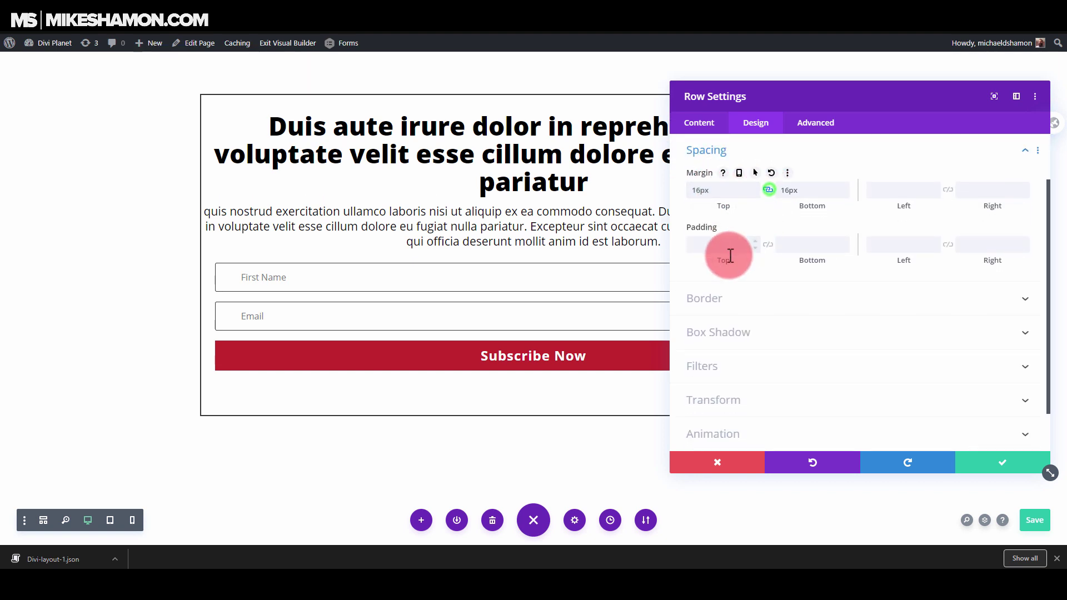
click(769, 245)
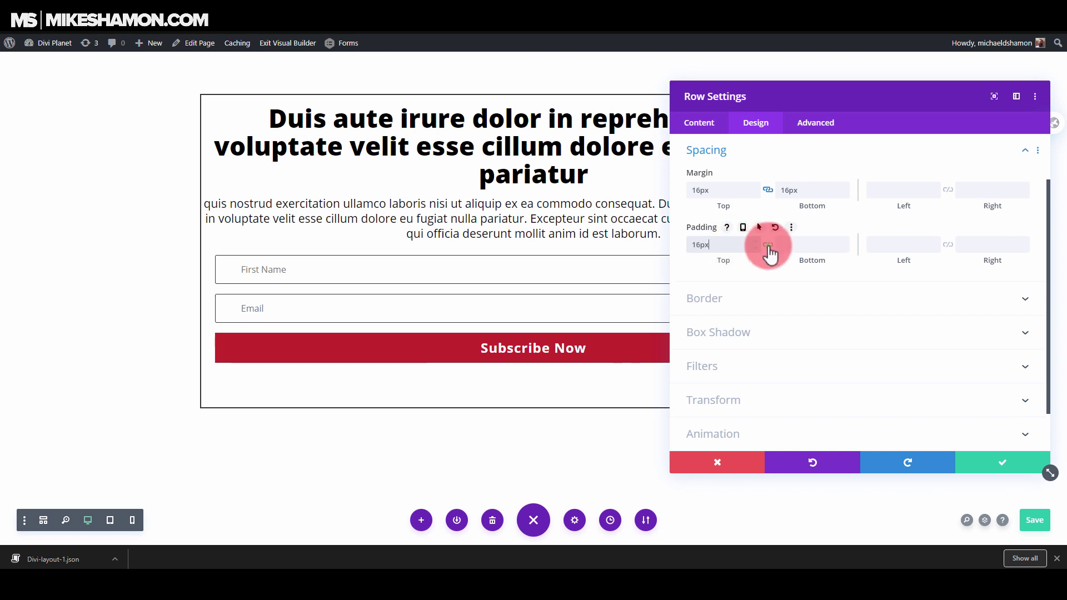
Set all of the row's margin and padding values to 0px
drag(739, 191, 657, 197)
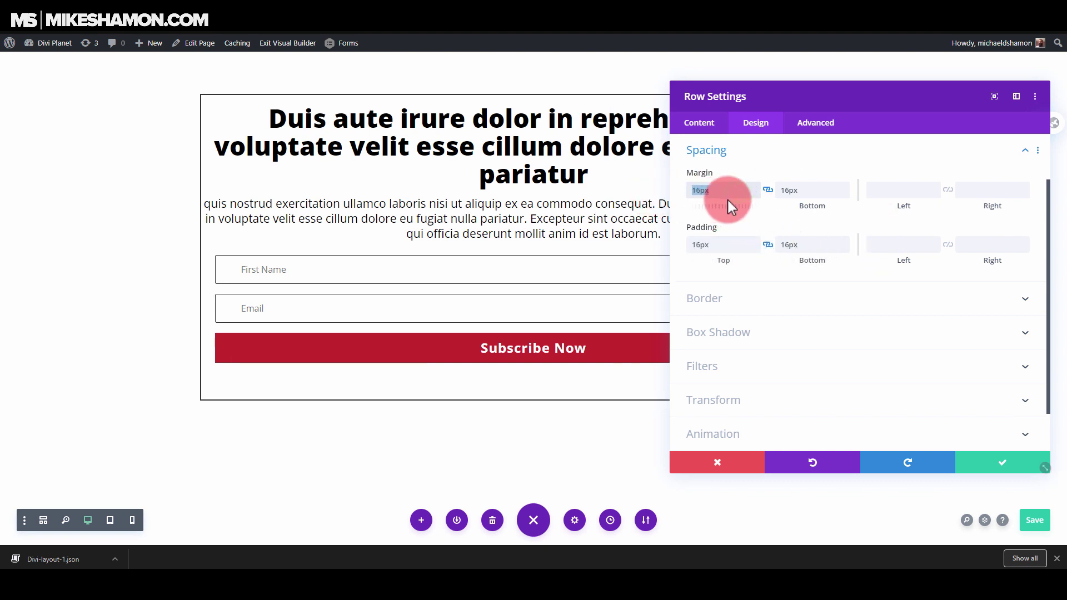
text(0)
click(701, 247)
text(0)
click(806, 245)
click(967, 244)
text(0)
click(902, 190)
text(0)
click(960, 191)
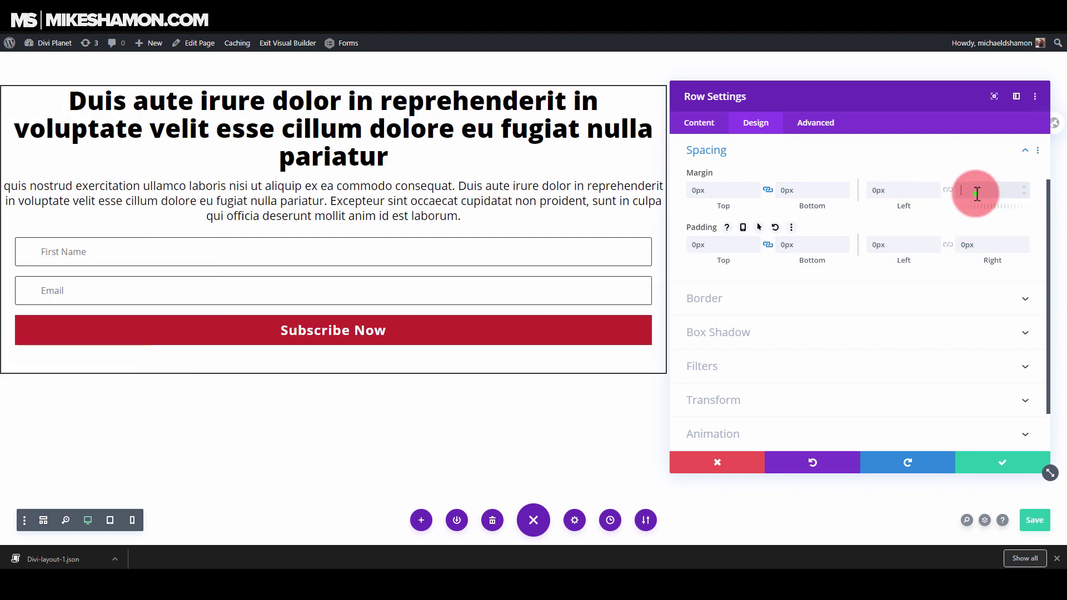
text(0)
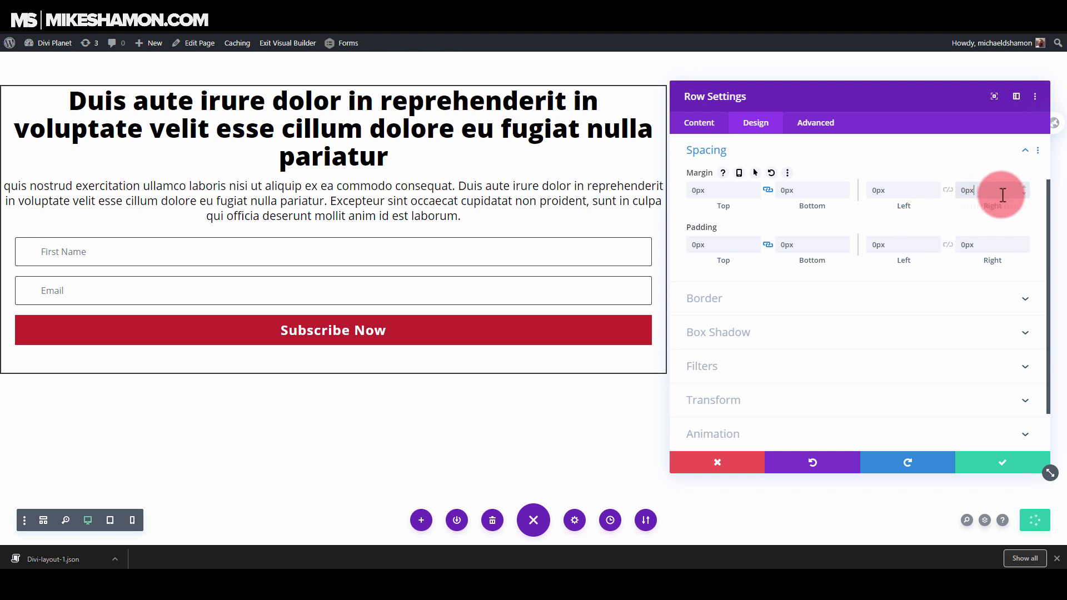
click(806, 152)
Centre the row, set its Max Width to 1920px and its Width to 50%
click(724, 175)
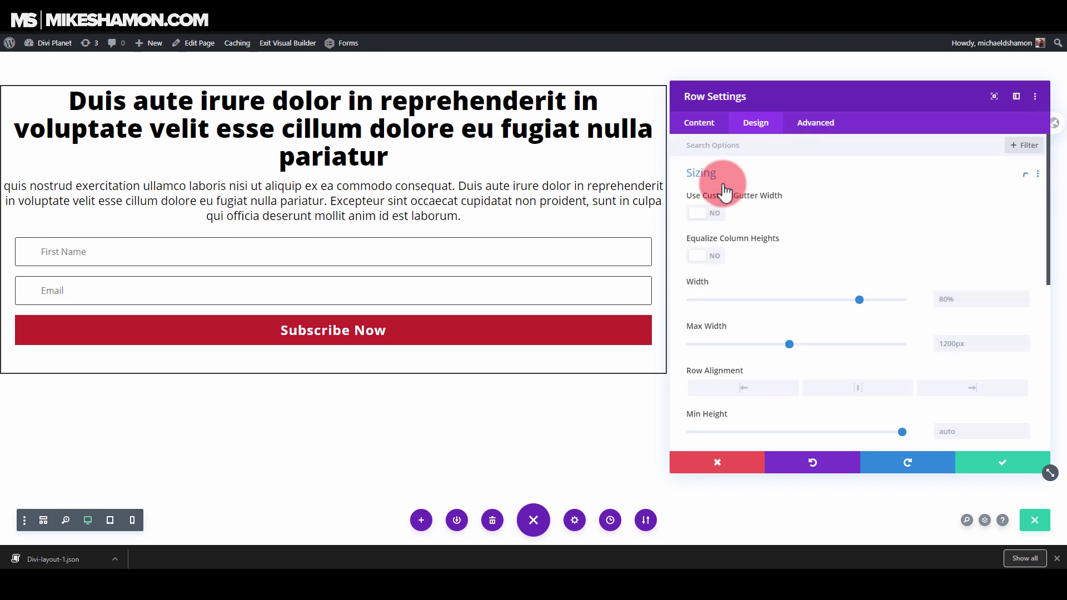
click(865, 389)
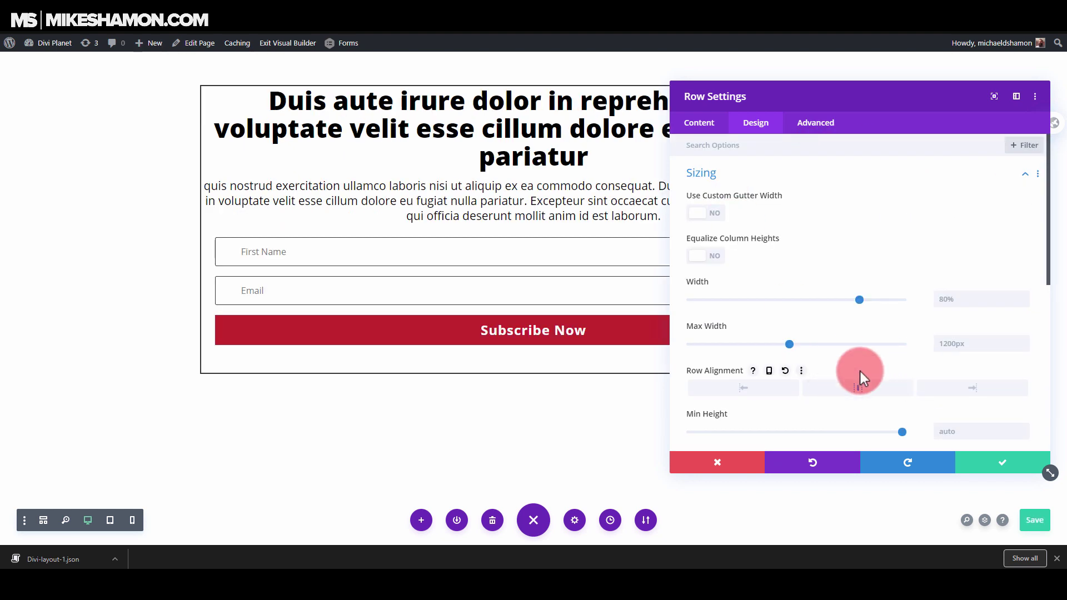
drag(842, 77, 854, 112)
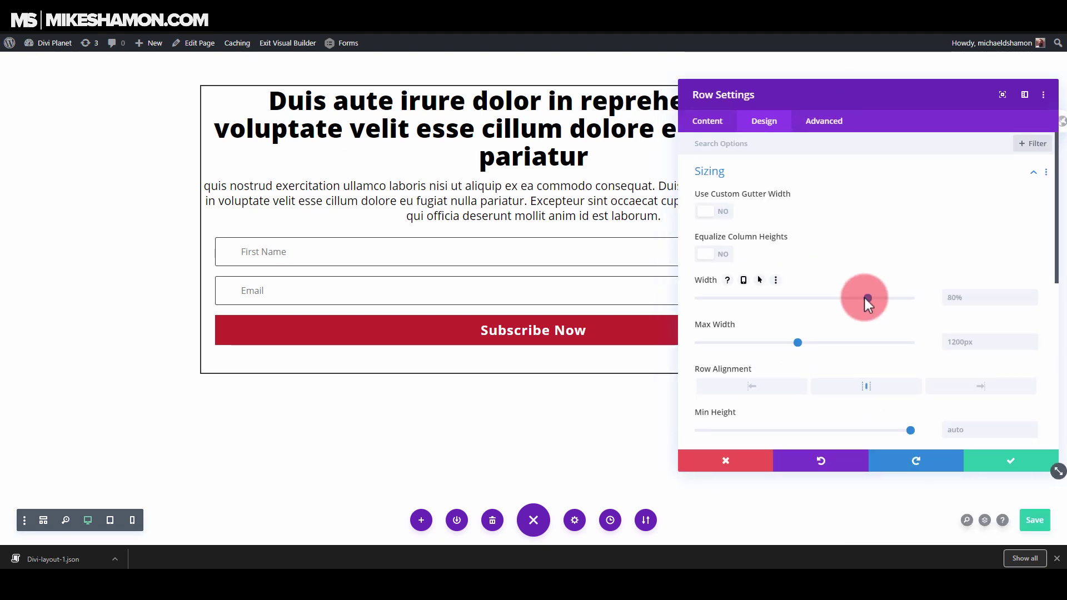
drag(865, 298, 836, 299)
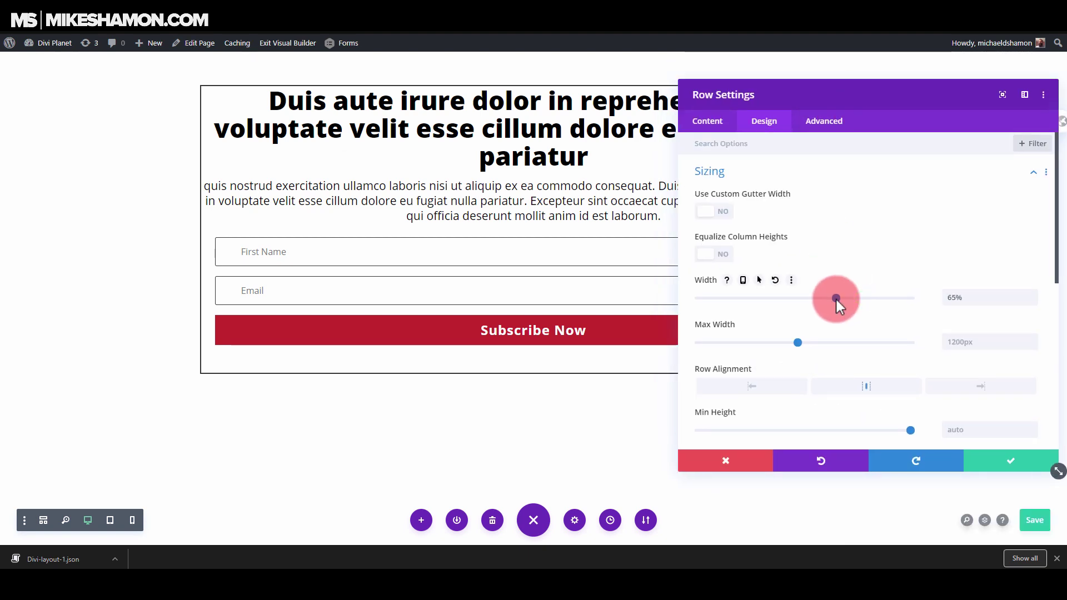
click(975, 345)
text(1920px)
mouse_move(824, 298)
mouse_down()
mouse_move(792, 298)
mouse_move(804, 298)
mouse_up()
drag(803, 86, 860, 90)
Set the row's padding to 32px on top, bottom, left and right
click(826, 174)
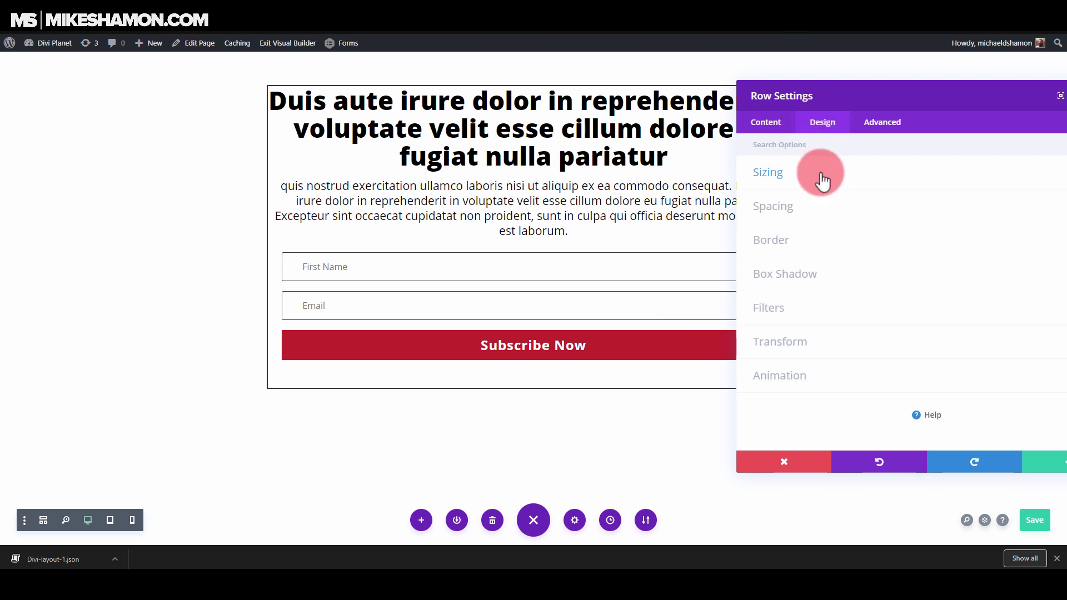
click(809, 212)
click(772, 244)
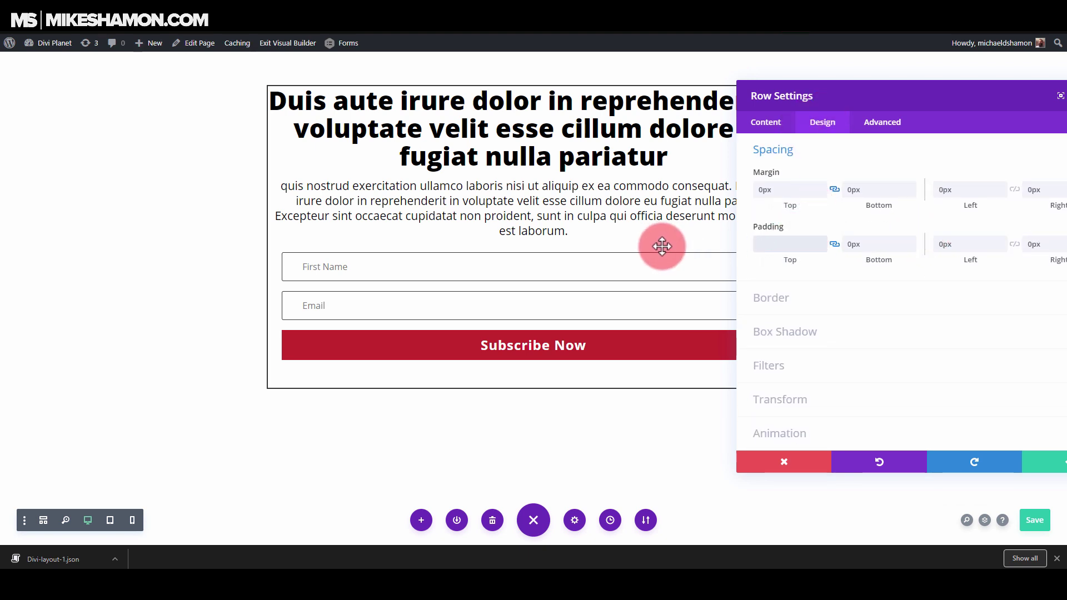
text(32px)
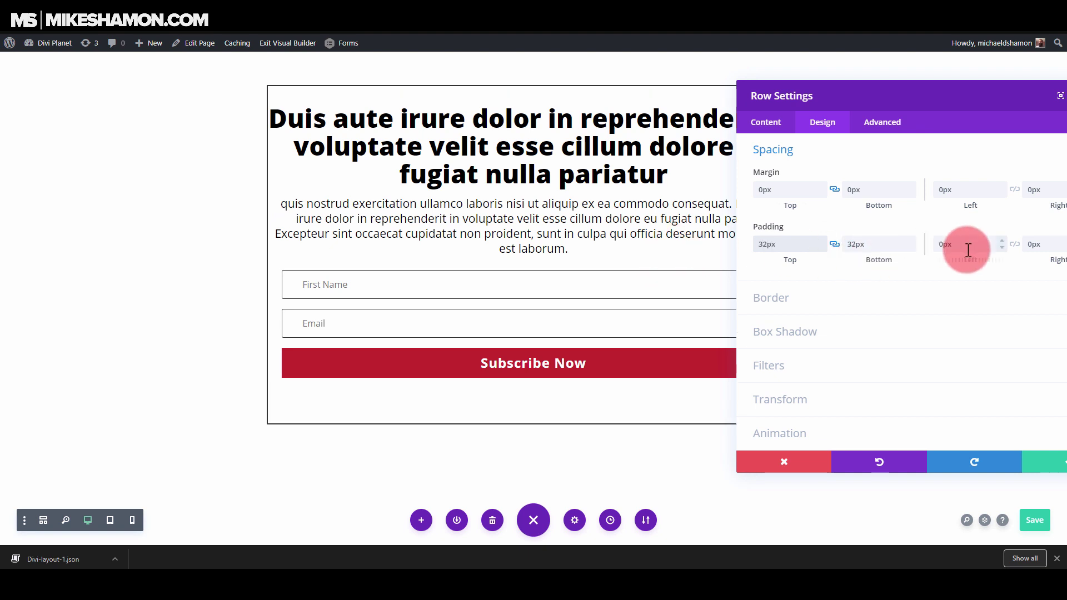
click(968, 249)
text(32)
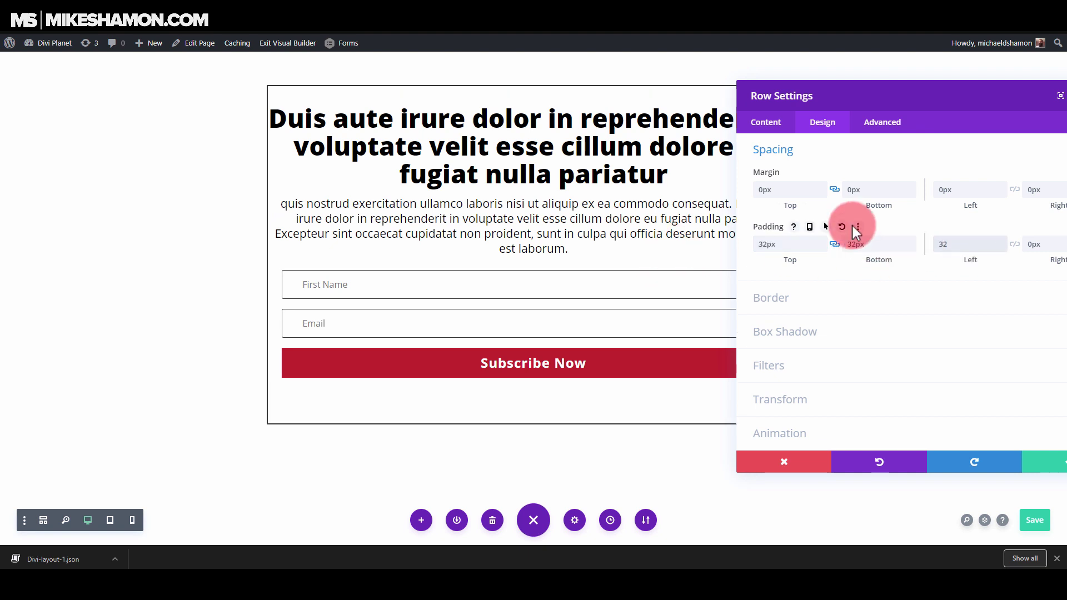
drag(869, 88, 701, 107)
click(888, 256)
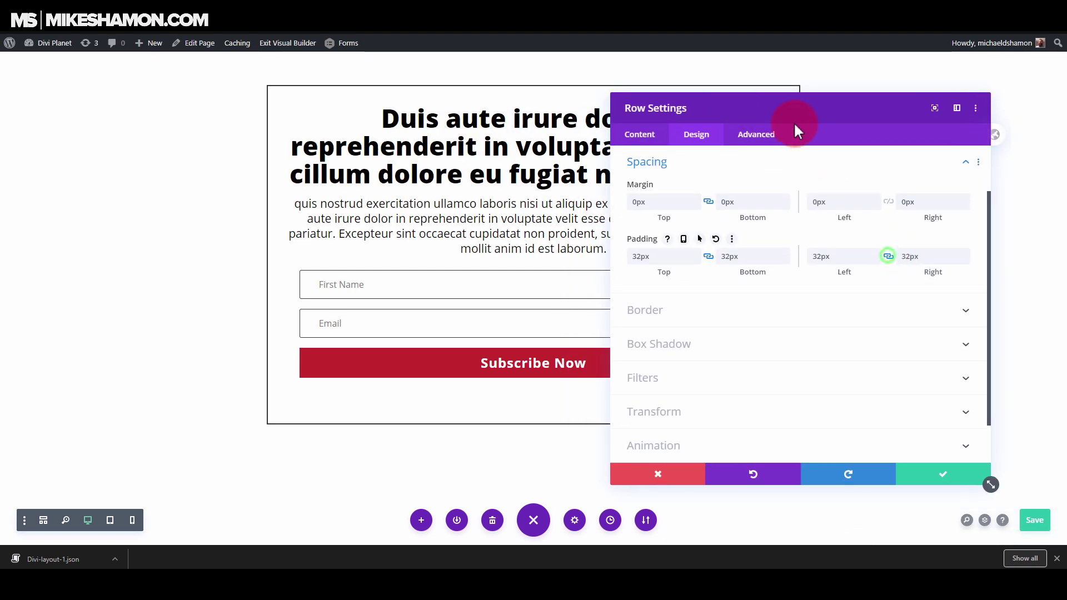
Apply the soft second-preset box shadow to the row
drag(799, 131, 500, 409)
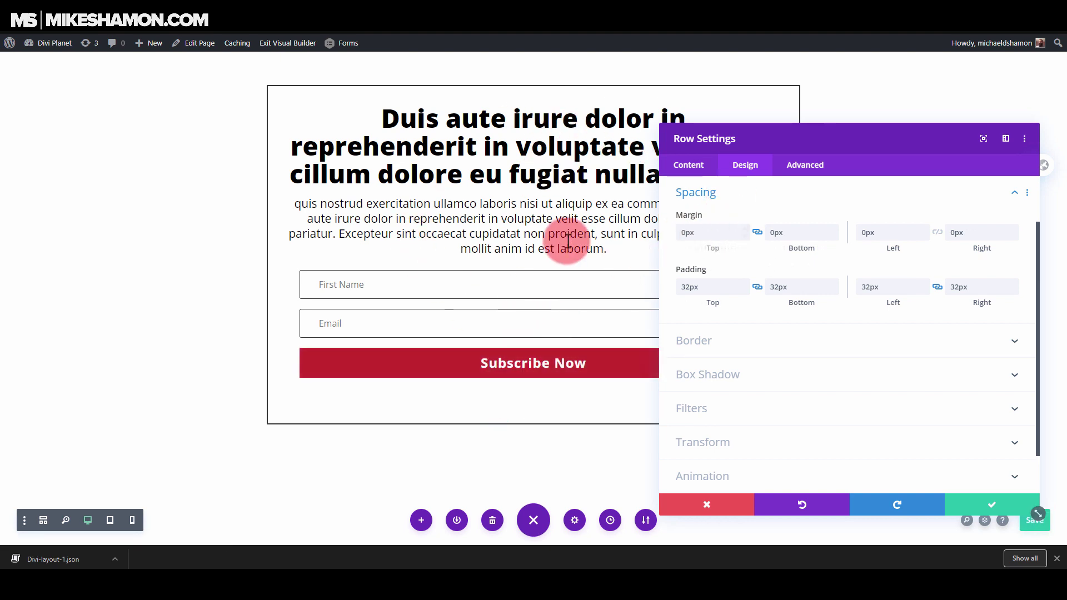
drag(822, 137, 722, 147)
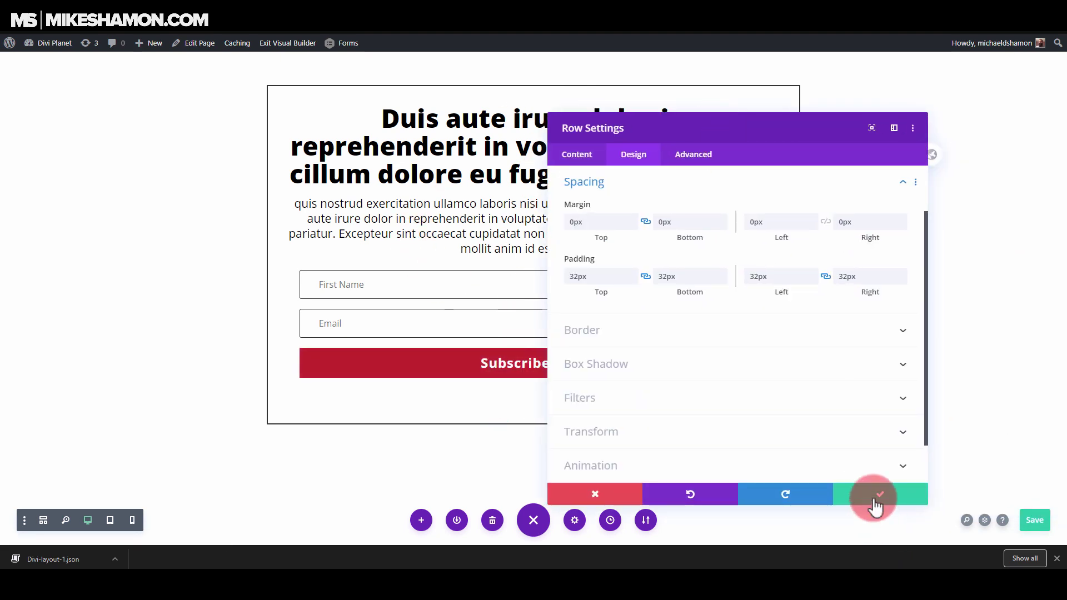
click(639, 364)
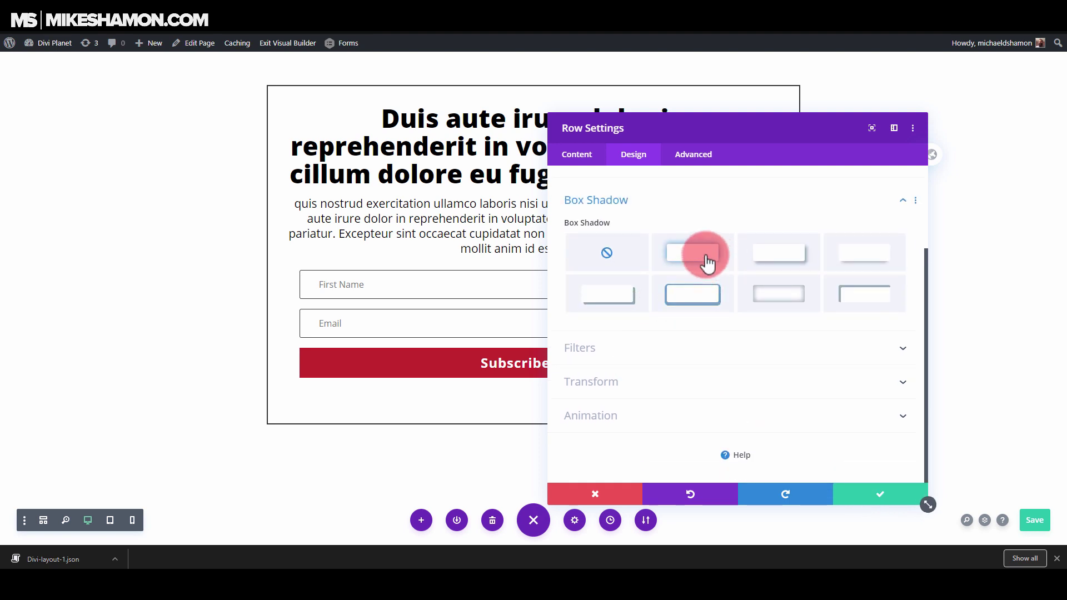
click(707, 263)
drag(741, 129, 923, 137)
Save the row changes and add a light grey background colour to the section
click(1037, 503)
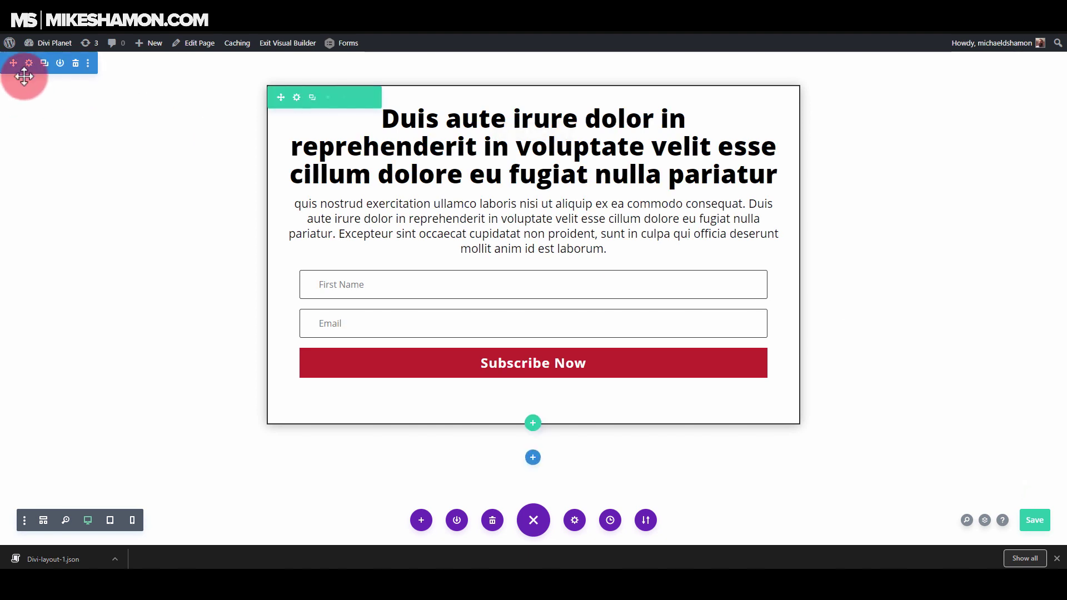
click(31, 64)
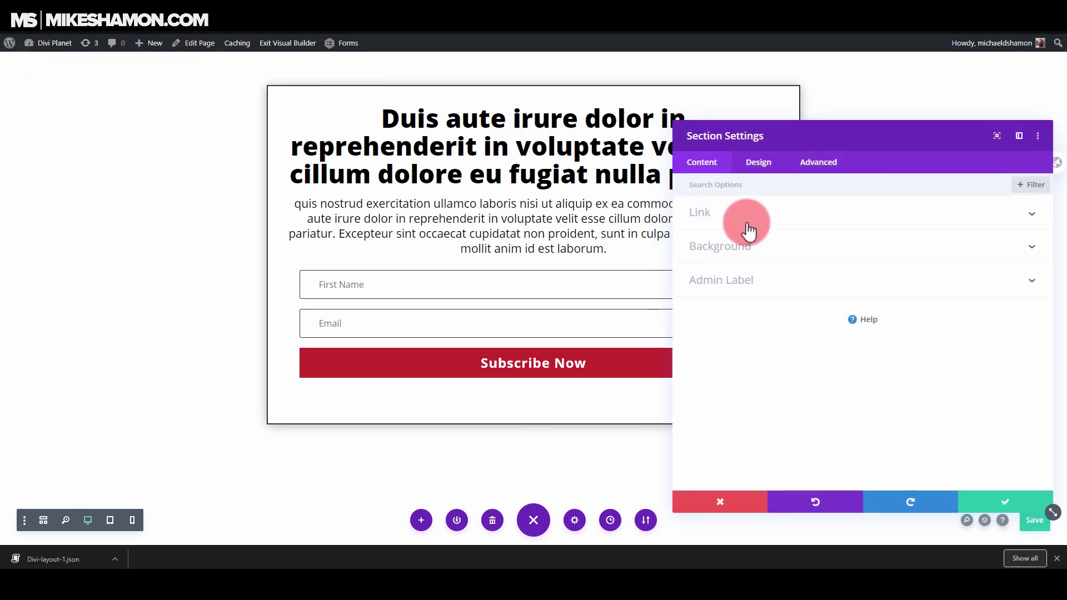
click(775, 241)
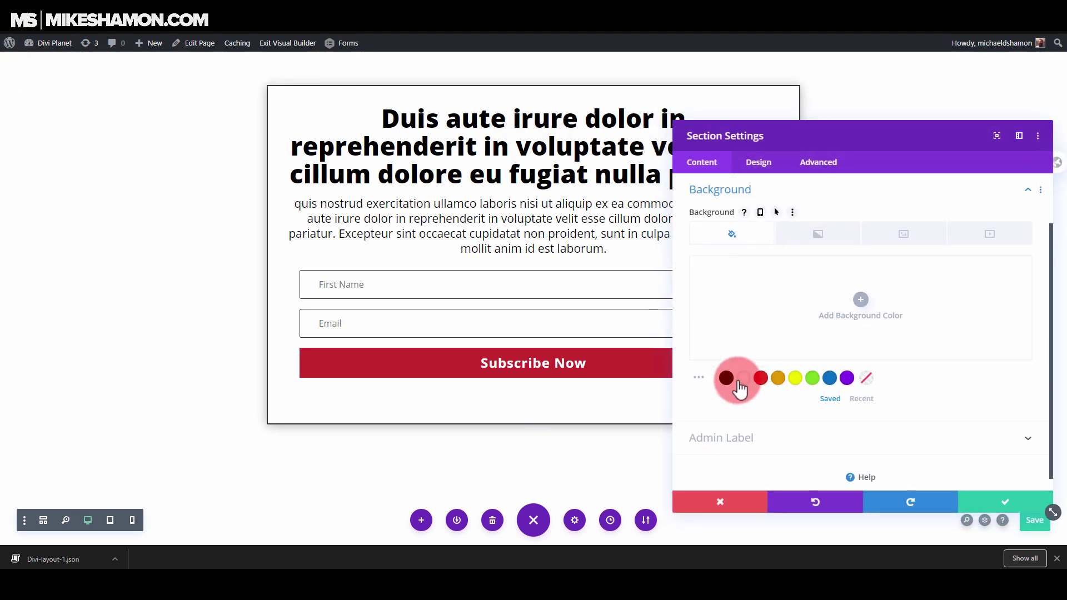
click(769, 311)
drag(692, 284, 687, 266)
click(1029, 335)
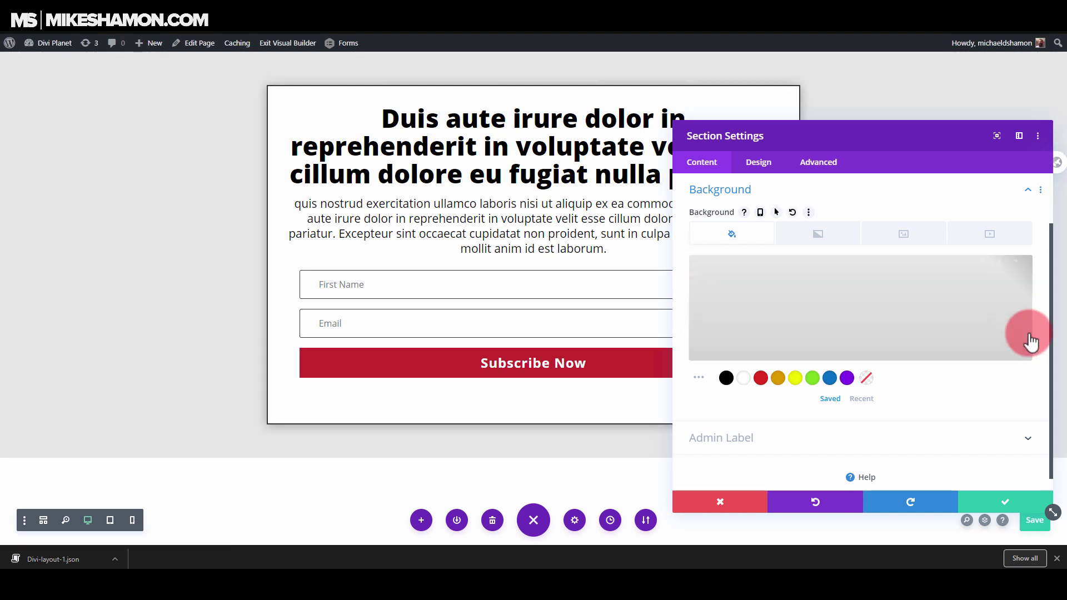
Save the background, then set the section's Min Height to 100% and save
click(991, 505)
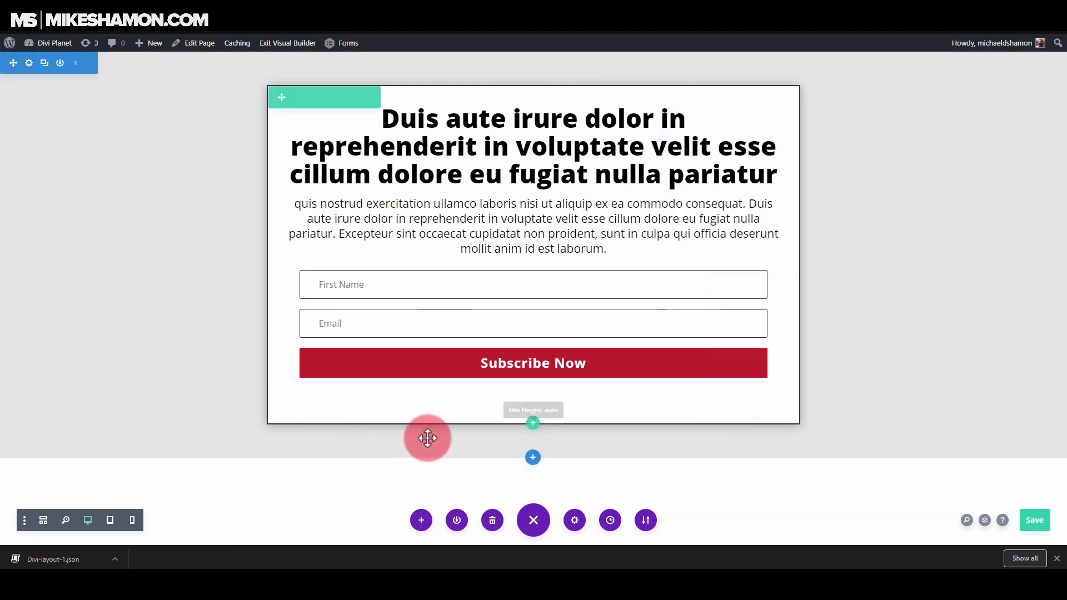
click(29, 65)
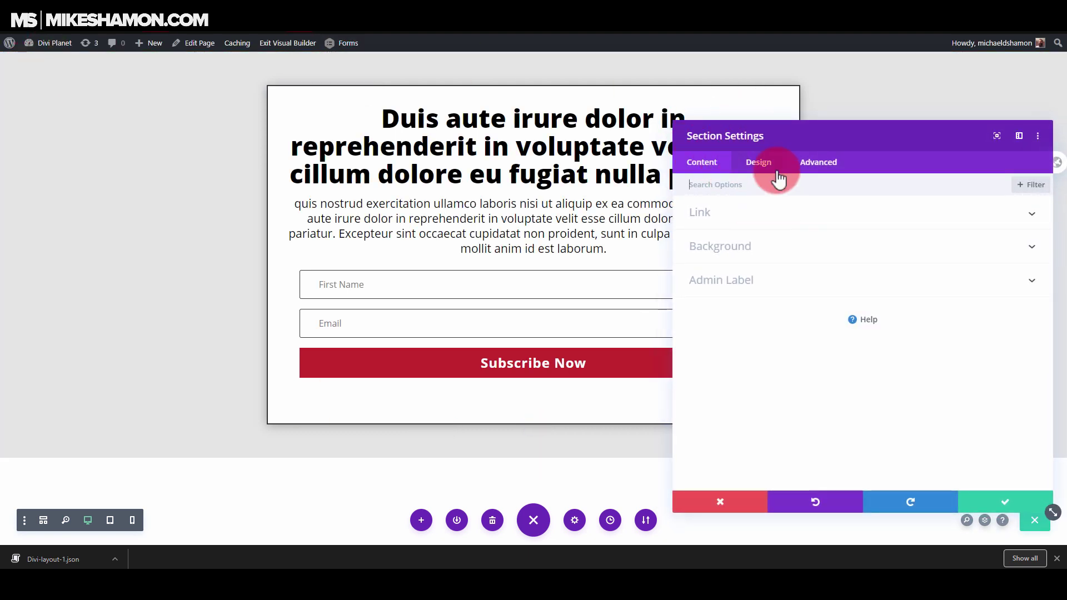
click(760, 164)
click(737, 286)
scroll(750, 261, down, 4)
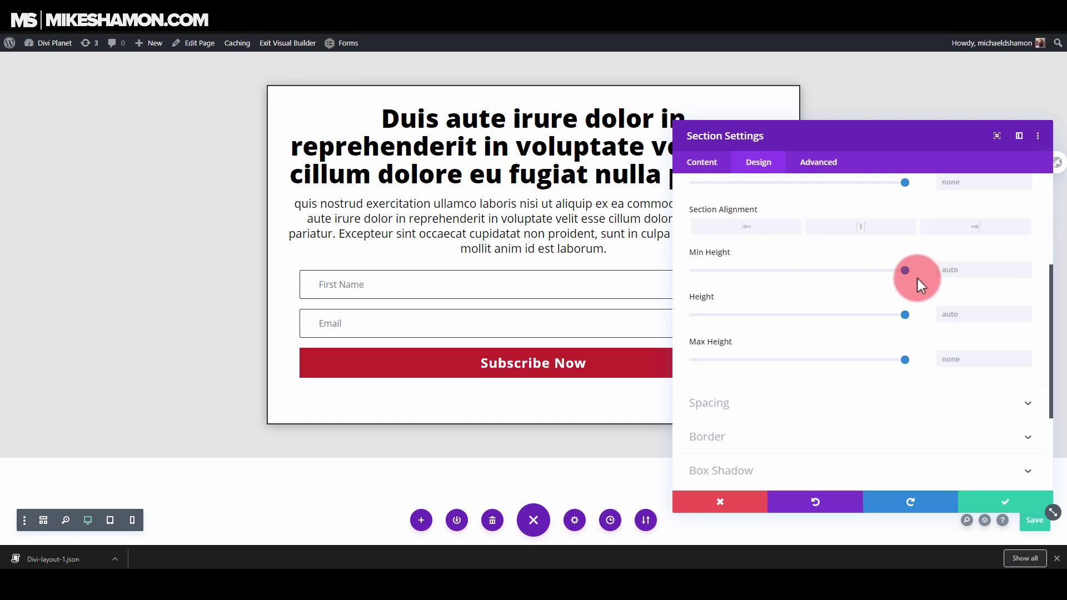
click(907, 271)
drag(975, 271, 879, 271)
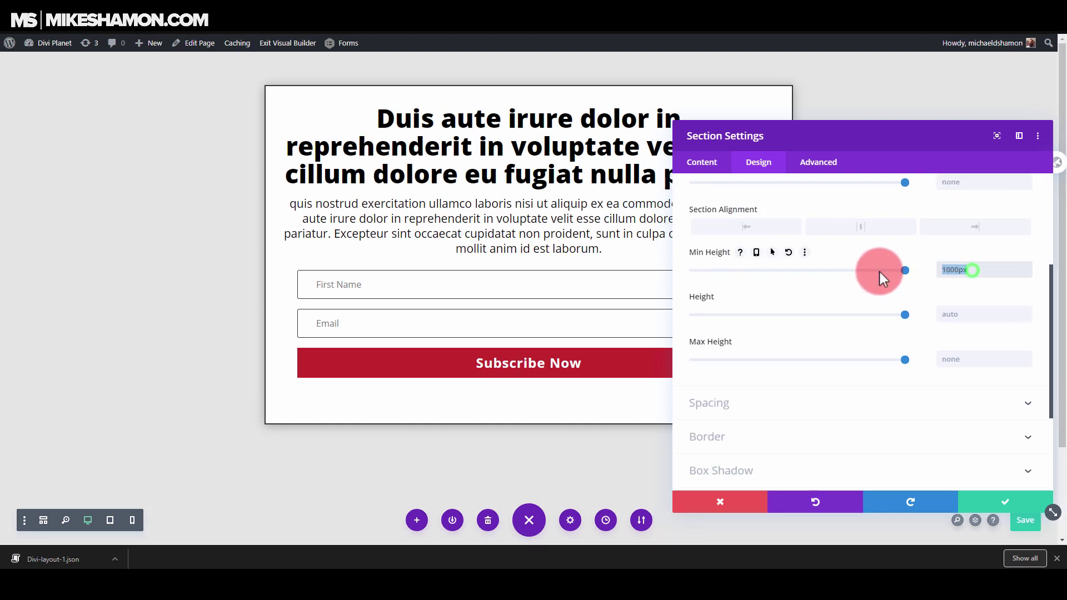
text(100px%)
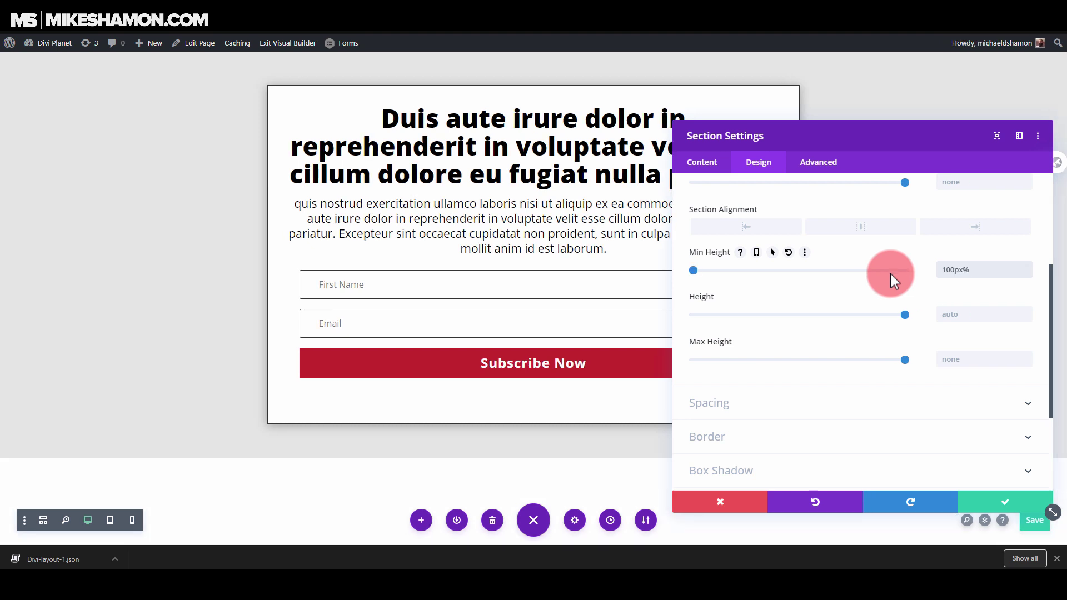
click(991, 502)
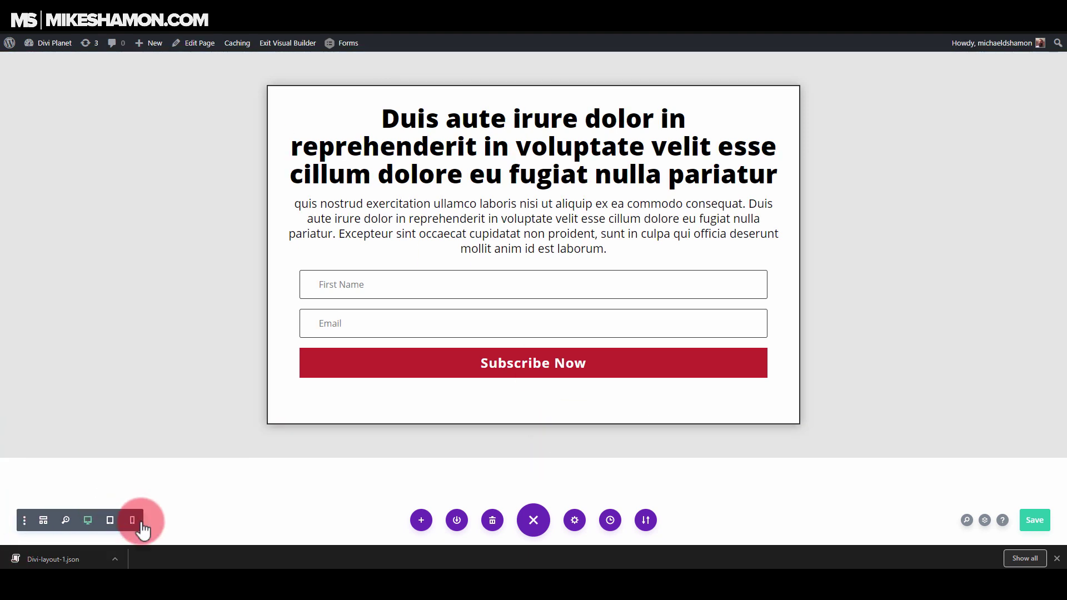
In phone view, set the form row's Width (Phone) to 90% and save
click(133, 521)
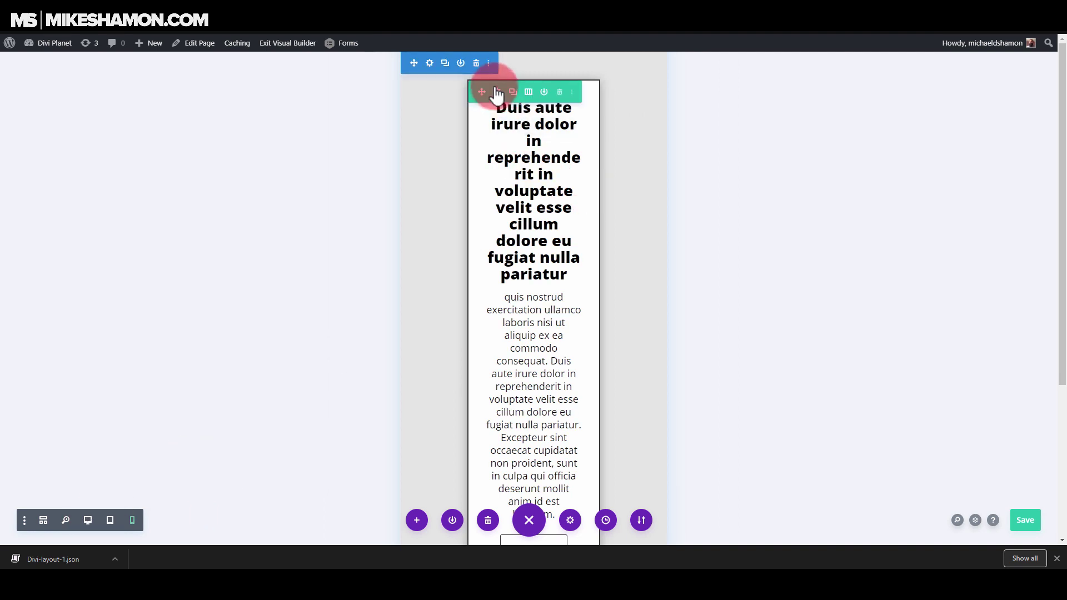
click(496, 92)
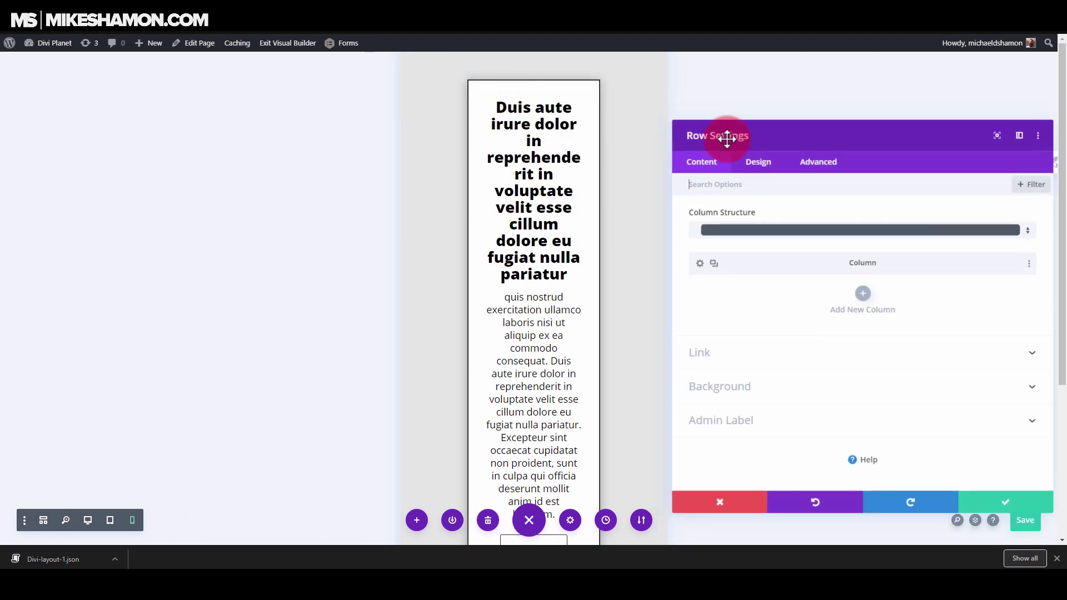
click(767, 176)
click(753, 213)
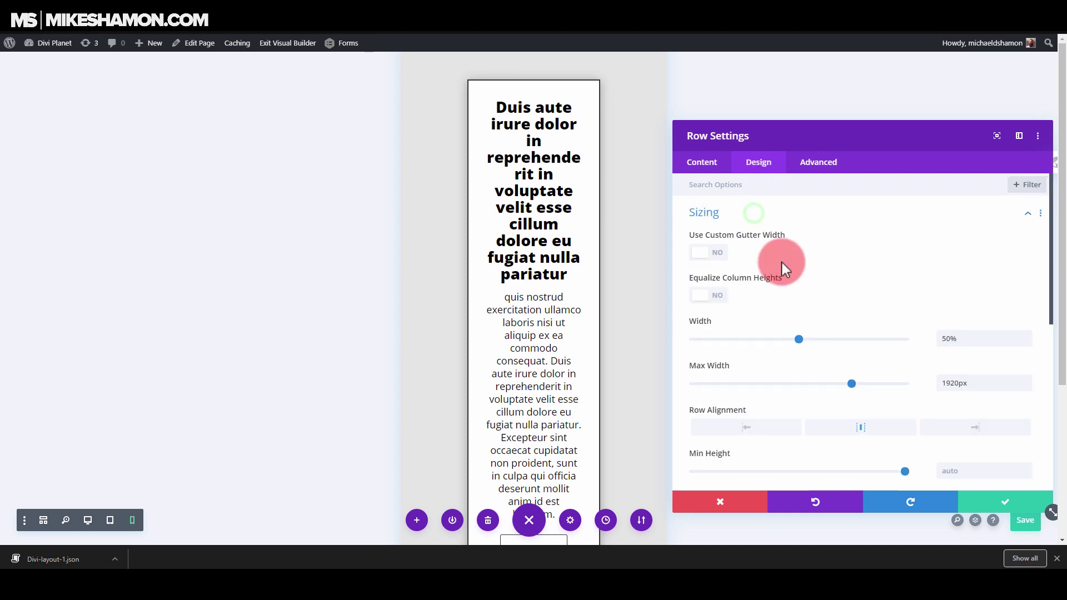
click(730, 323)
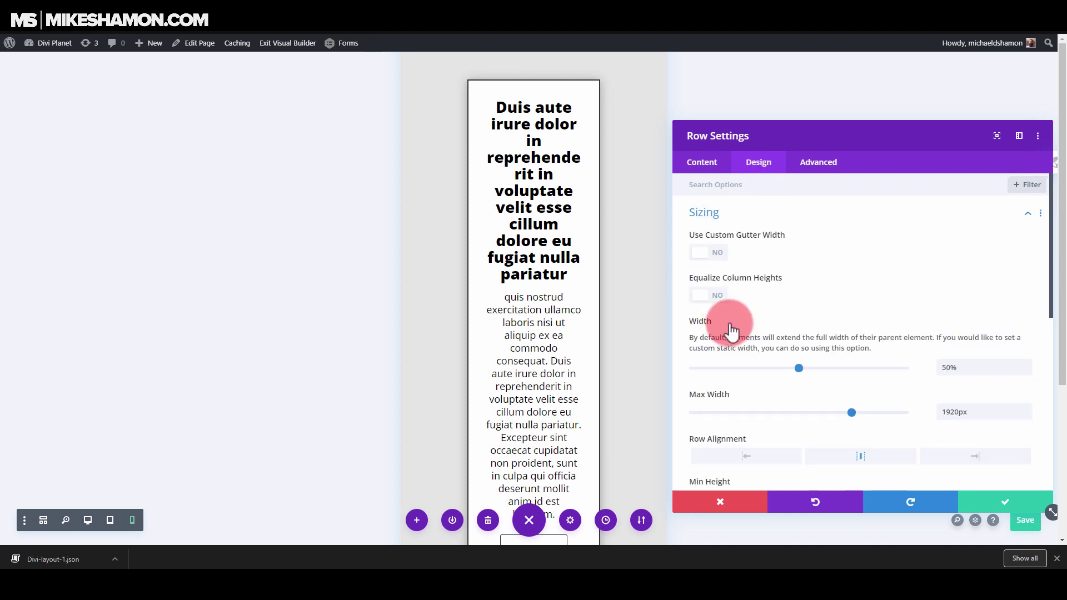
click(738, 325)
click(953, 345)
click(893, 403)
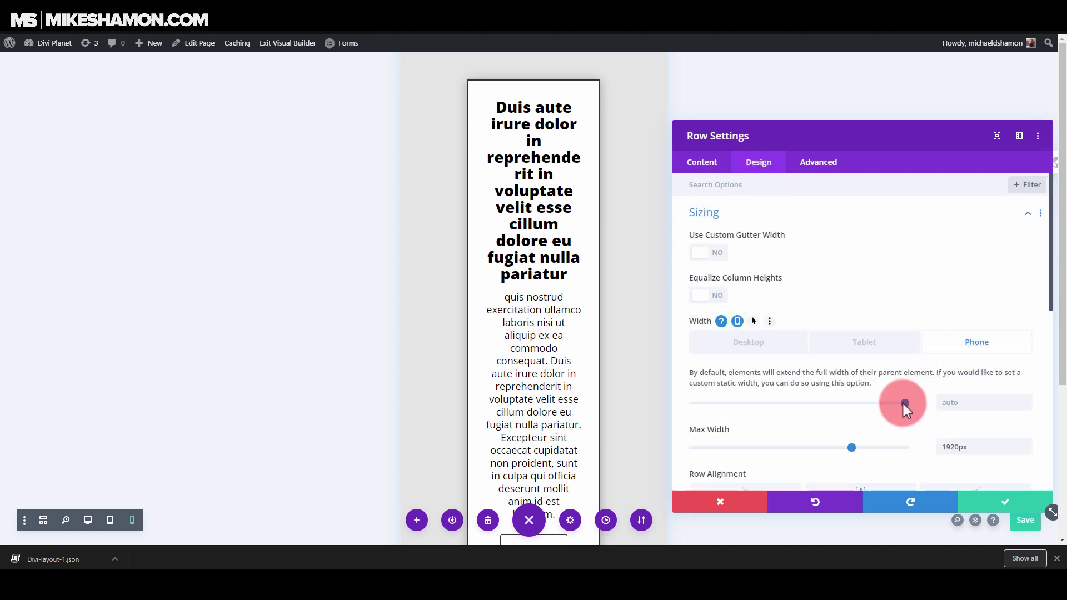
drag(893, 402, 949, 388)
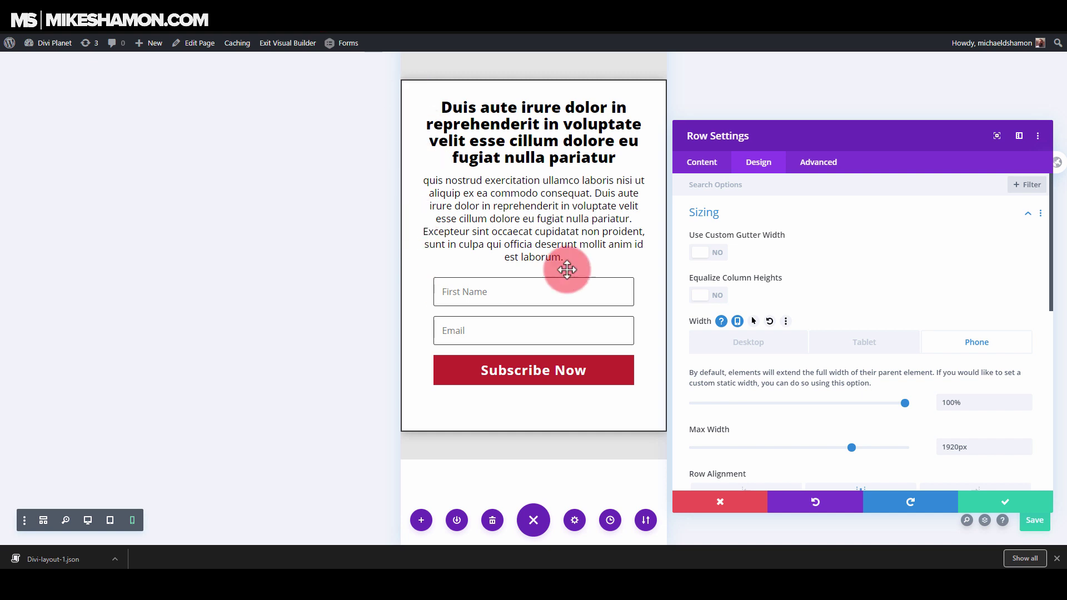
drag(905, 403, 882, 402)
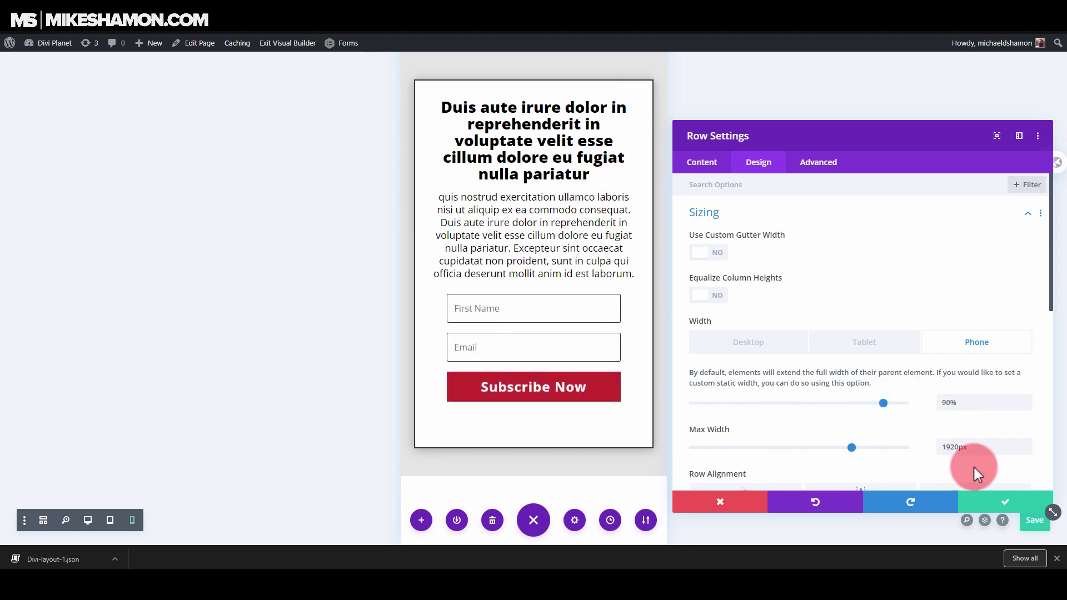
click(981, 503)
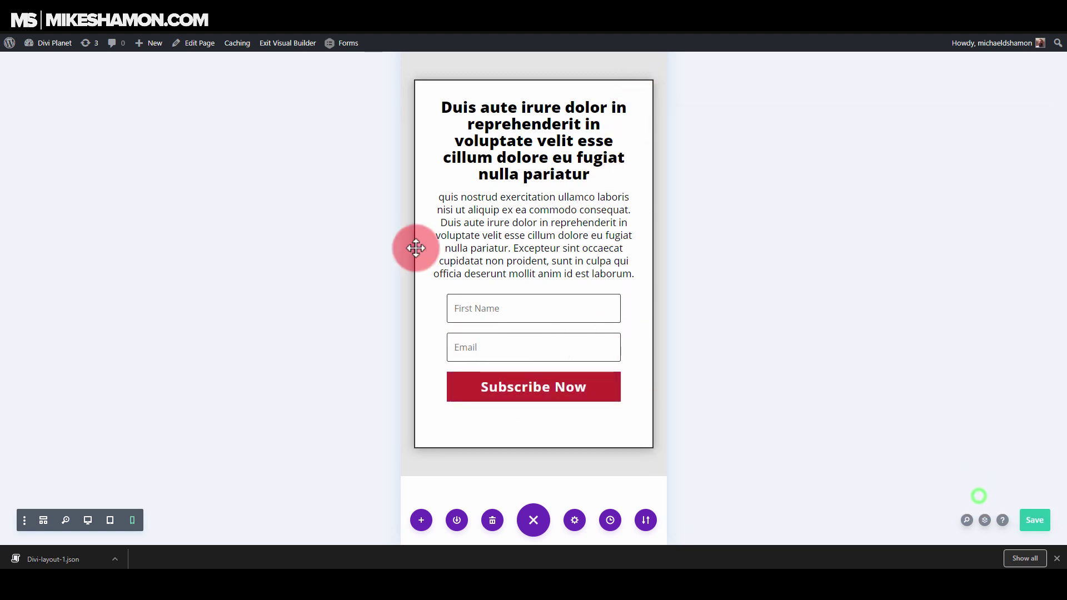
In tablet view, set the row's Width (Tablet) to 89%, save, and return to desktop view
click(109, 521)
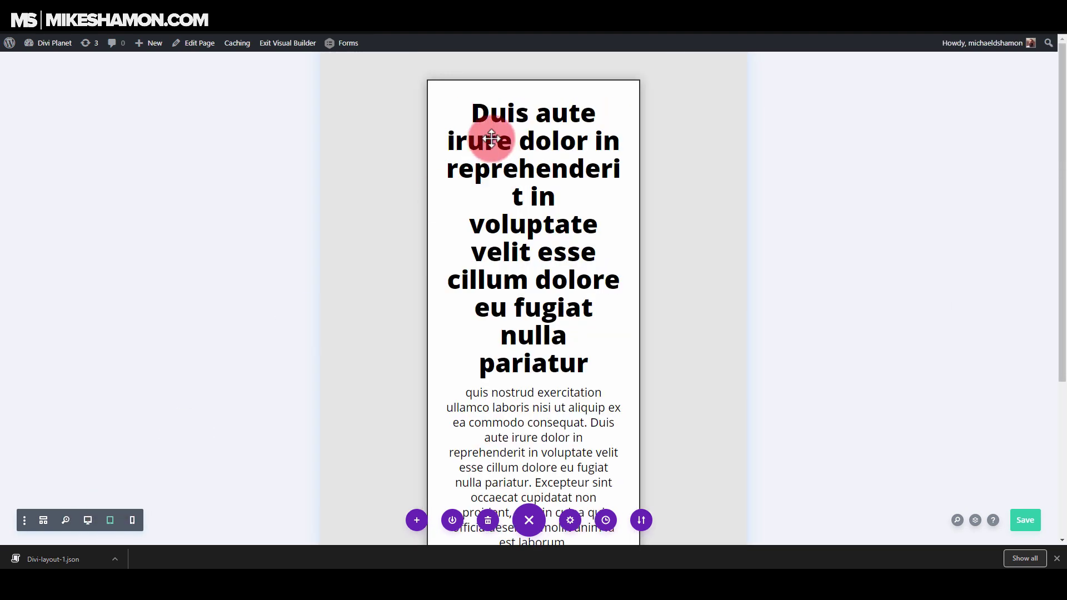
click(458, 94)
click(761, 164)
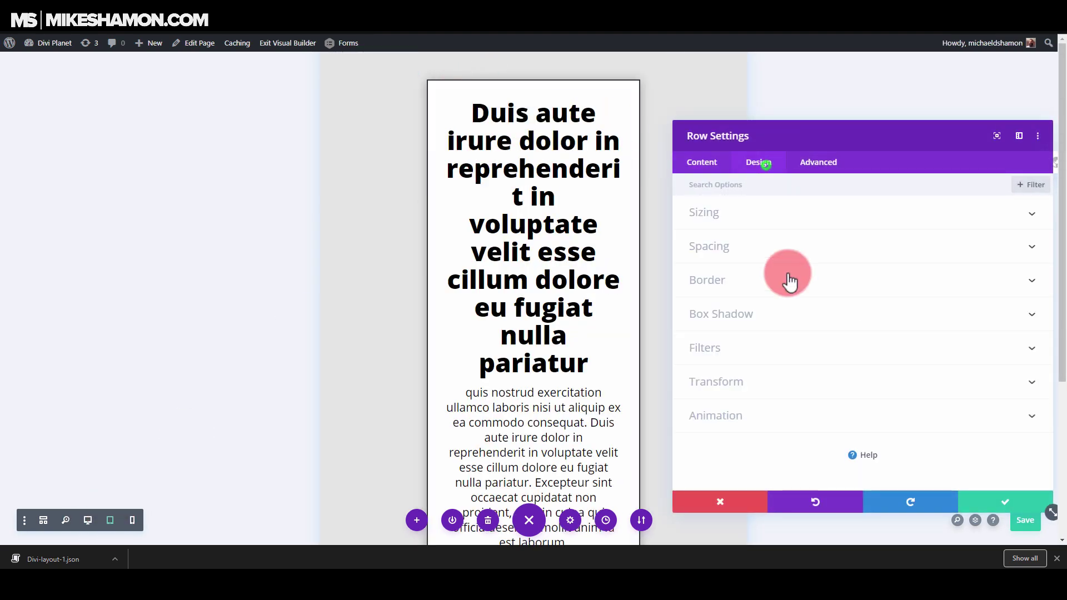
click(746, 222)
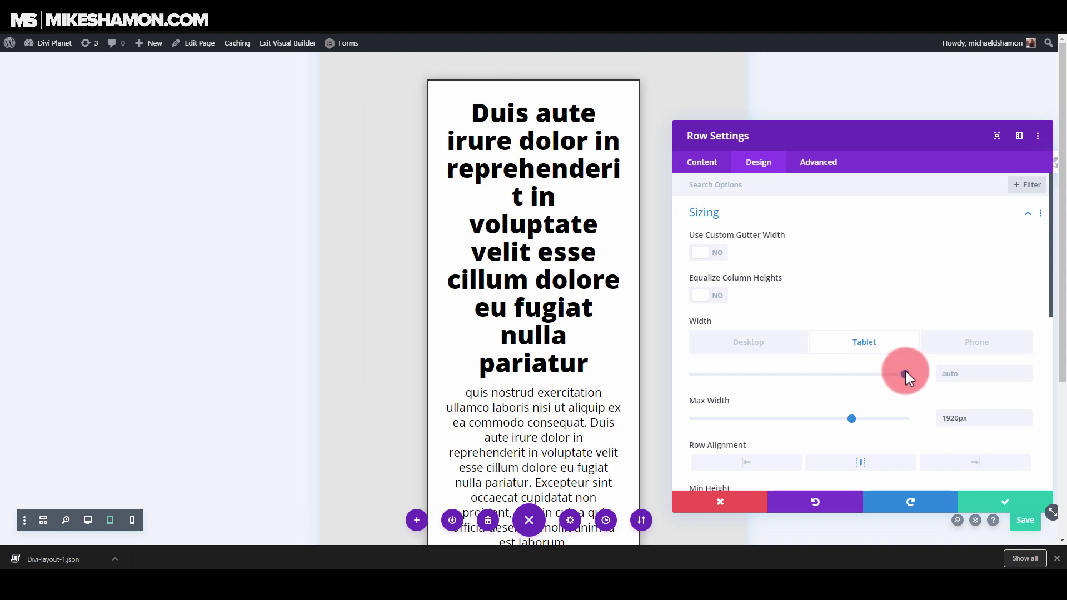
drag(906, 373, 882, 372)
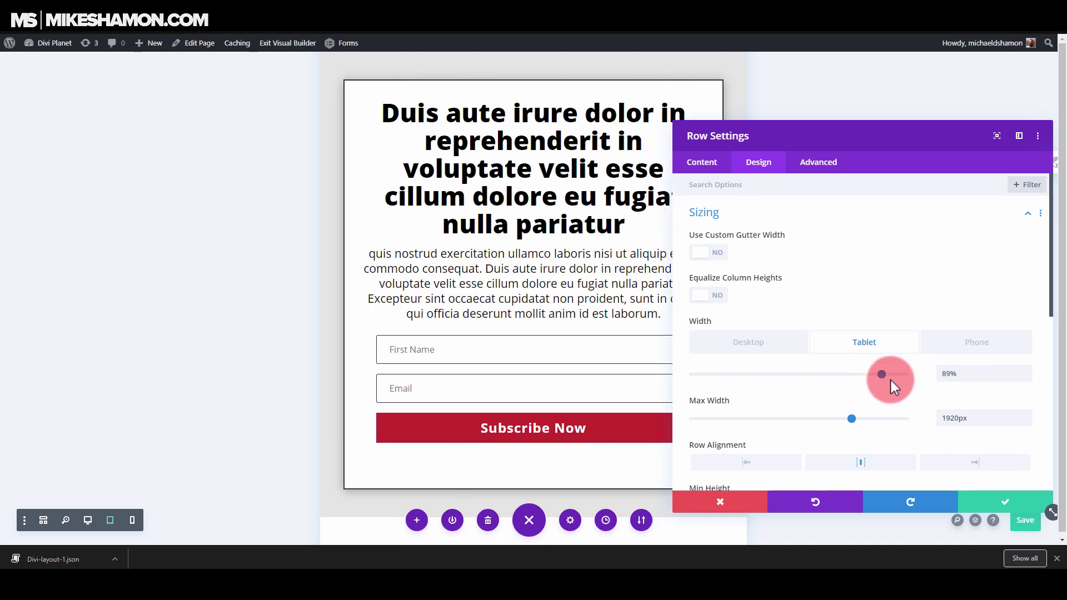
click(1024, 506)
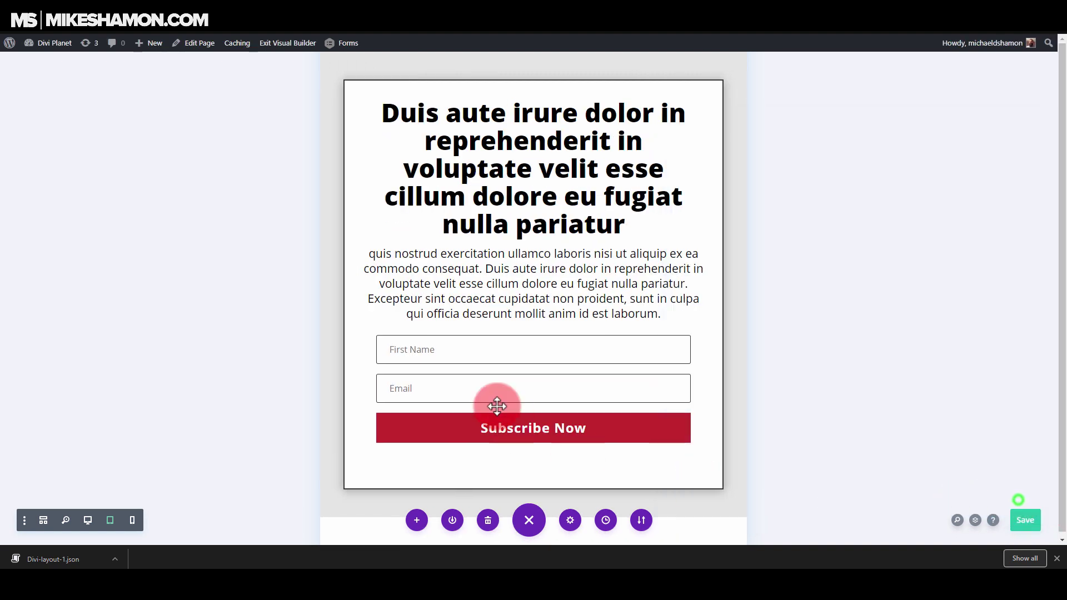
click(89, 520)
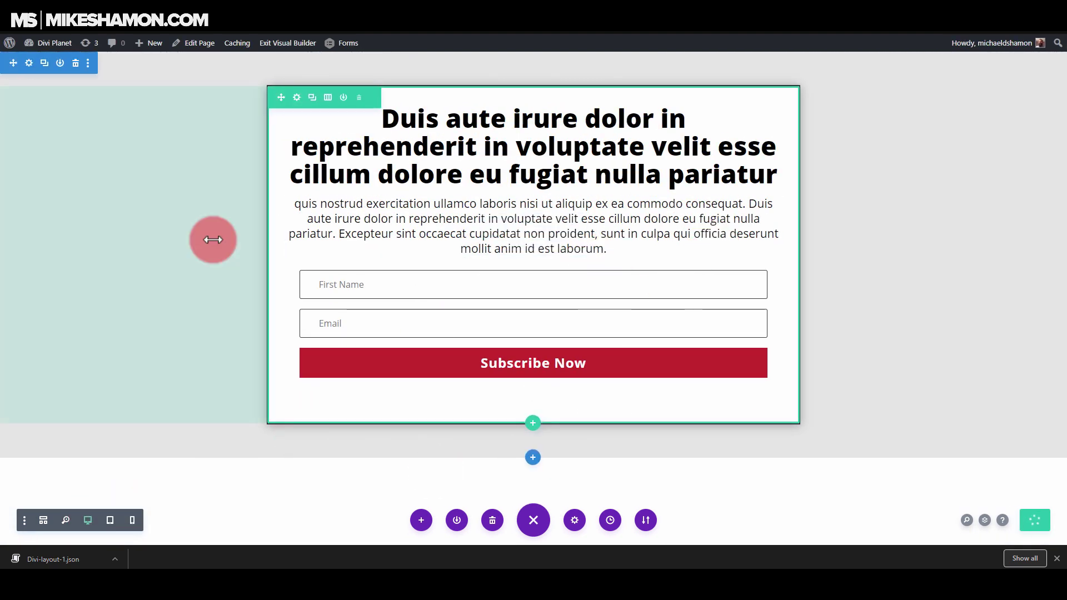
Replace the section's fixed 1000px height with 100% in Sizing and save the section settings
click(28, 63)
click(755, 167)
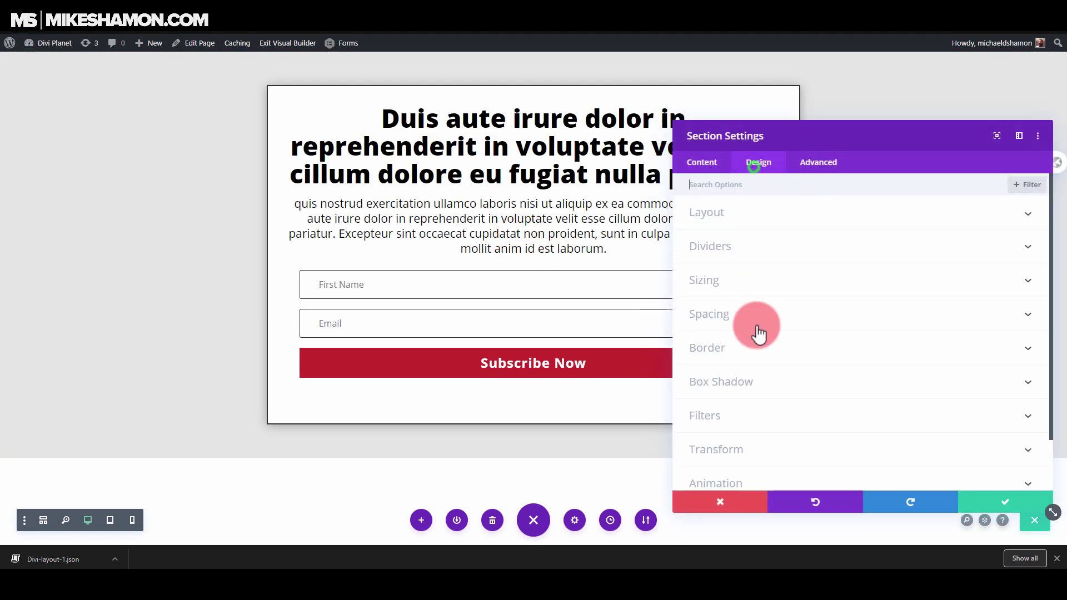
click(745, 289)
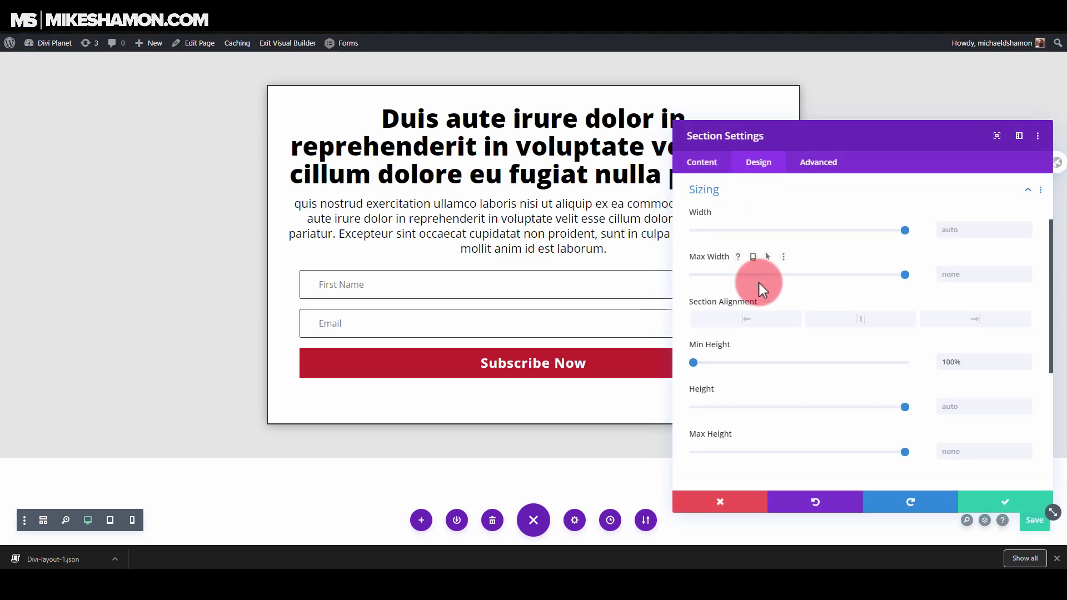
scroll(867, 326, down, 2)
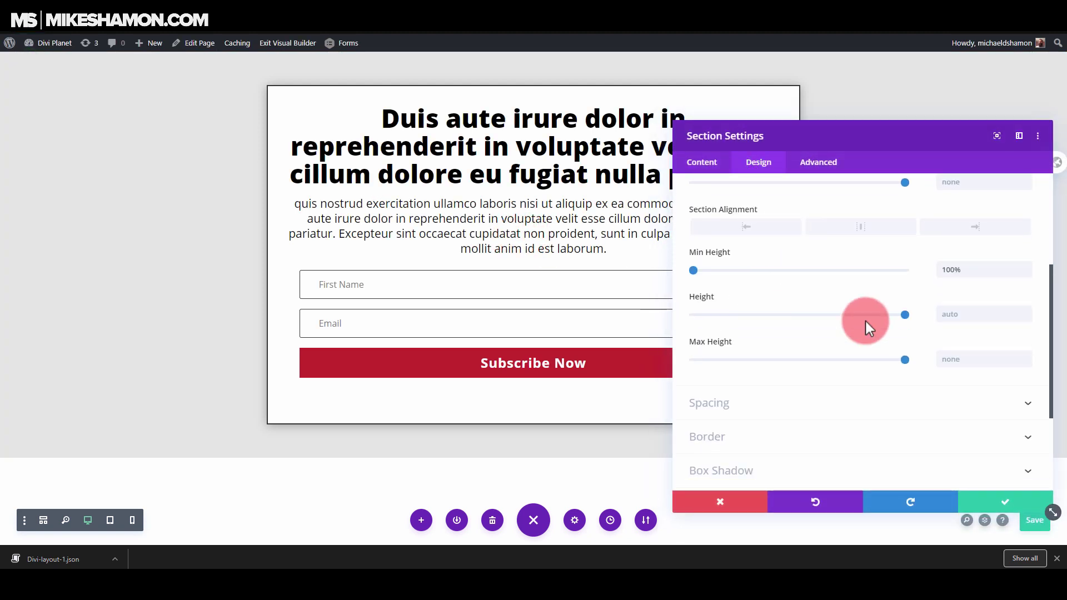
click(904, 312)
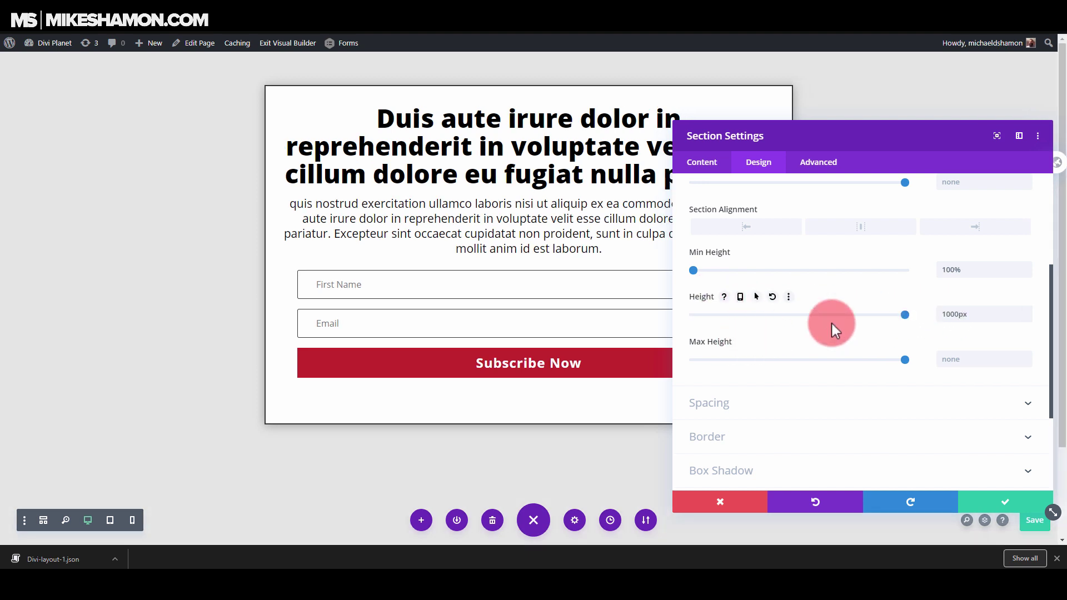
drag(875, 132, 891, 155)
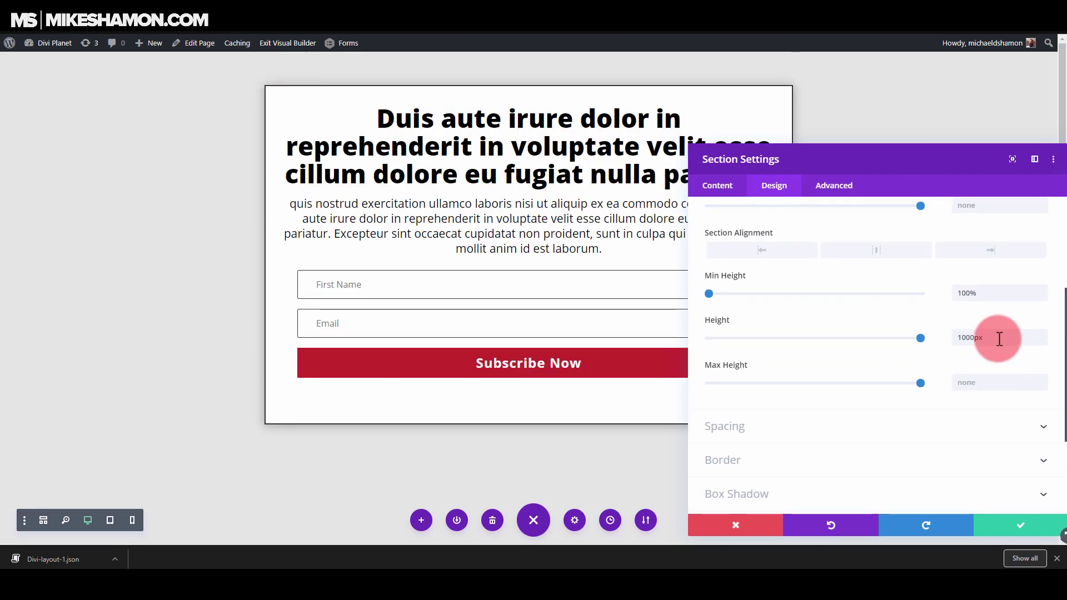
double_click(999, 339)
text(100px)
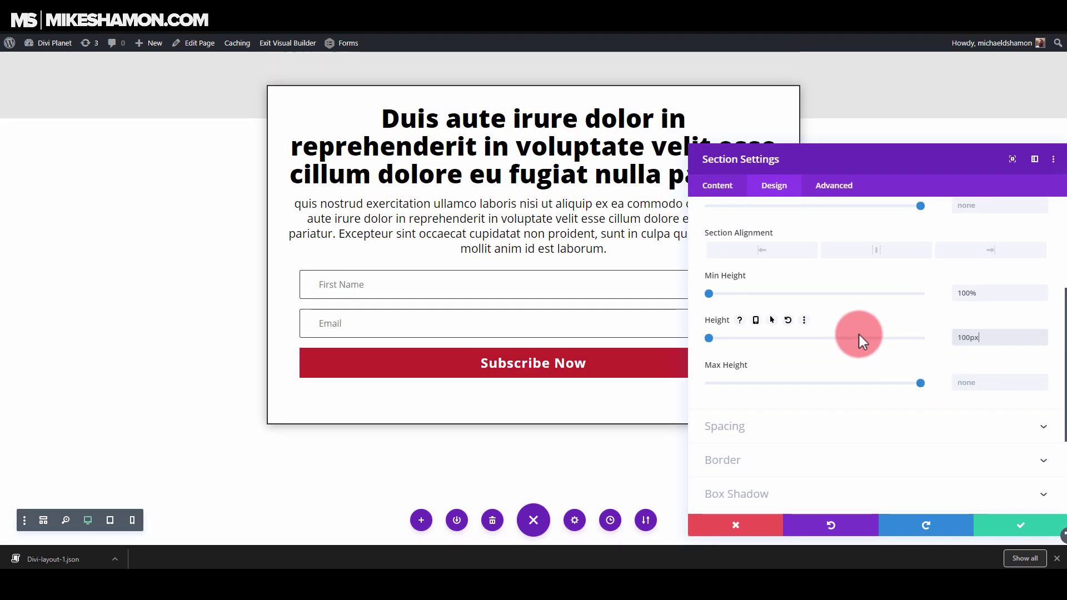
text(%)
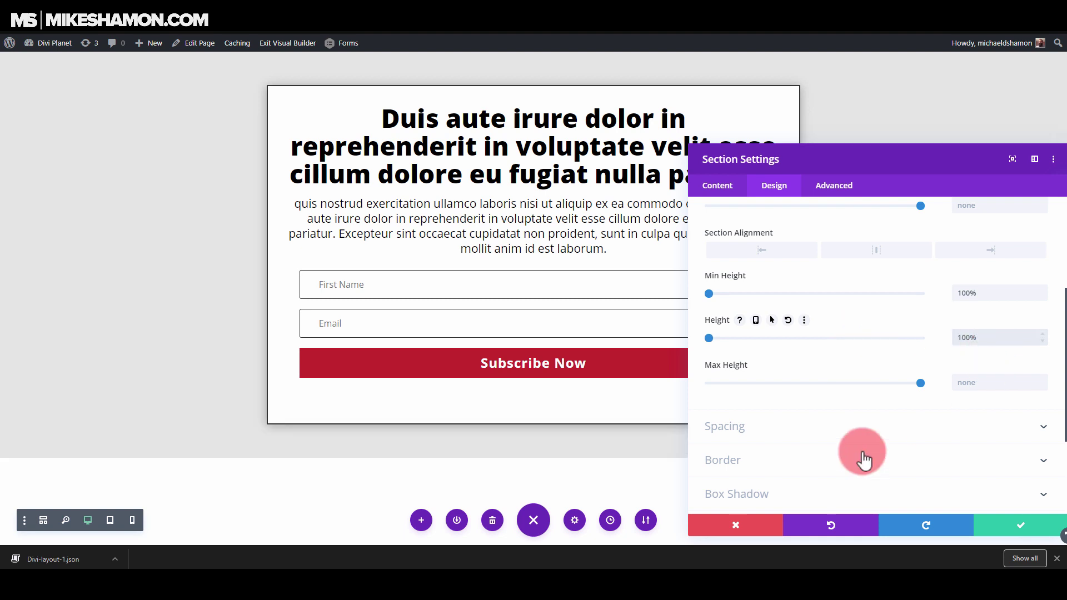
click(1029, 532)
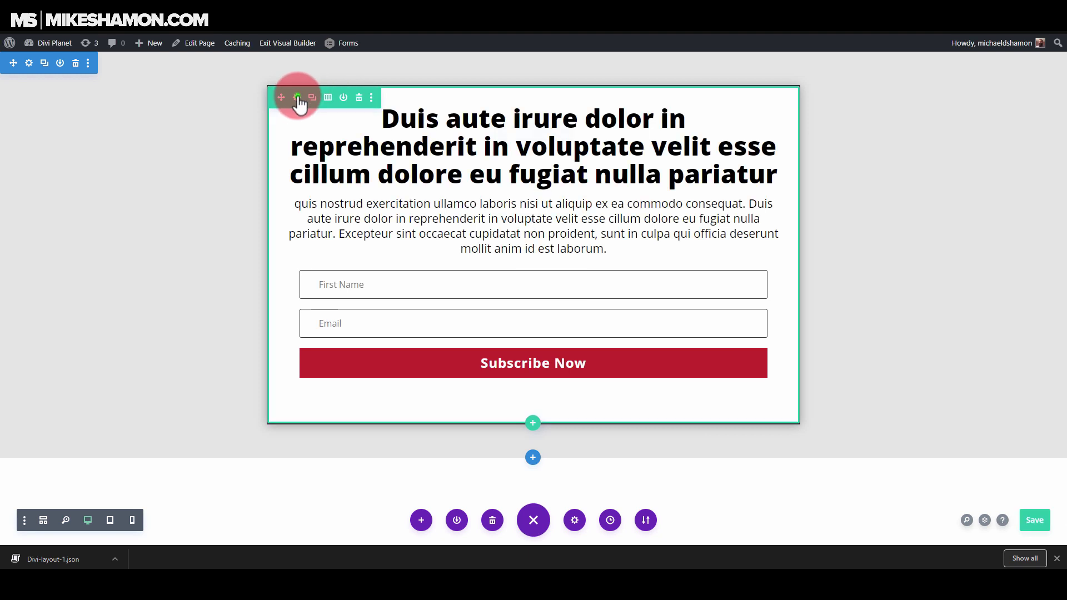
Set the opt-in row's bottom margin to 64px in Design > Spacing
click(298, 98)
click(752, 176)
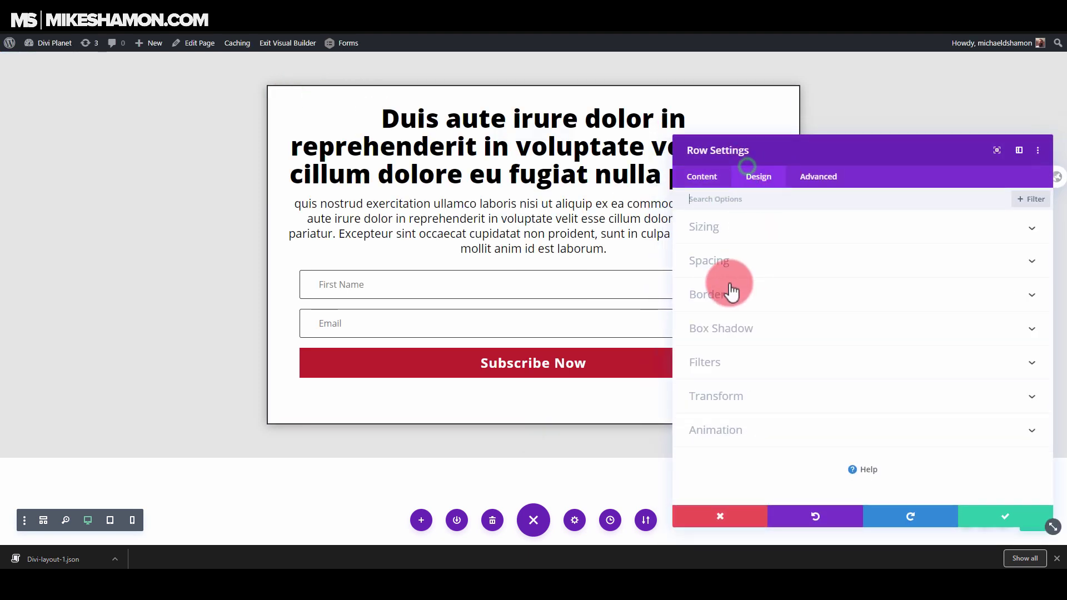
click(752, 229)
click(745, 226)
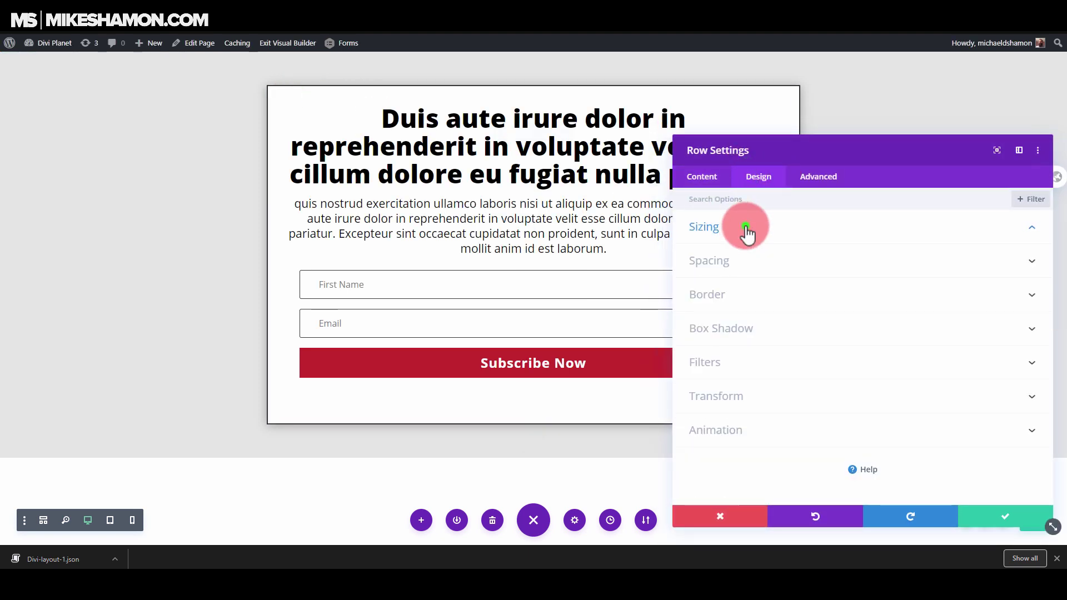
click(743, 267)
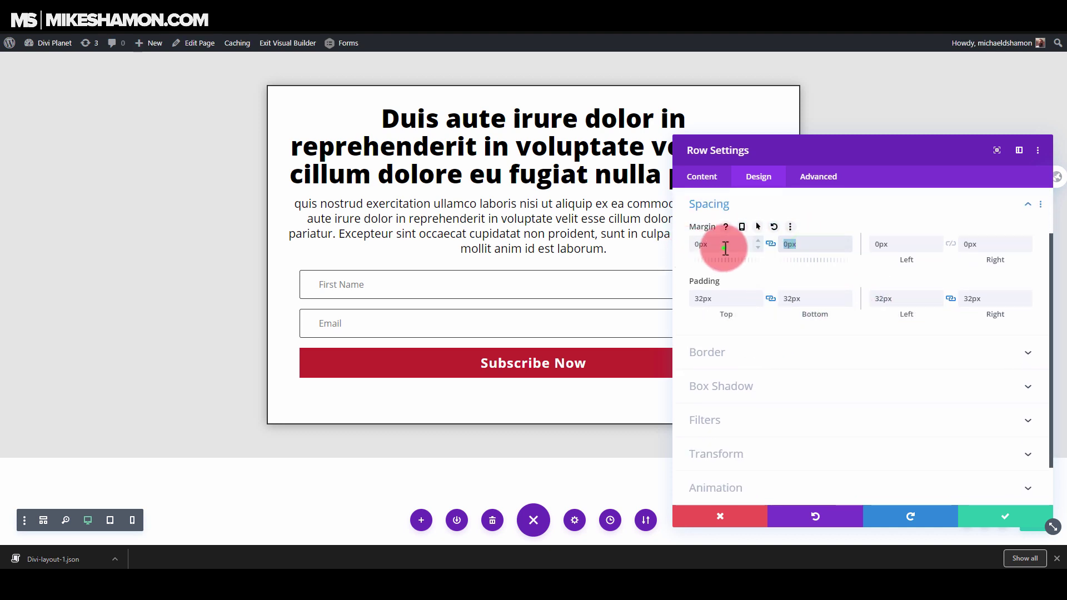
click(701, 244)
click(818, 244)
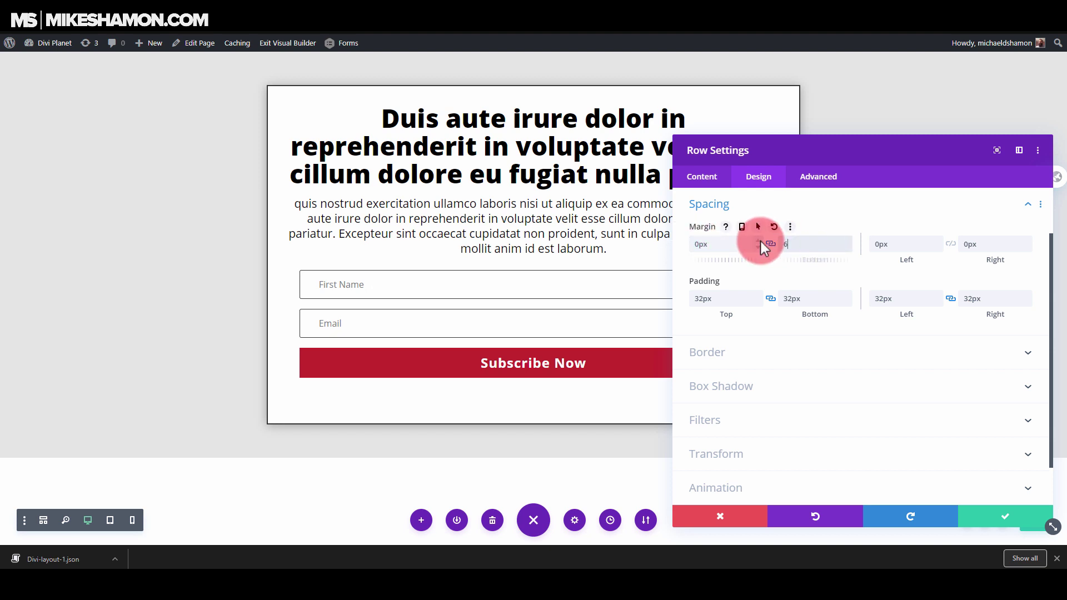
key(BackSpace)
key(BackSpace)
key(BackSpace)
text(64px)
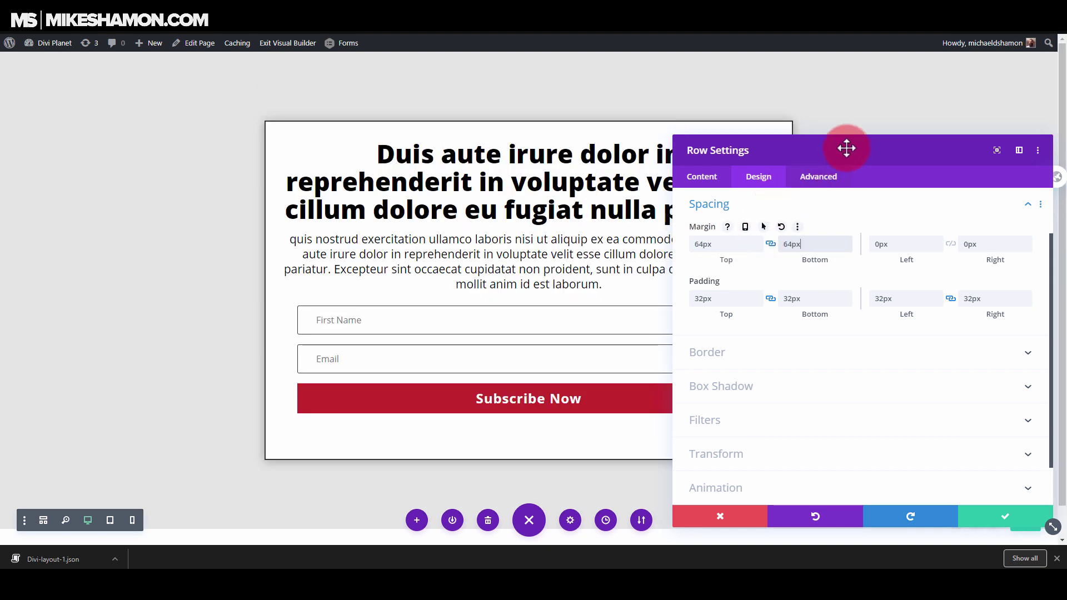
drag(845, 148, 578, 452)
click(997, 250)
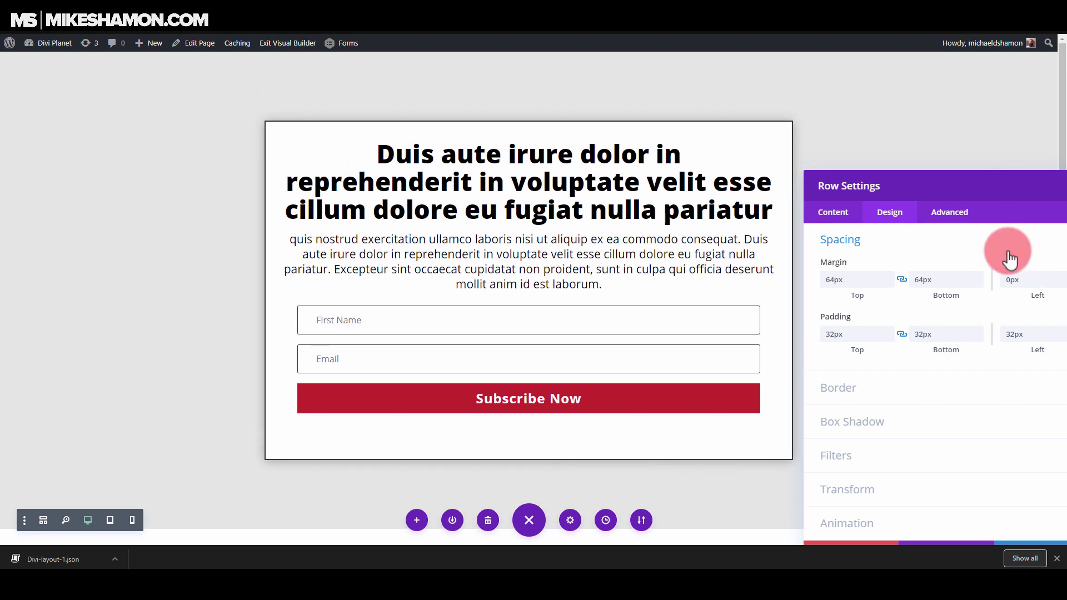
Unlink the row margins, set the top margin to 32px, and save the row settings
drag(945, 284, 881, 284)
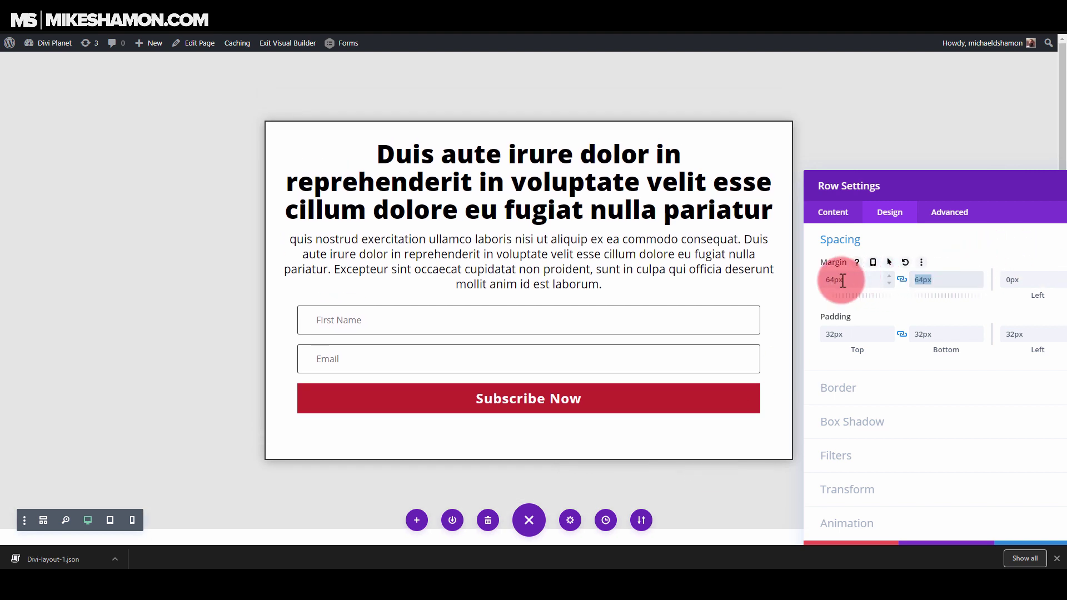
click(902, 279)
drag(865, 282, 801, 281)
text(232)
click(951, 285)
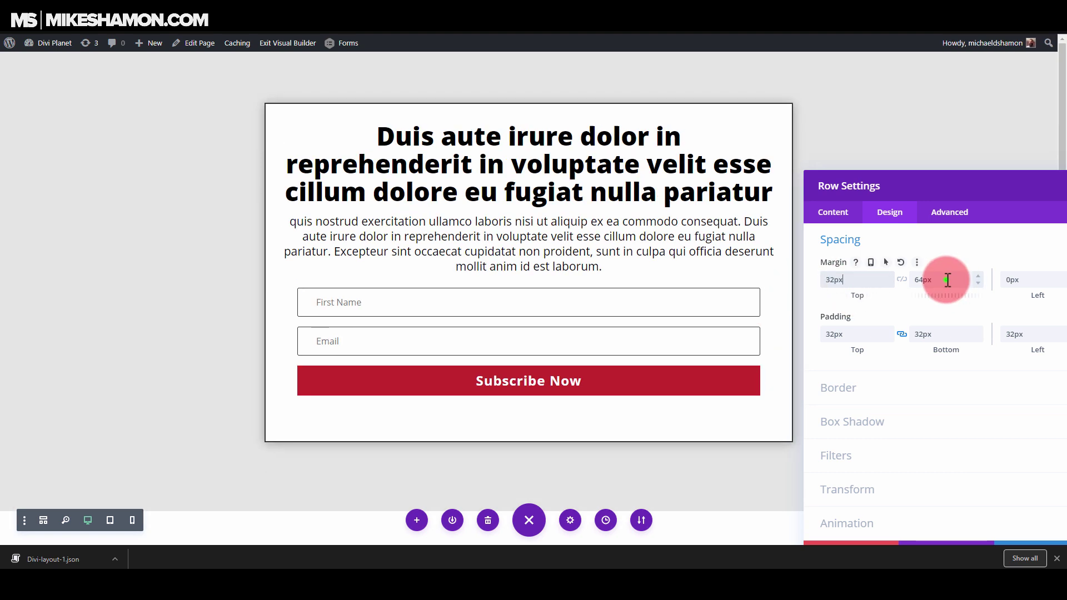
click(840, 283)
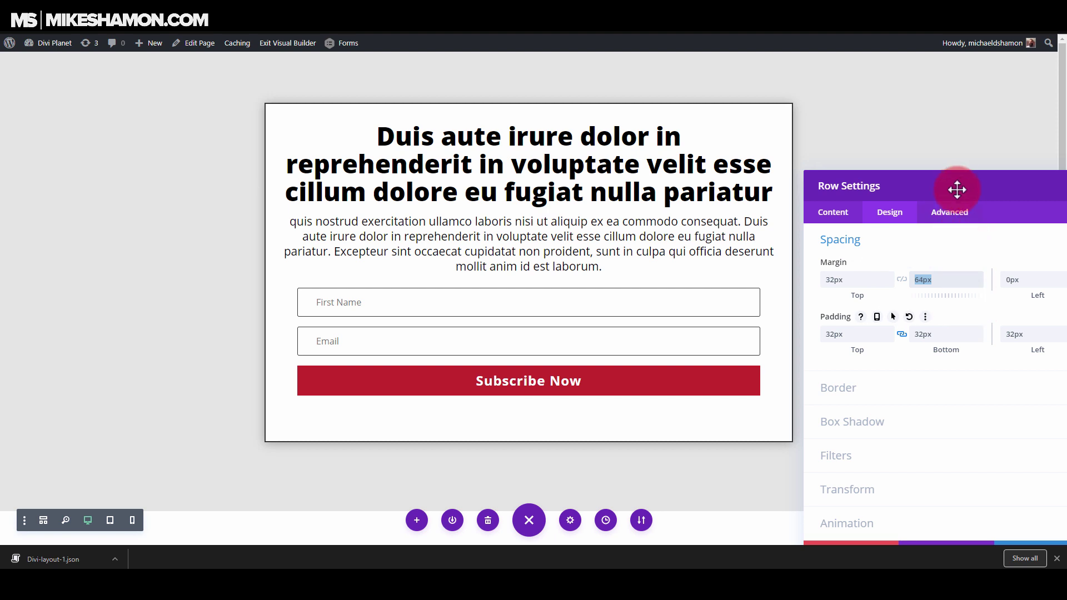
drag(957, 188, 723, 136)
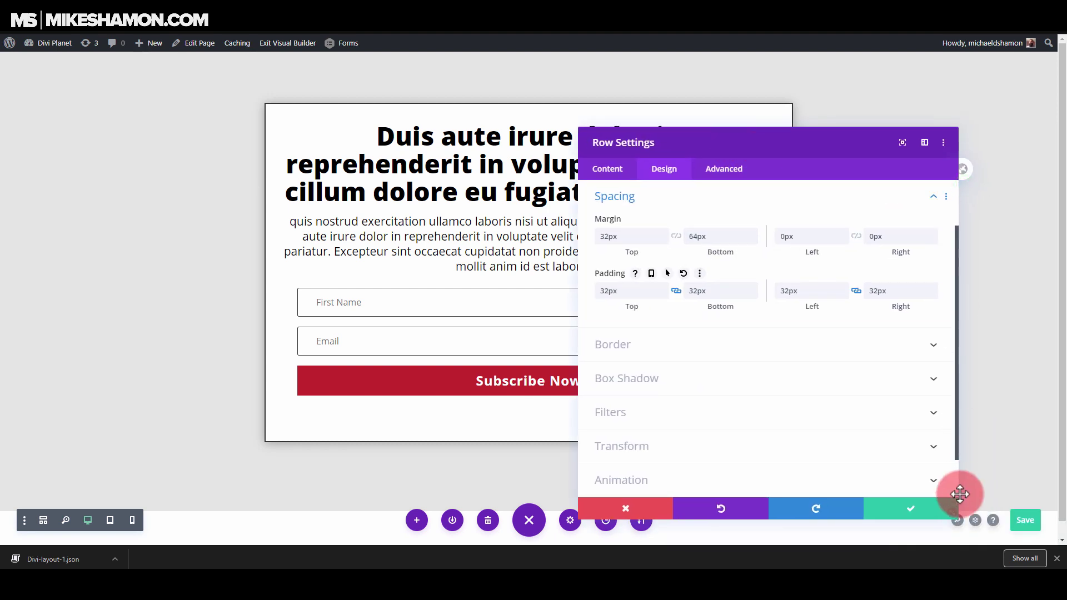
click(920, 510)
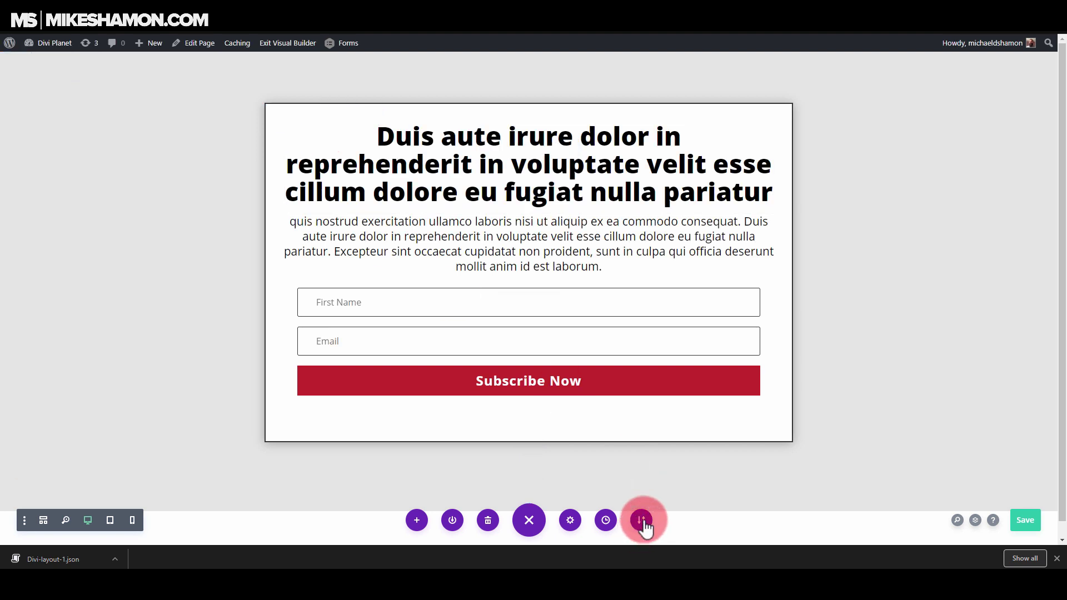
Export the page layout through Portability with the file name Divi-layout-2
click(642, 521)
click(649, 426)
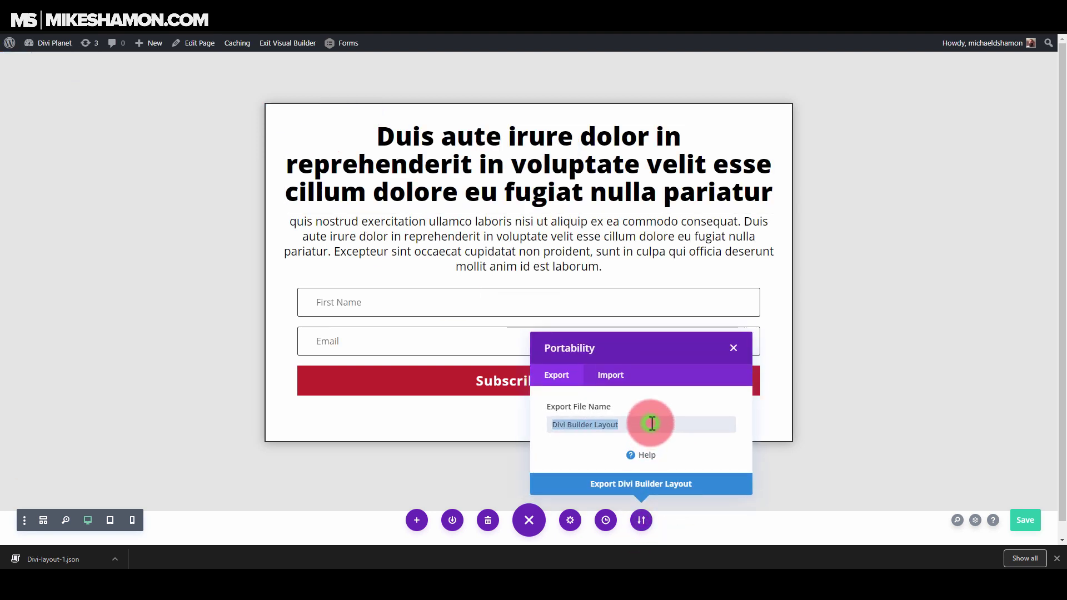
click(651, 423)
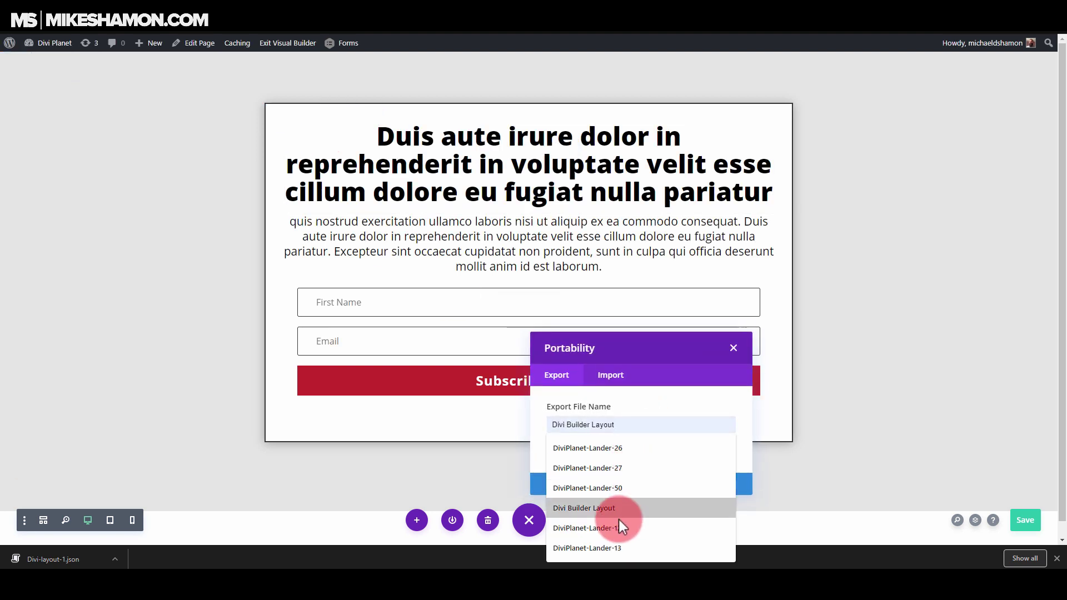
click(631, 448)
drag(636, 424, 573, 428)
text(Divi-)
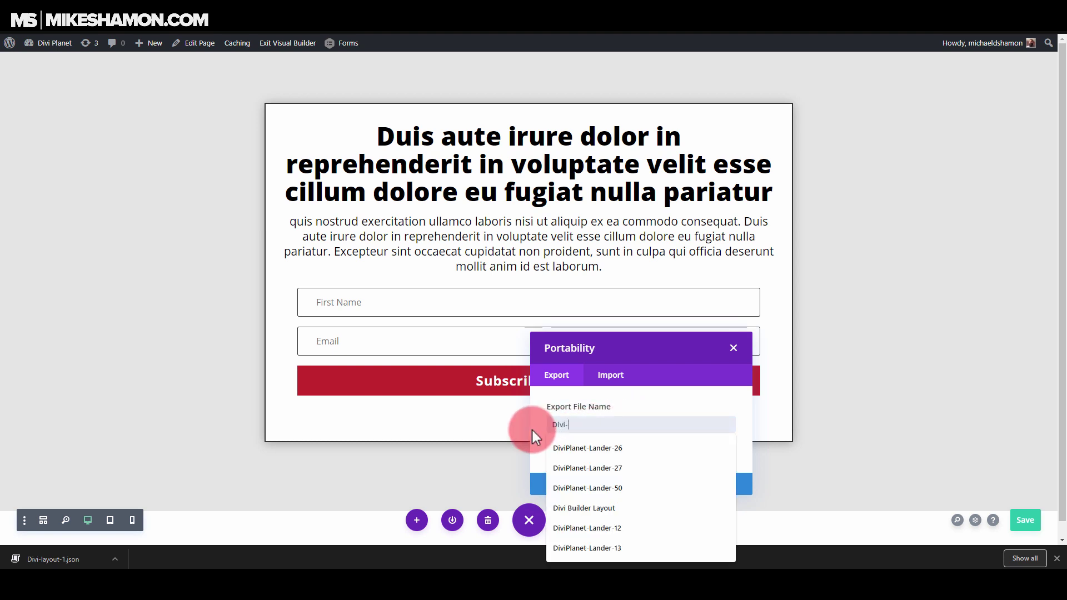
text(layout-2)
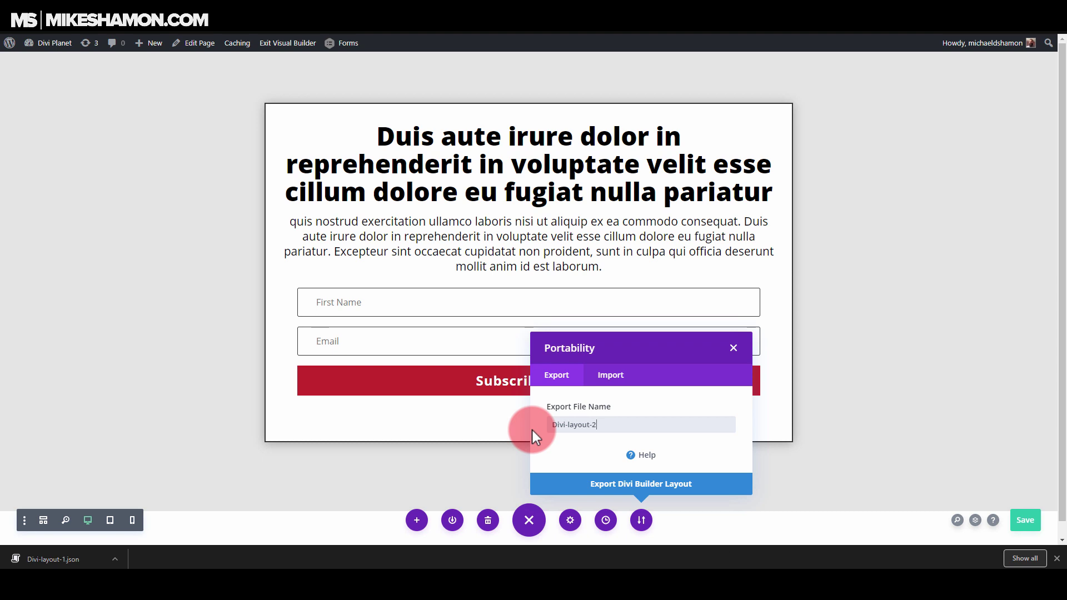
click(550, 486)
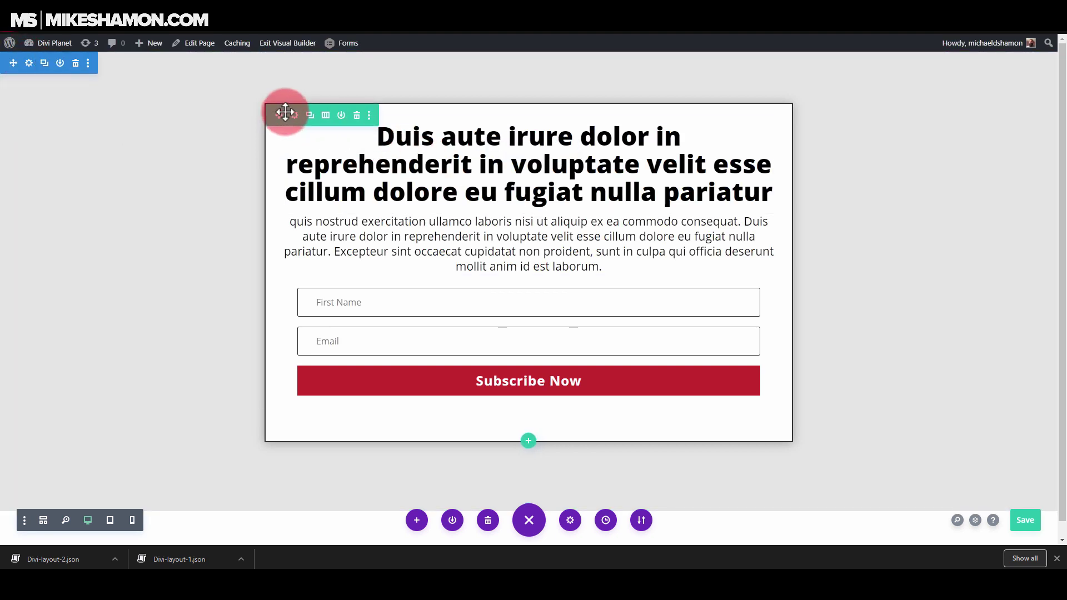
click(296, 118)
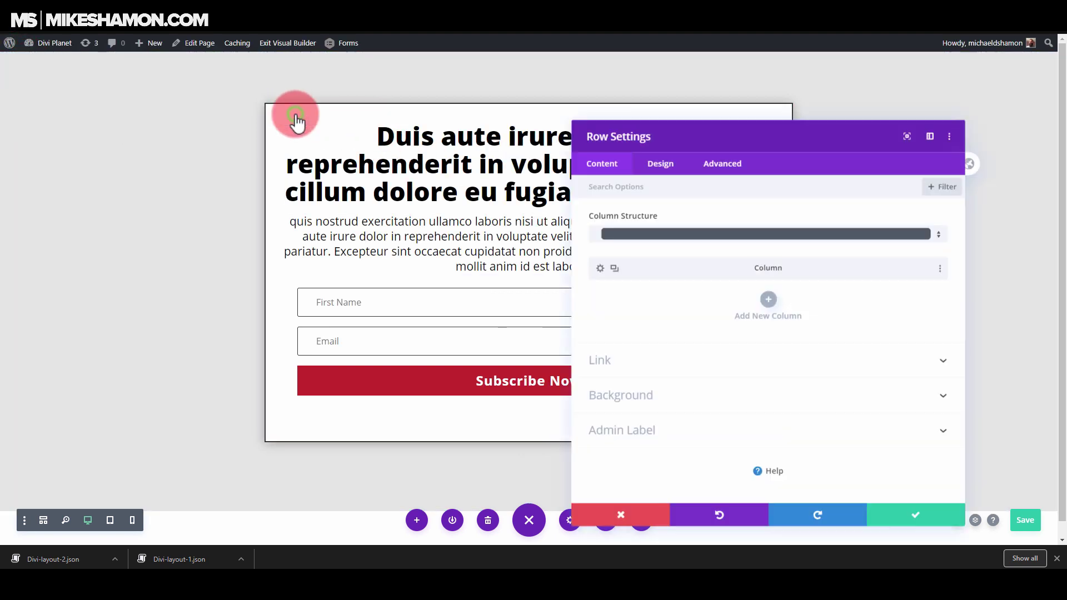
click(665, 398)
click(630, 410)
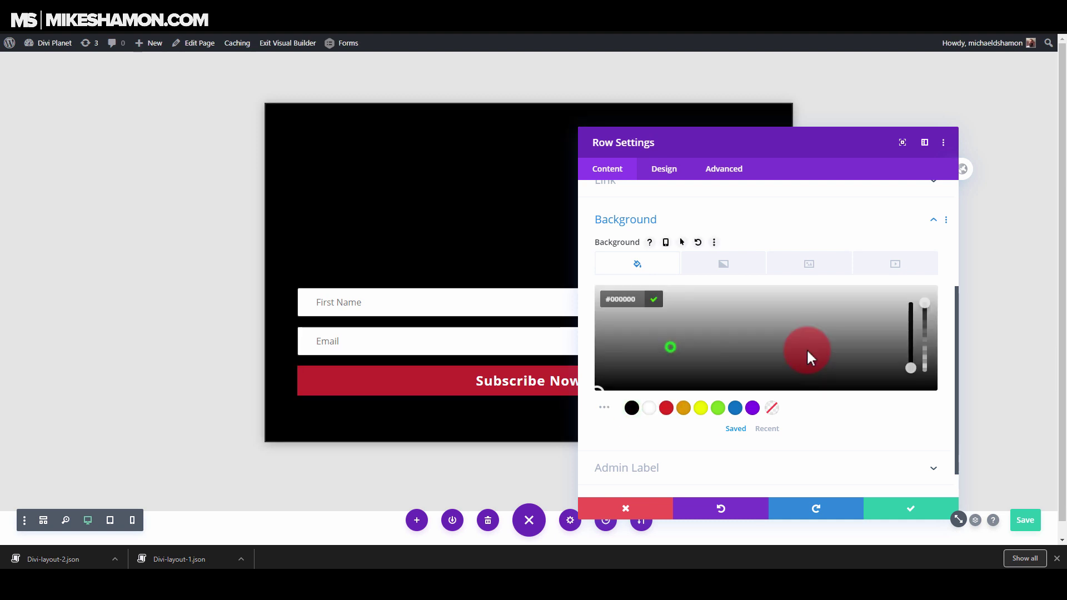
drag(927, 307, 925, 336)
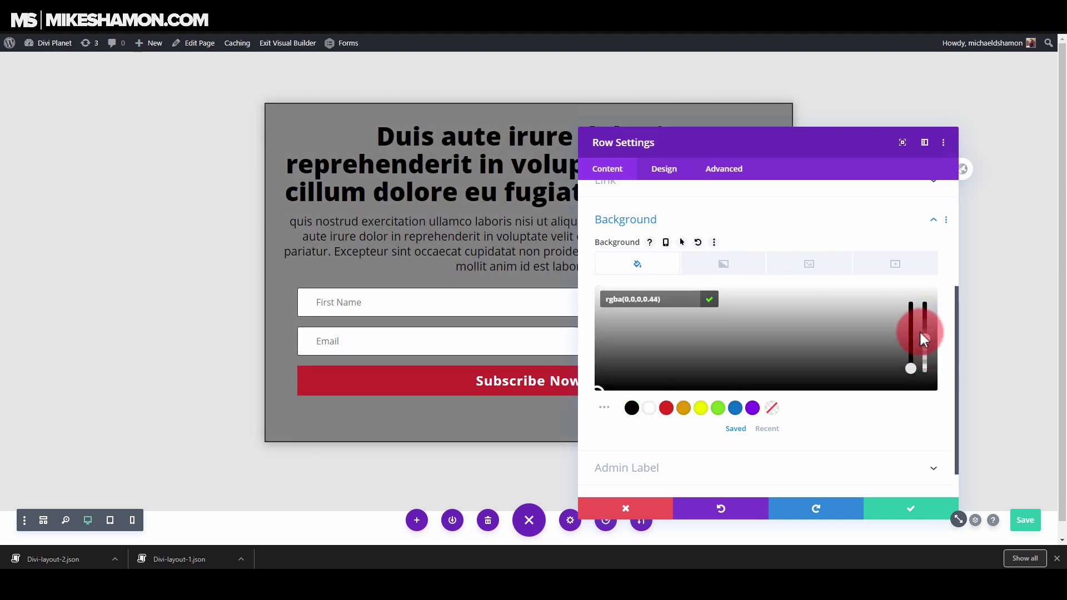
click(898, 502)
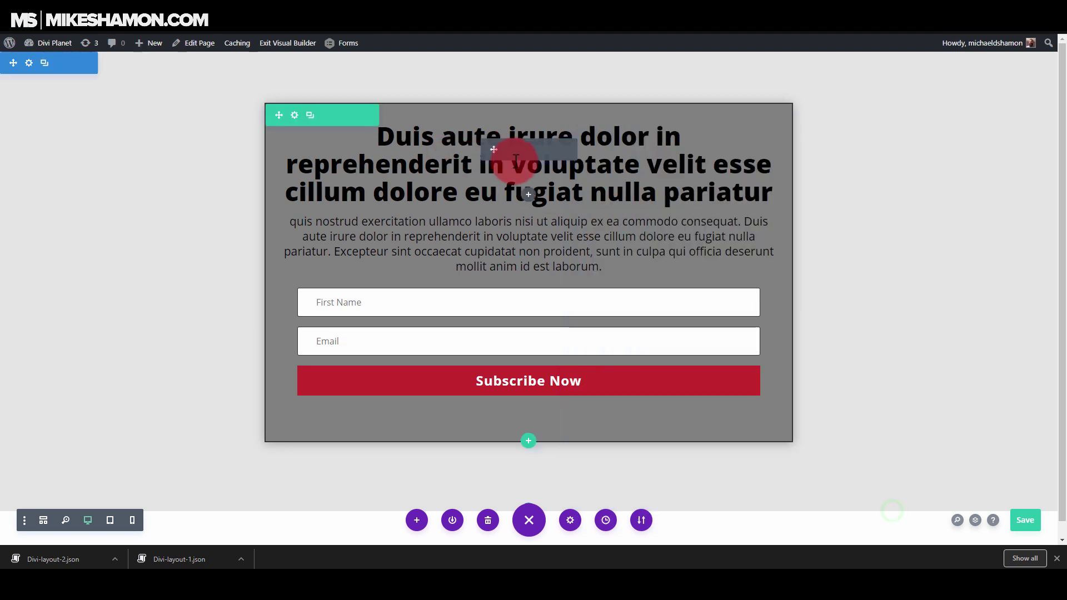
click(510, 150)
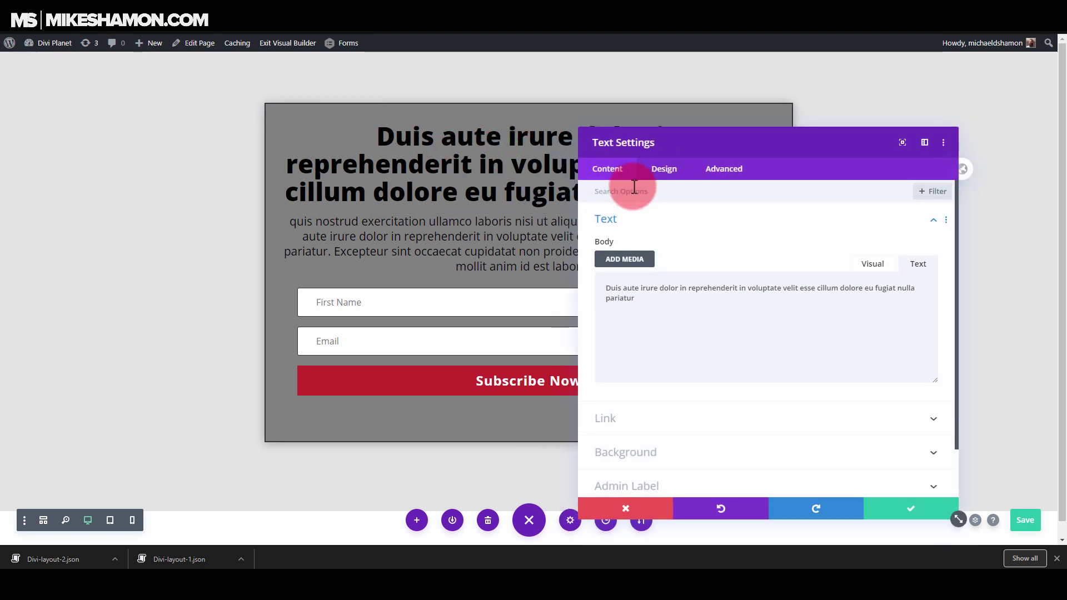
click(670, 168)
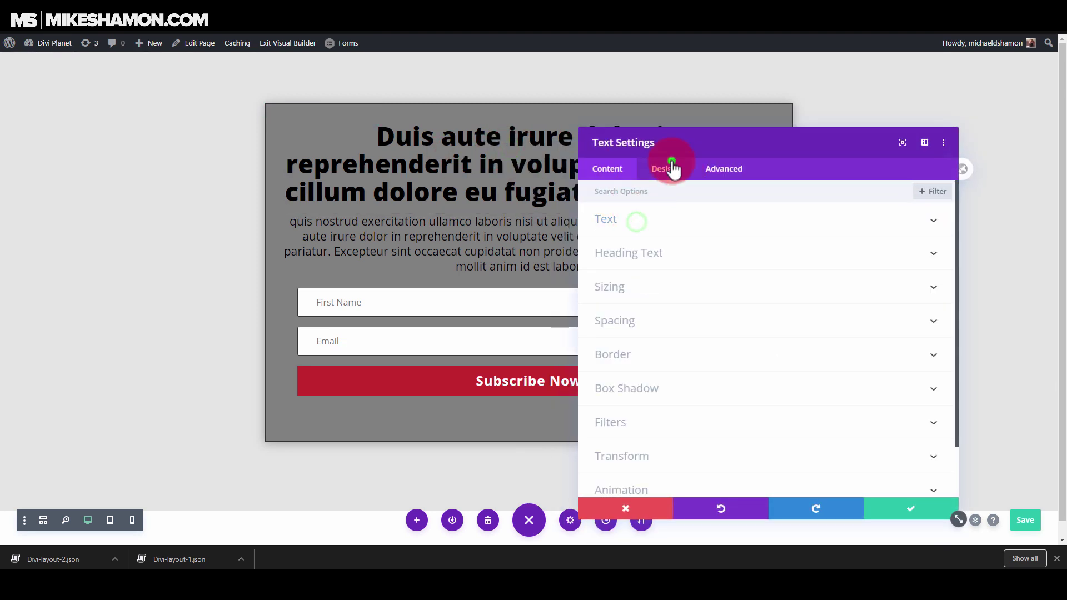
click(656, 225)
scroll(667, 355, down, 2)
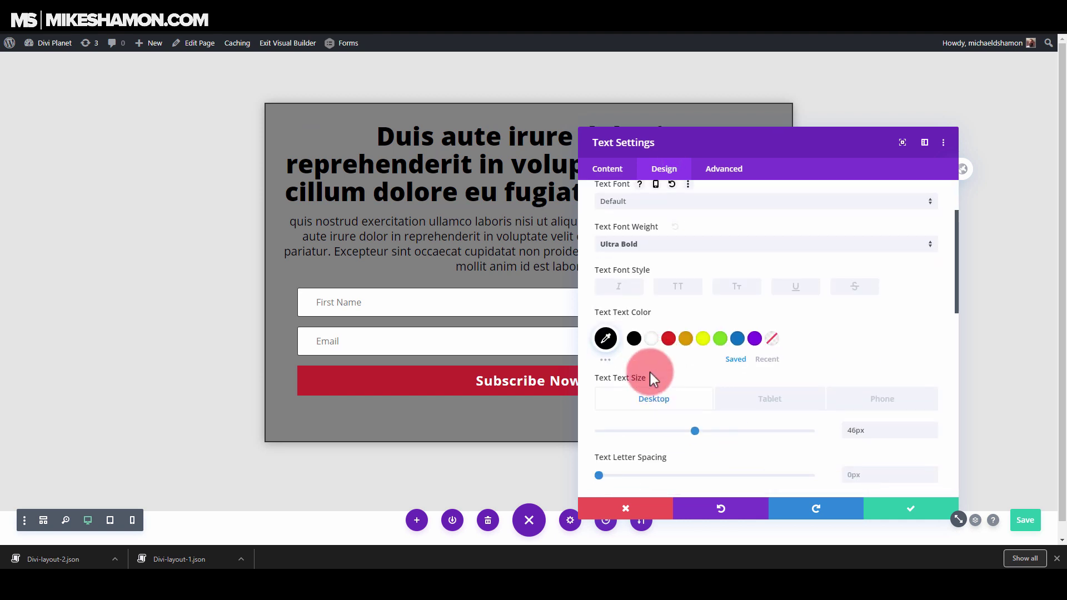
click(650, 339)
click(888, 502)
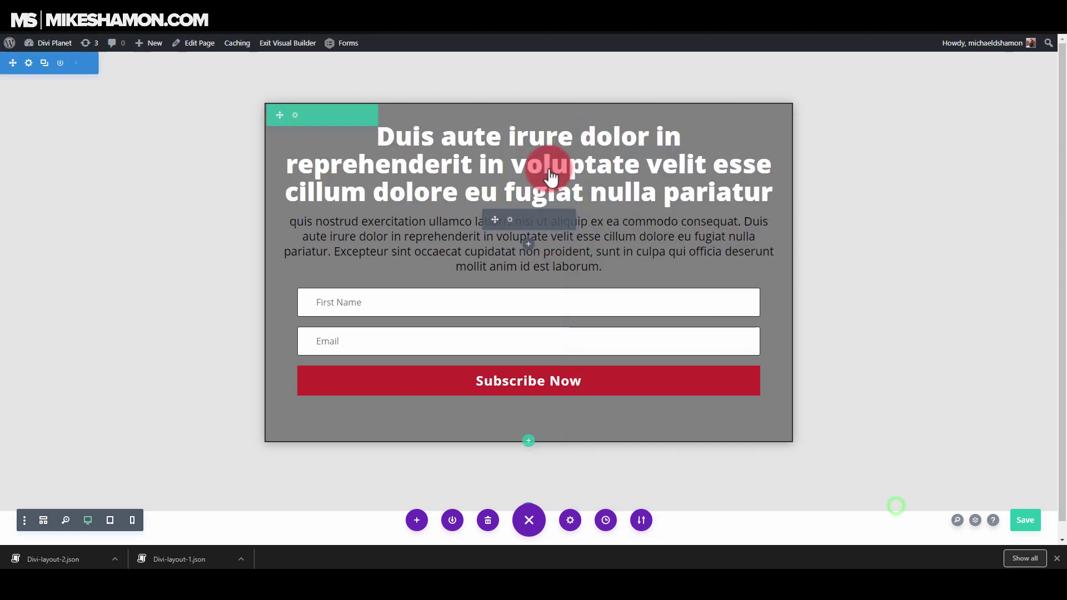
click(507, 148)
click(673, 170)
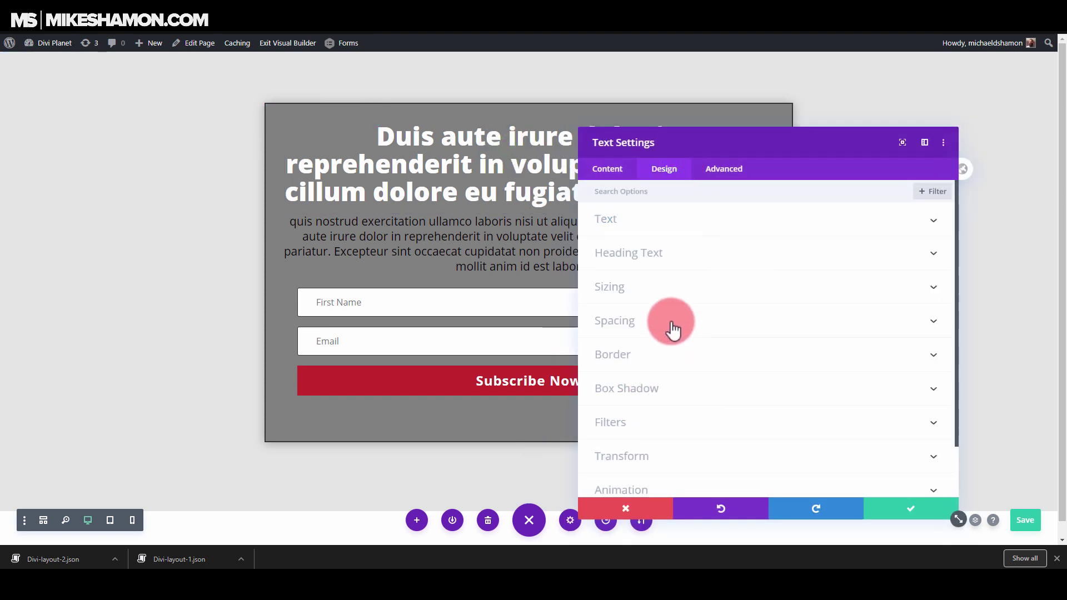
click(659, 228)
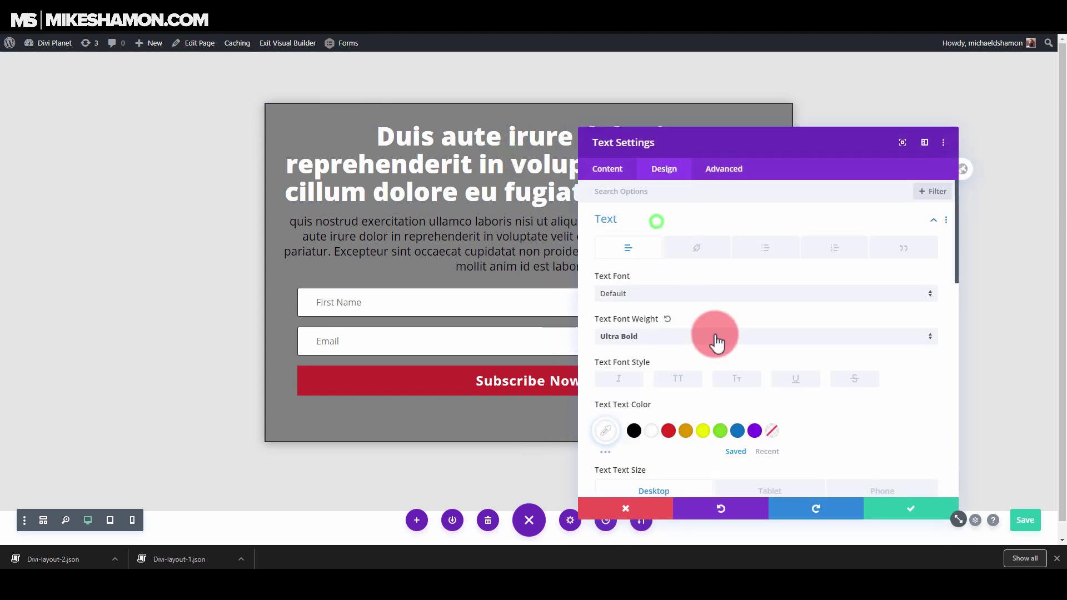
scroll(715, 333, down, 5)
click(882, 247)
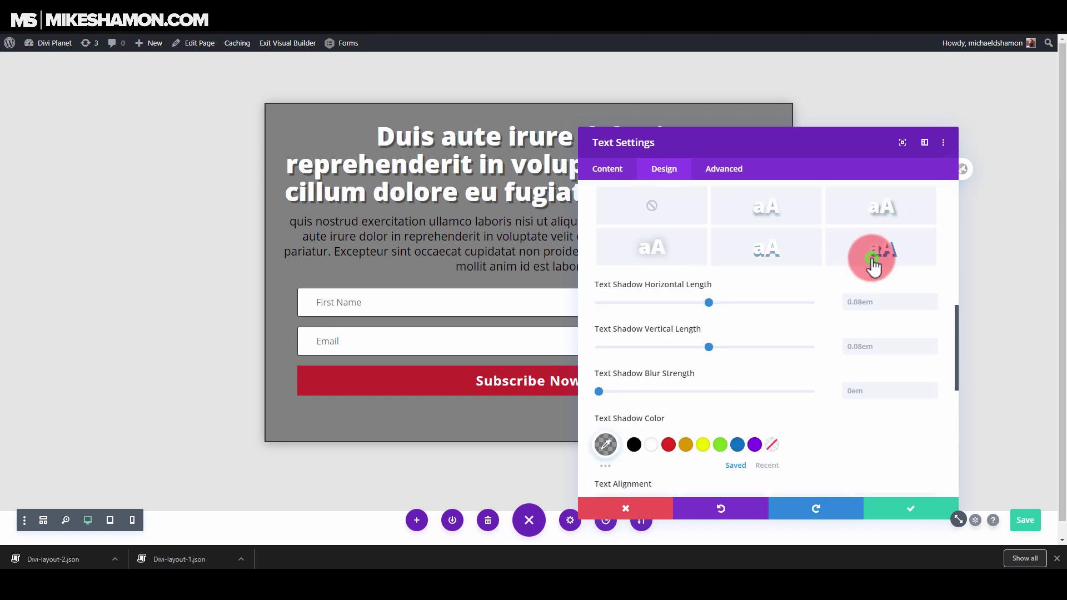
click(934, 306)
click(932, 349)
click(902, 508)
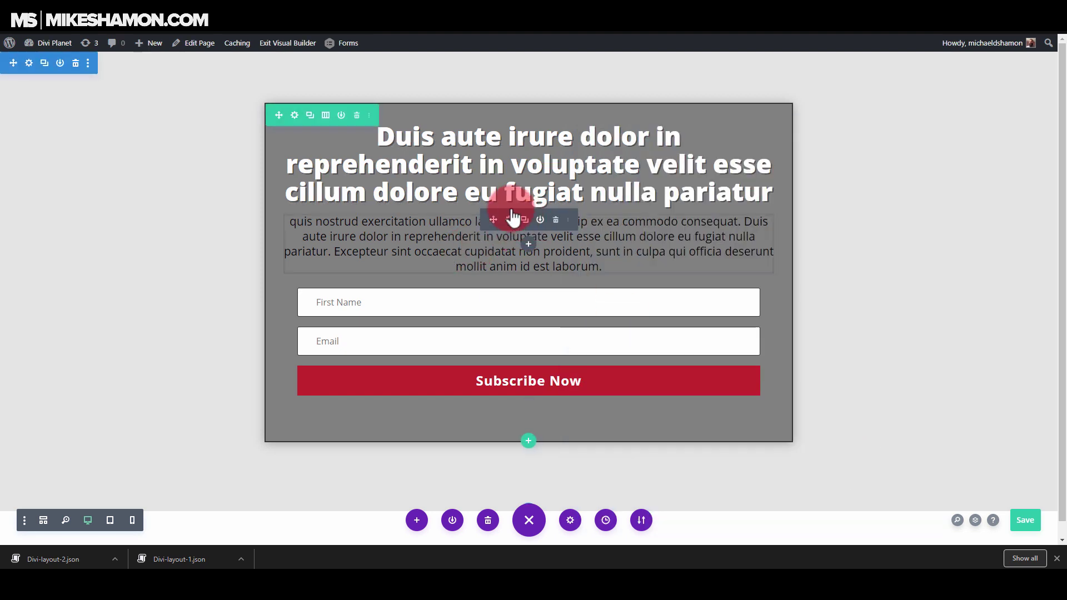
click(510, 220)
click(665, 166)
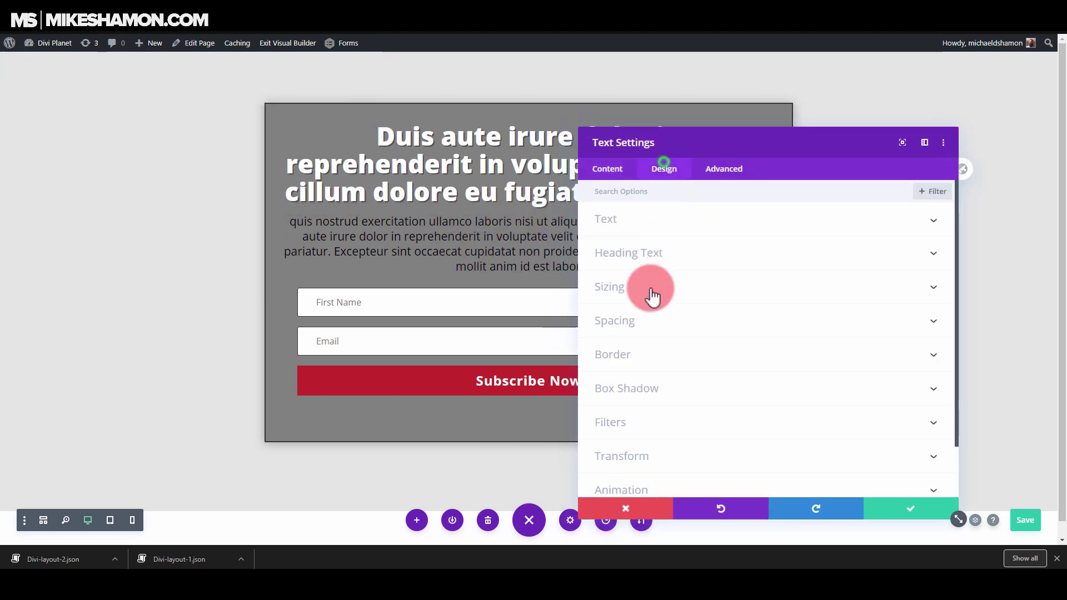
click(639, 220)
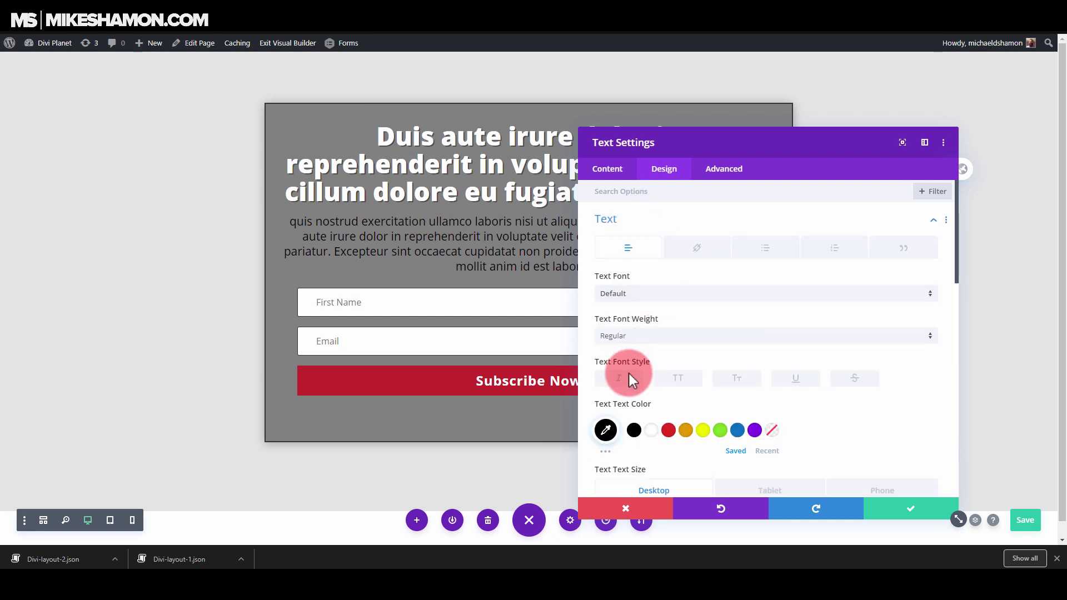
click(906, 507)
Enable custom button styles for the Subscribe Now button and give it an orange background
click(508, 303)
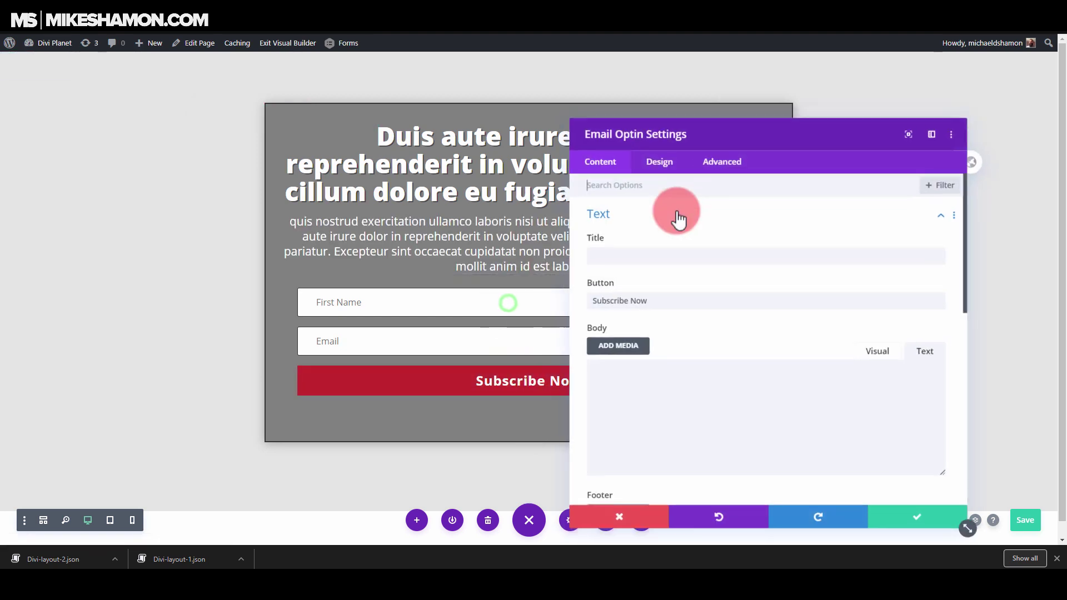
click(660, 164)
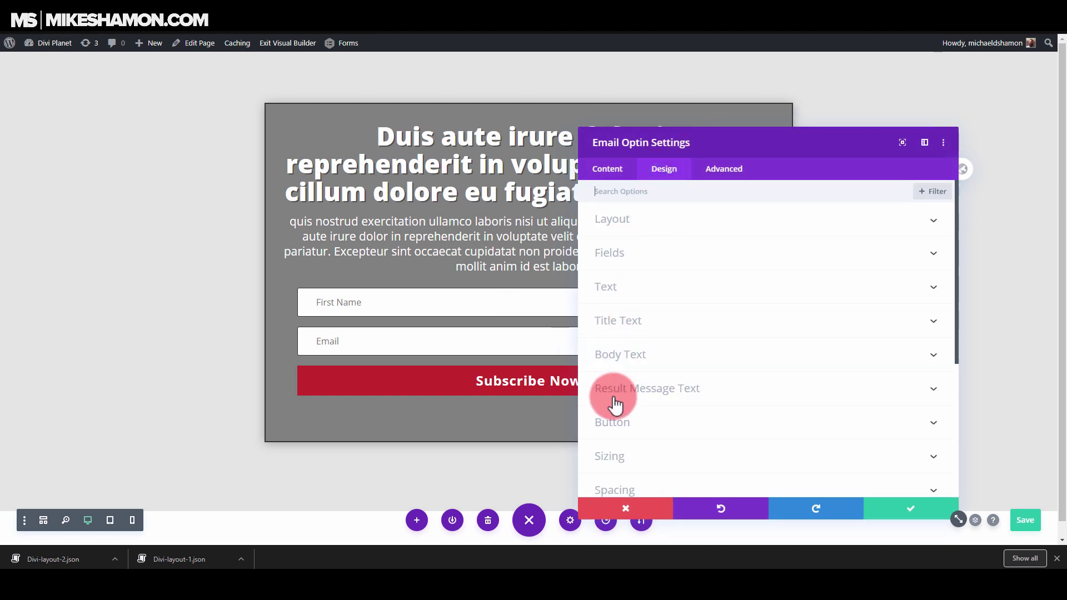
click(626, 433)
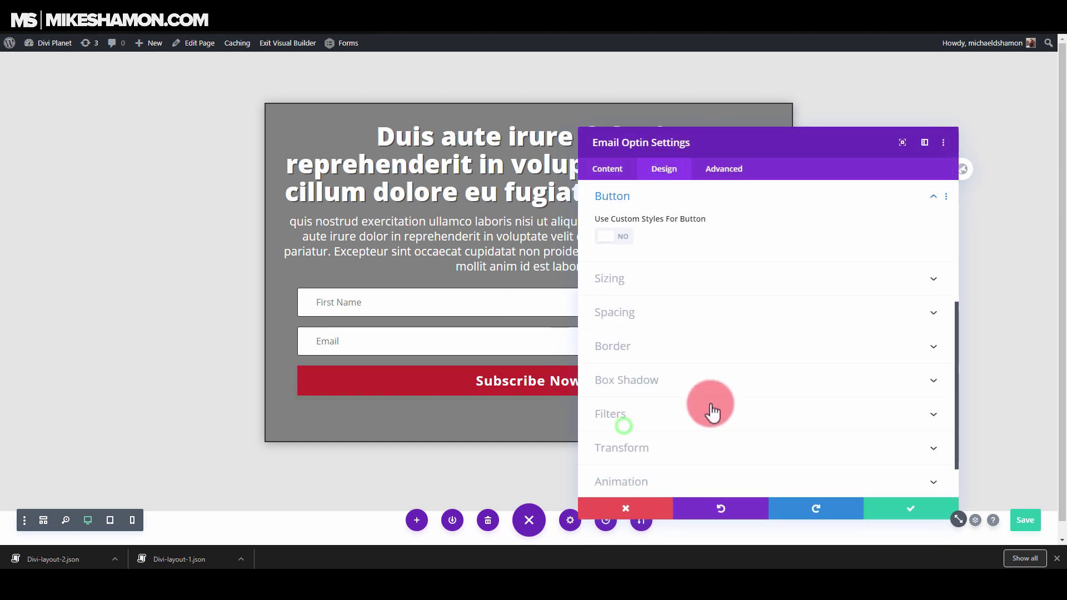
click(611, 238)
scroll(667, 334, down, 2)
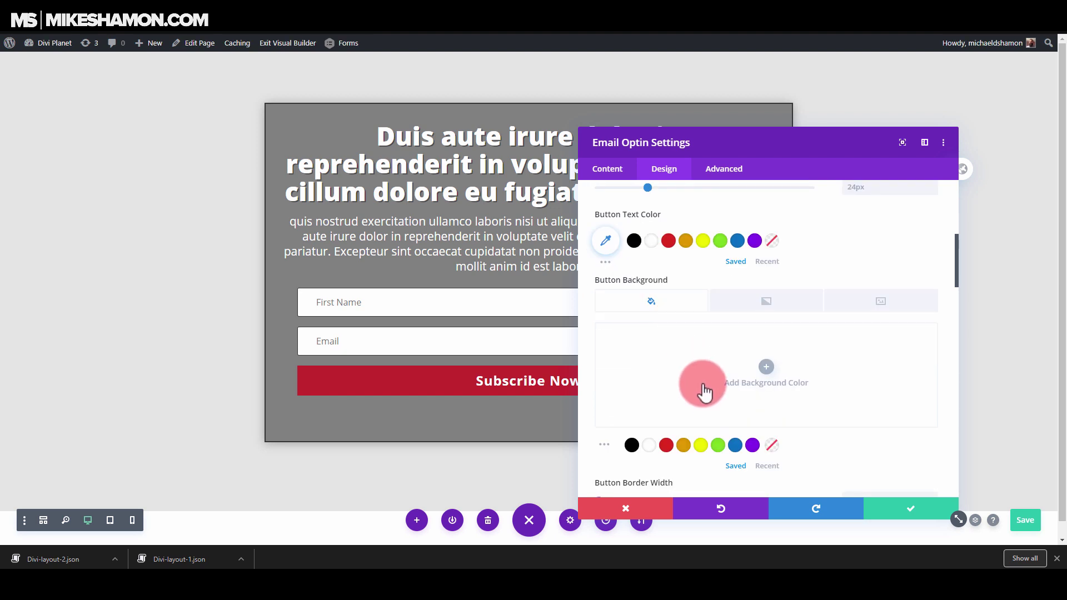
scroll(690, 344, down, 3)
click(681, 266)
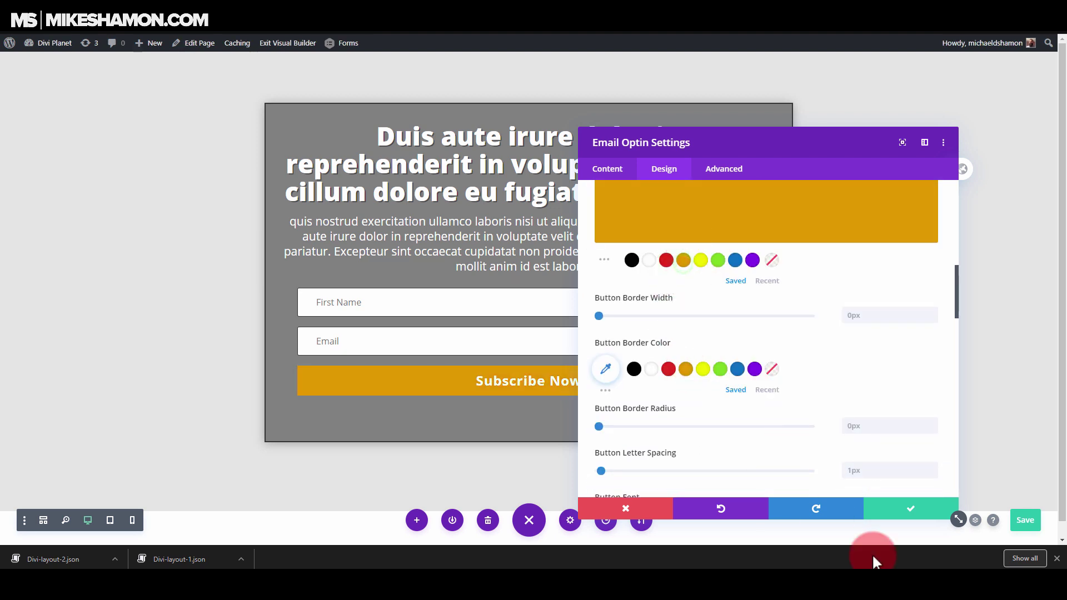
Give the button text a drop shadow, Ultra Bold weight, and a larger text size
scroll(732, 405, down, 6)
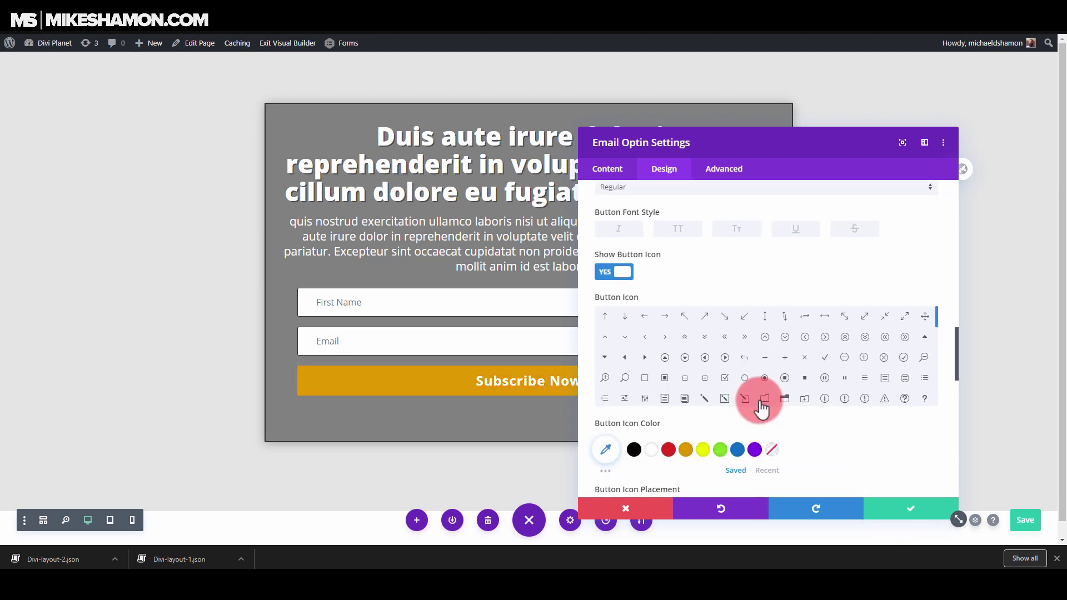
scroll(801, 389, down, 2)
scroll(871, 417, down, 5)
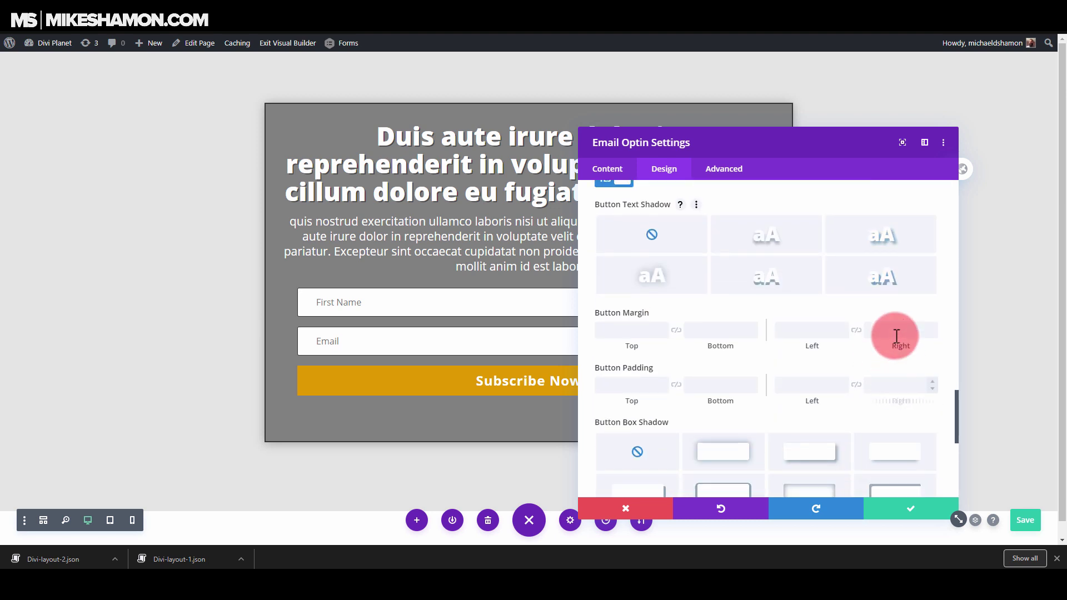
click(896, 291)
scroll(688, 310, up, 8)
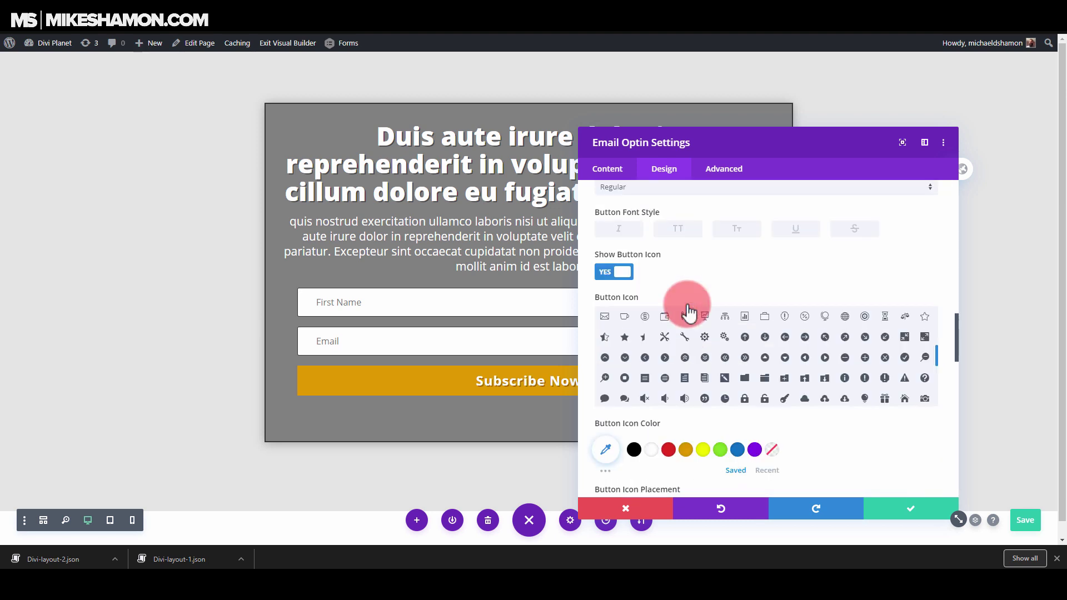
click(628, 280)
click(641, 361)
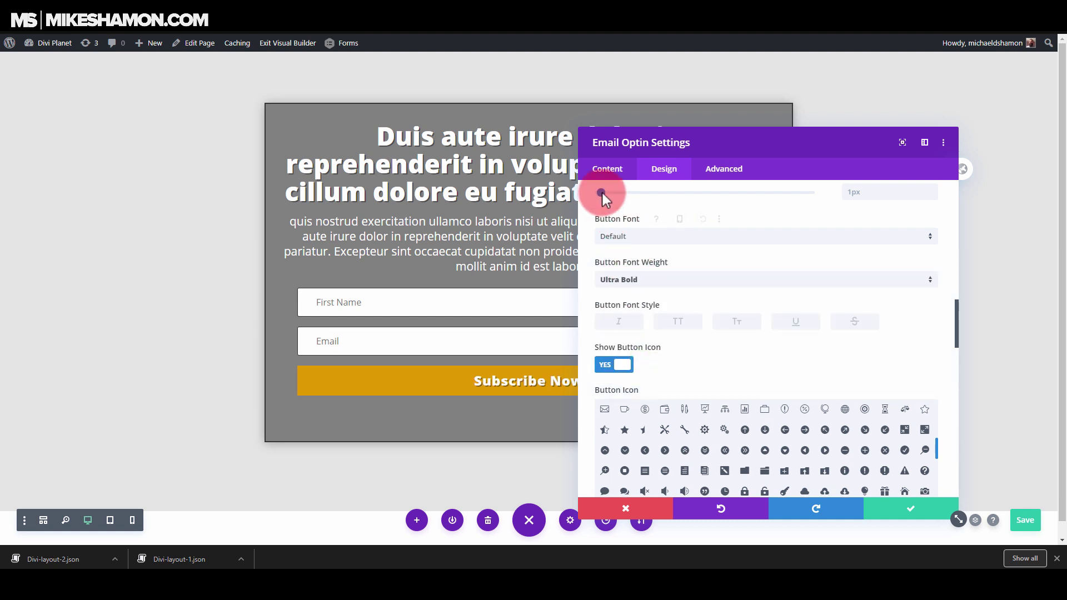
scroll(669, 262, up, 3)
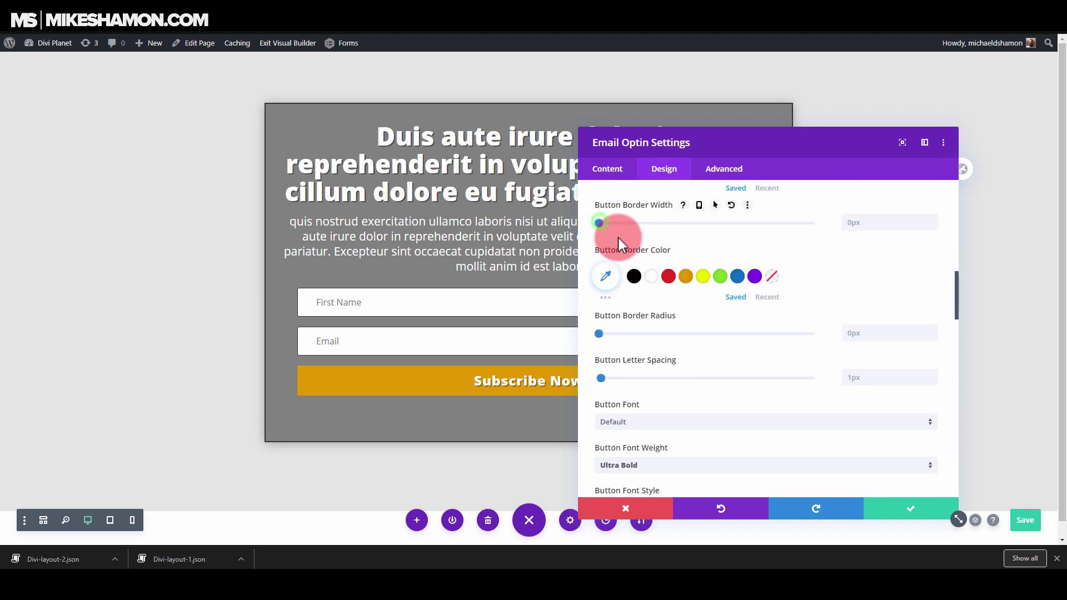
scroll(618, 237, up, 6)
drag(650, 375, 656, 372)
scroll(721, 389, down, 12)
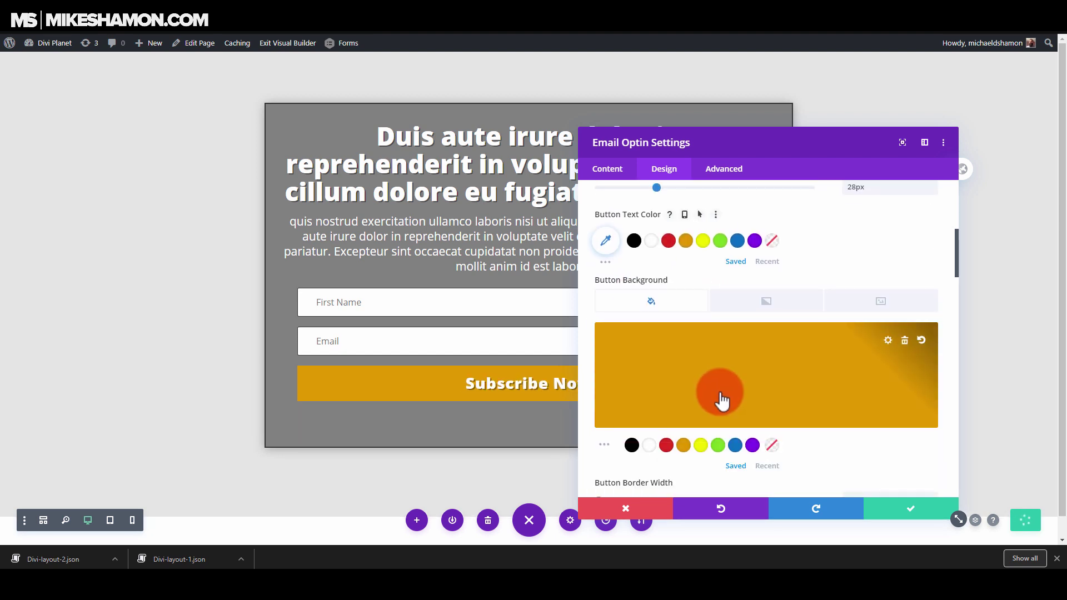
click(721, 377)
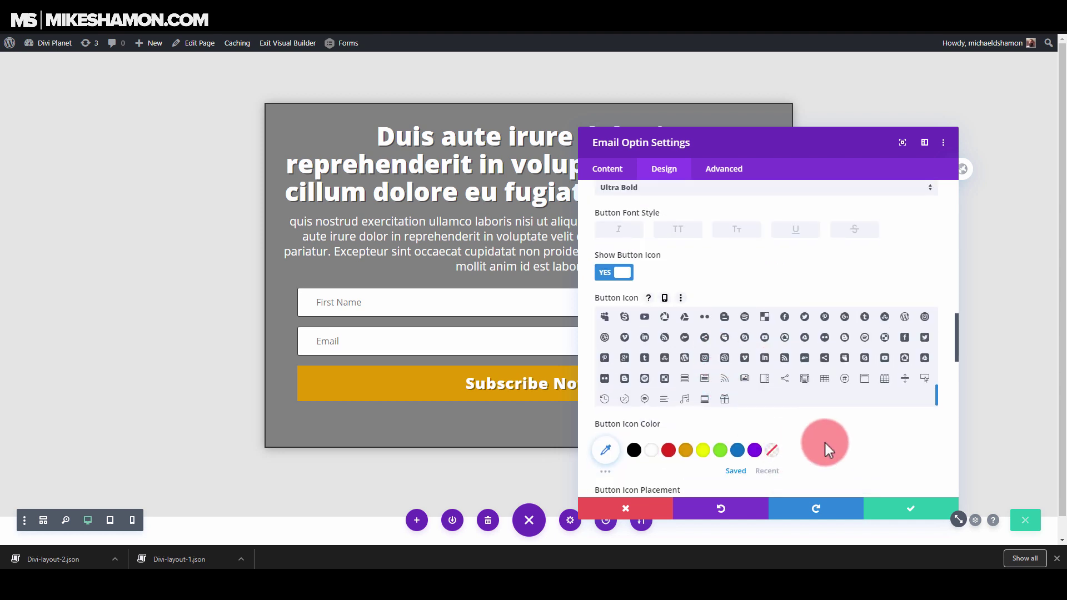
Set the beach photo from the Media Library as the section background image, then open Portability
click(897, 516)
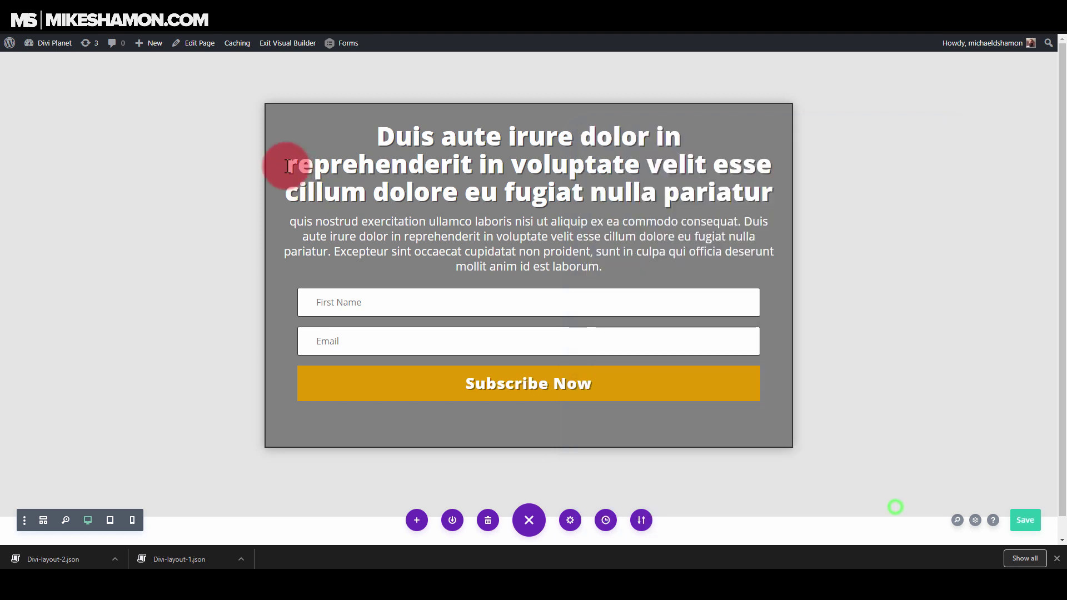
click(28, 65)
click(676, 252)
click(732, 350)
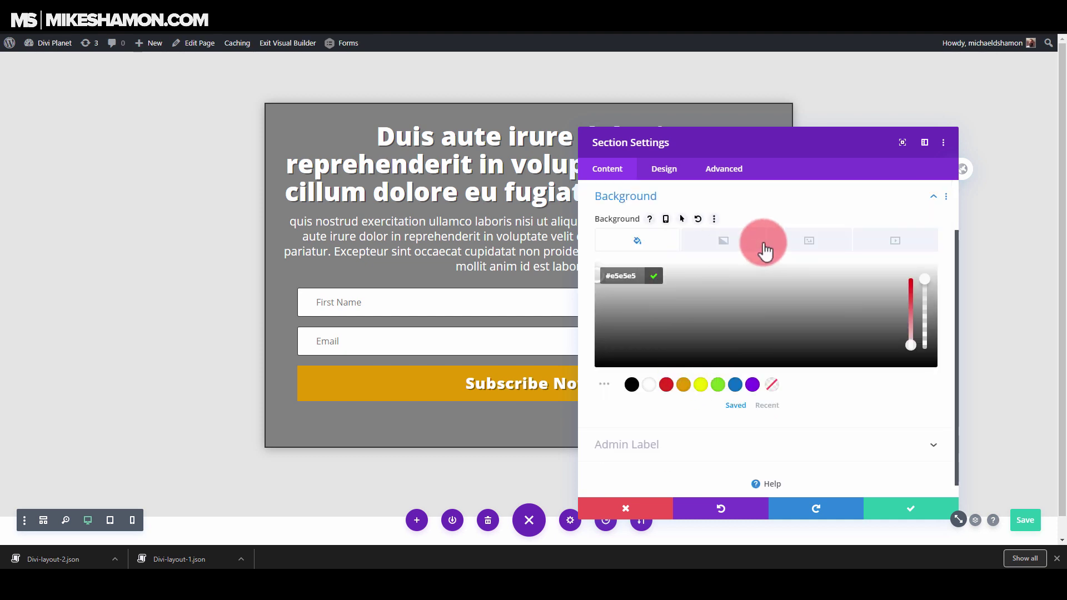
click(822, 242)
click(815, 309)
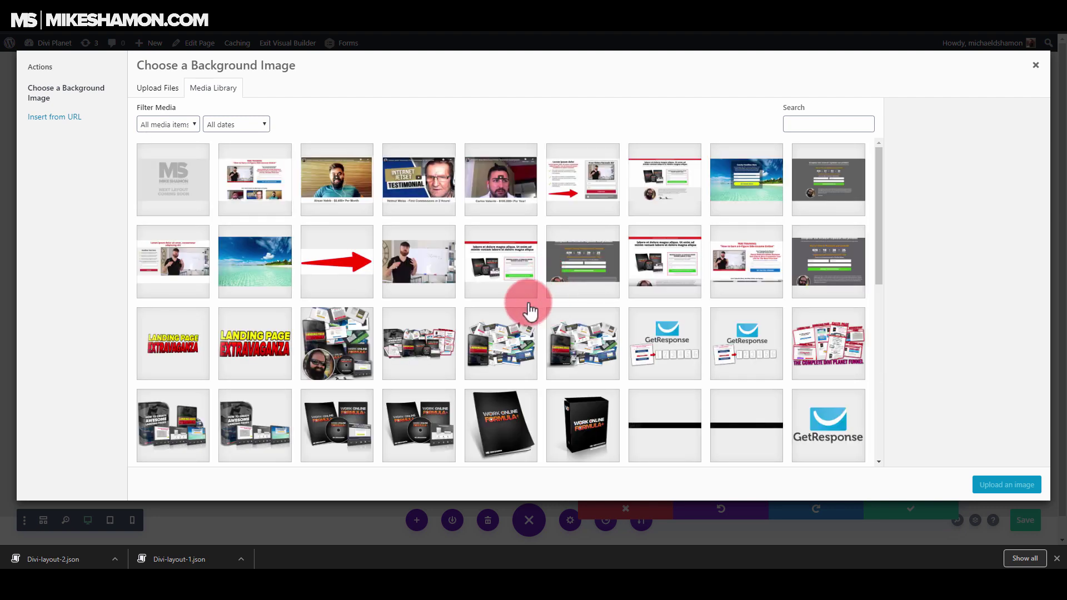
click(255, 267)
click(1006, 485)
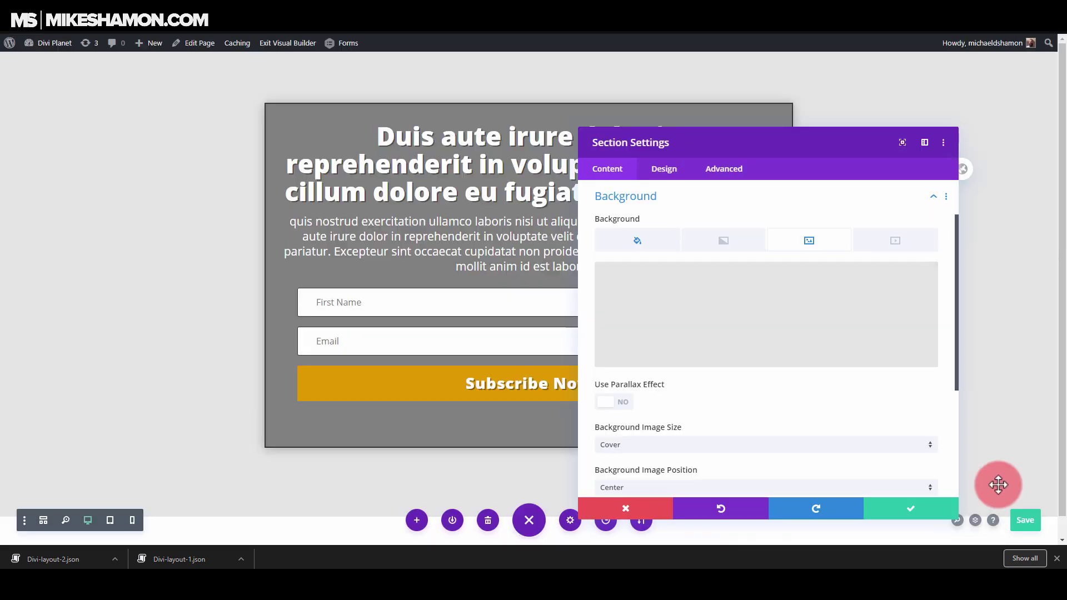
click(893, 509)
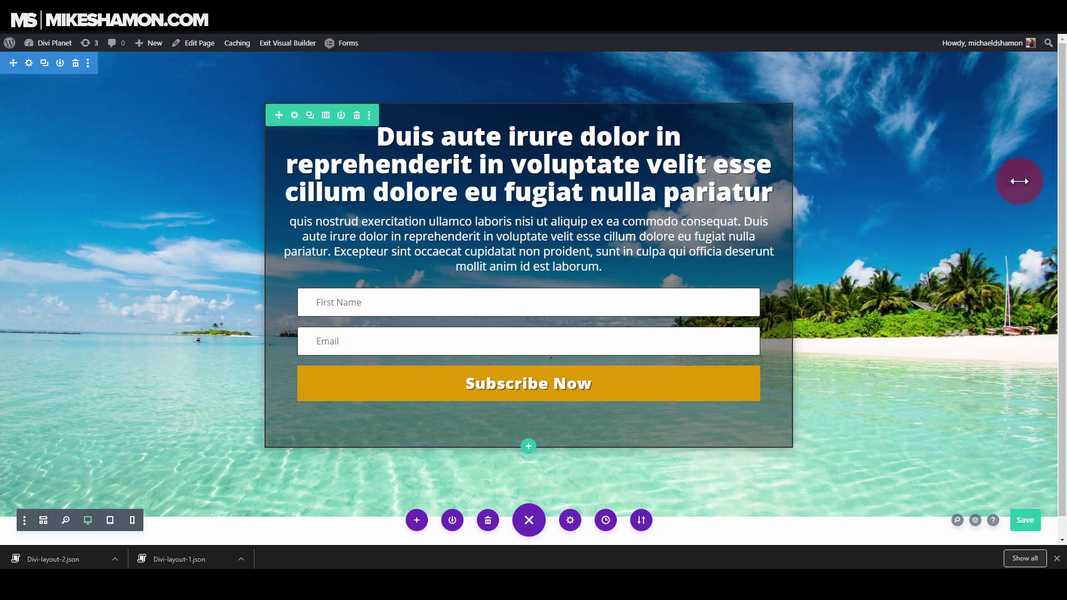
click(645, 525)
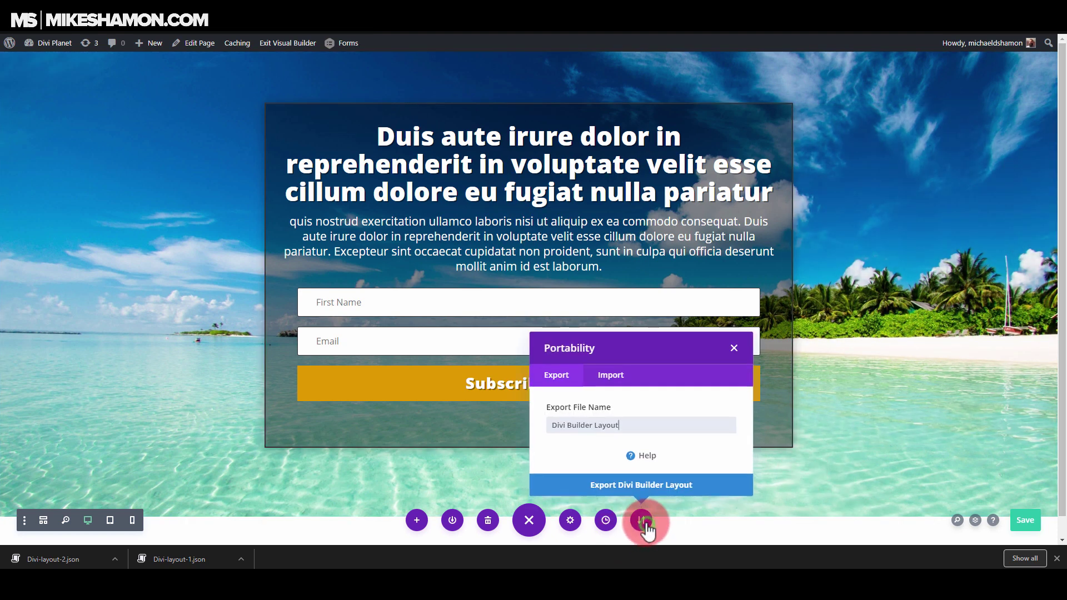
Close the export options and preview the page at tablet, phone, then desktop width
click(734, 348)
click(111, 520)
click(133, 521)
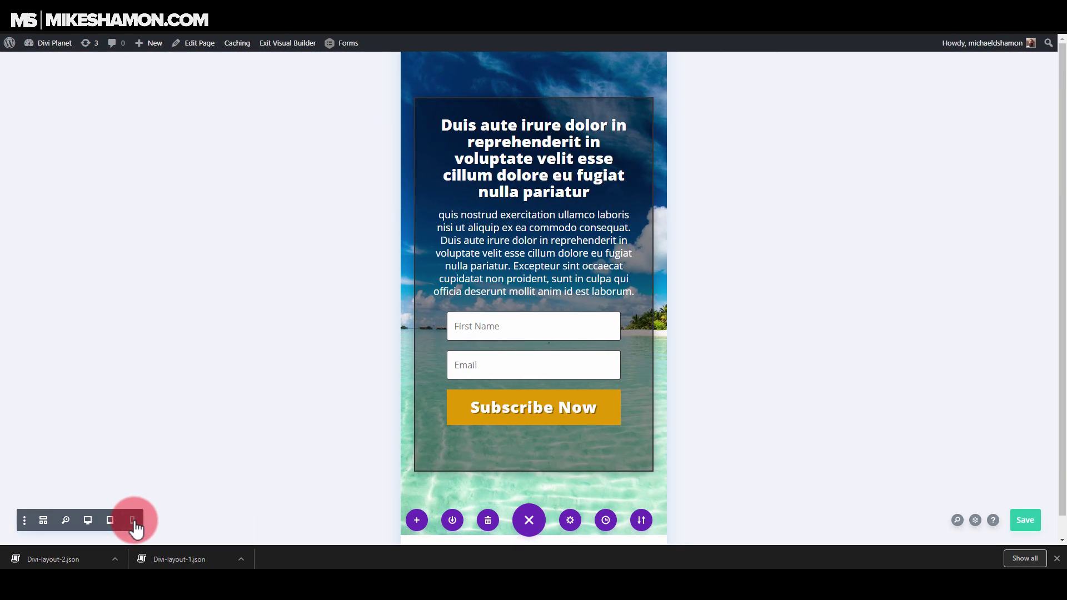
click(88, 521)
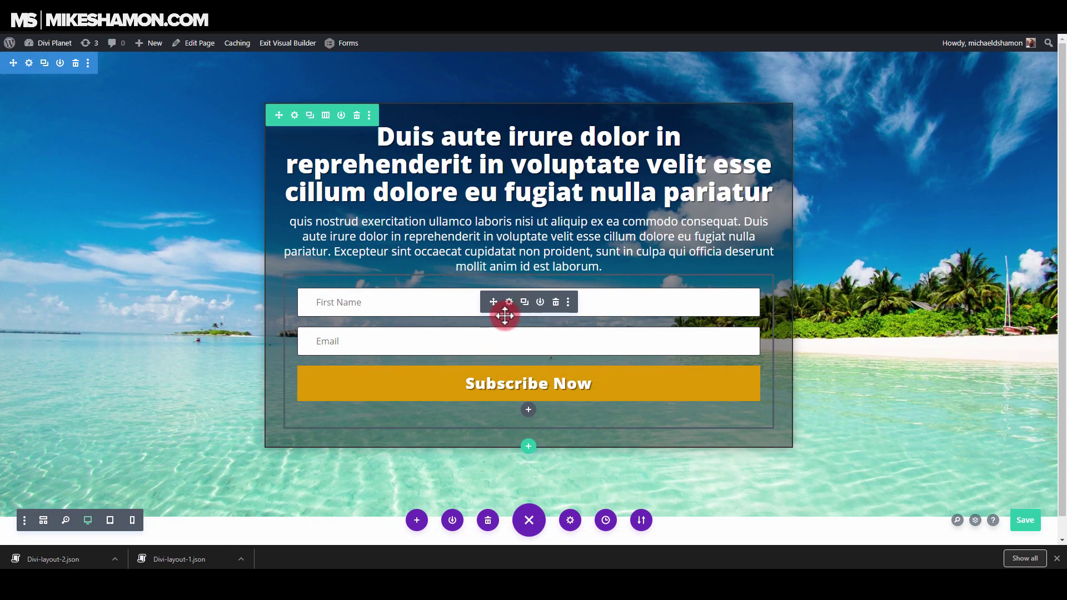
Set the email optin's Success Action to Redirect to a custom URL
drag(547, 234, 512, 311)
click(509, 302)
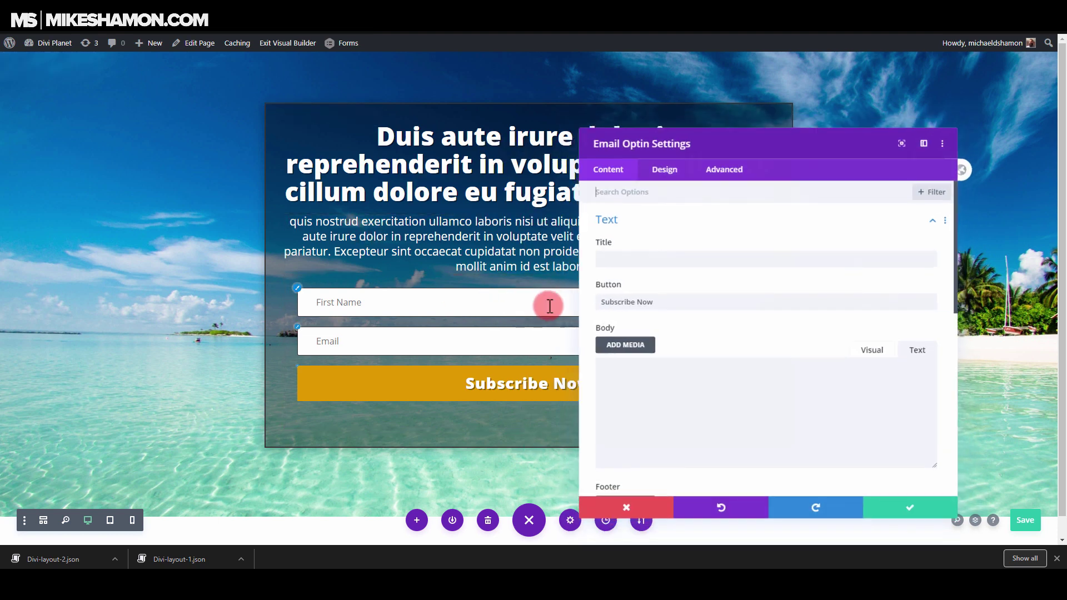
click(633, 230)
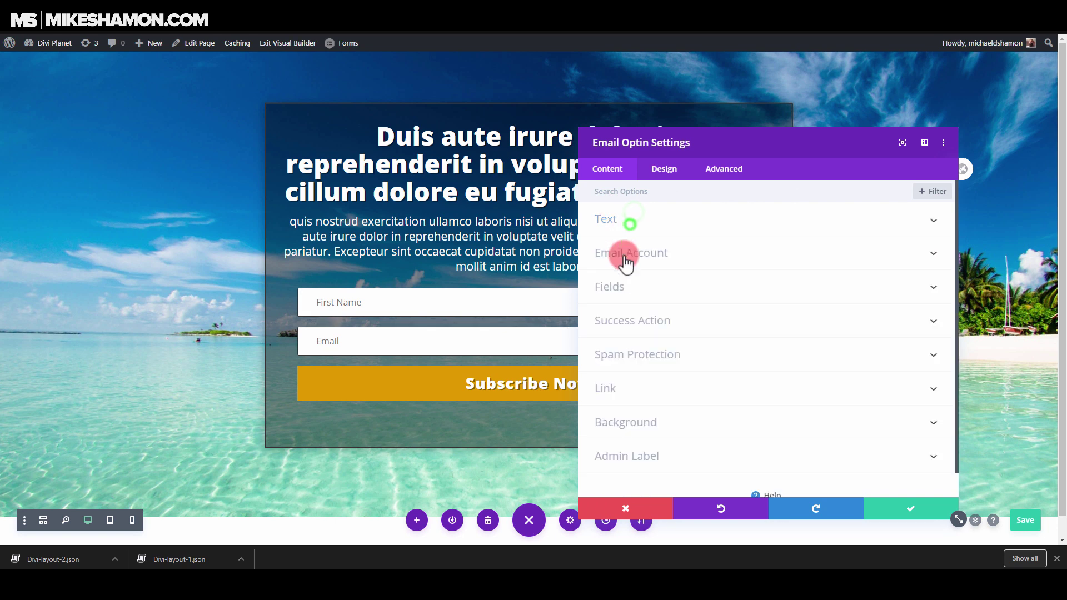
click(638, 254)
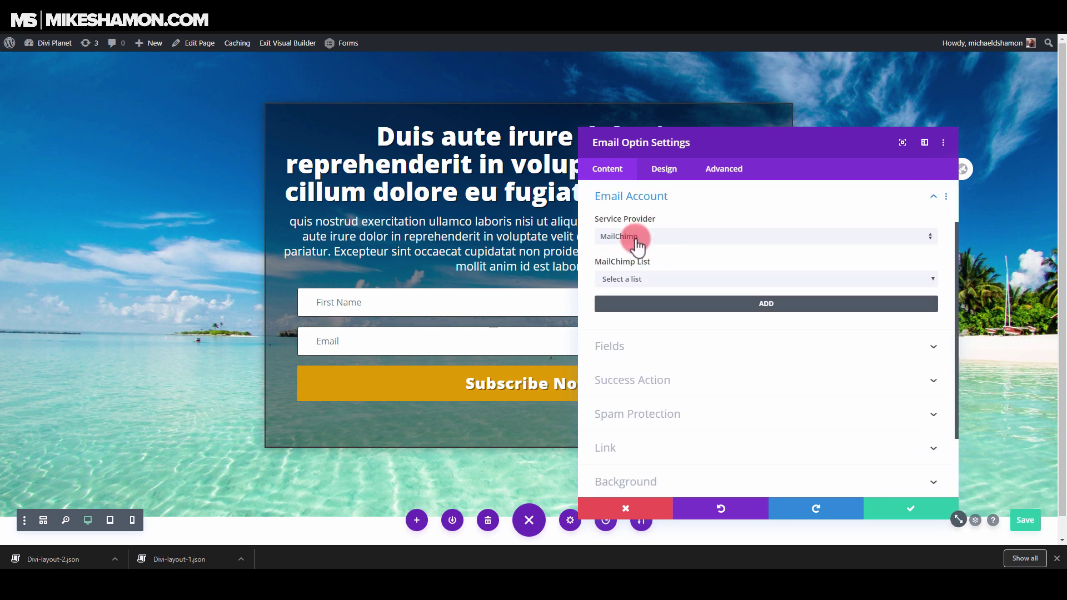
click(638, 384)
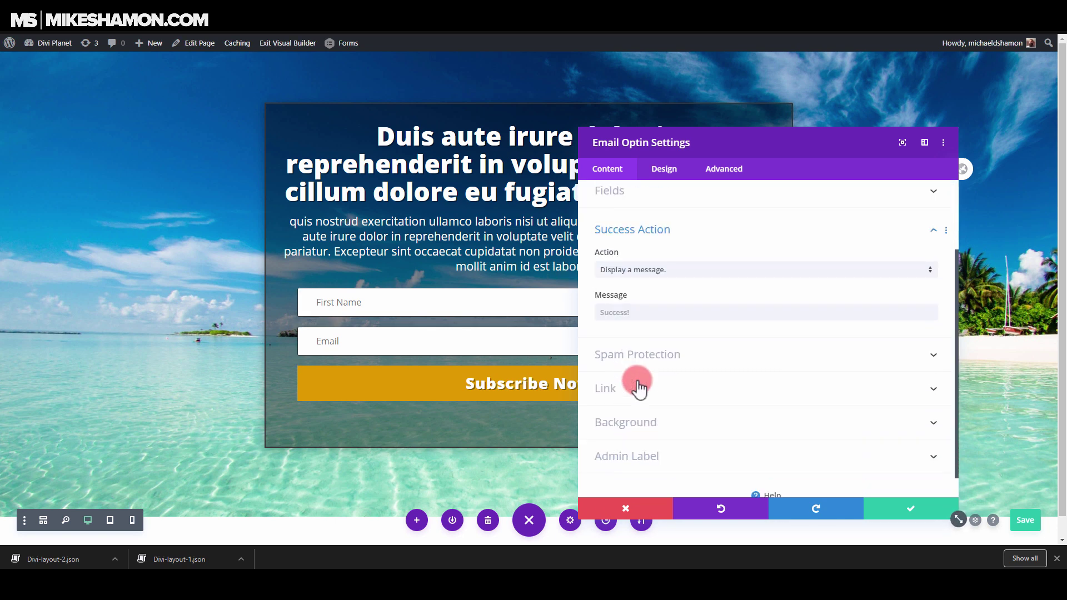
click(626, 243)
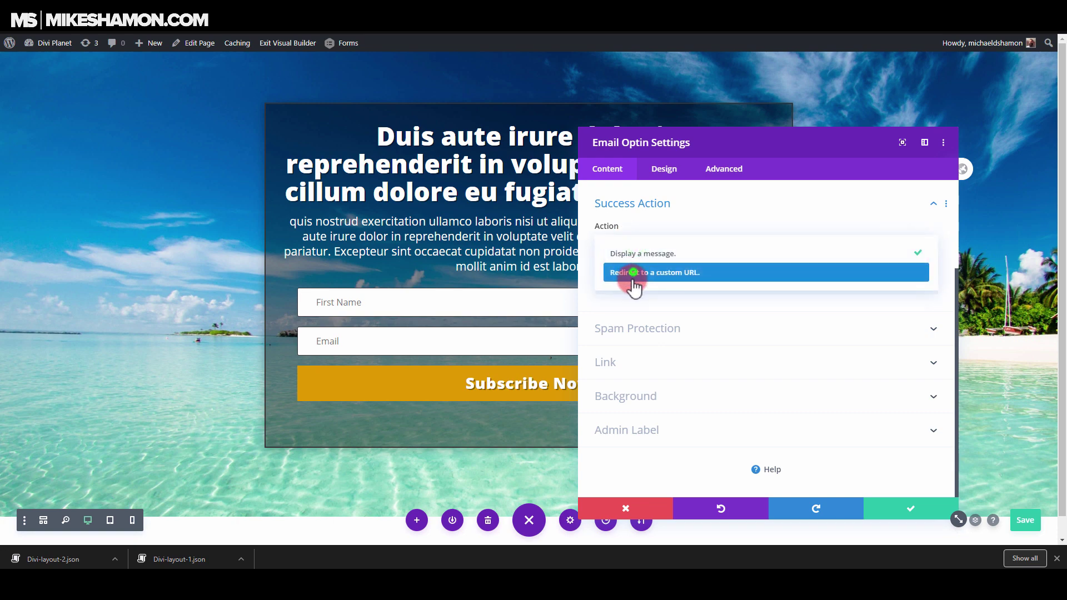
click(636, 275)
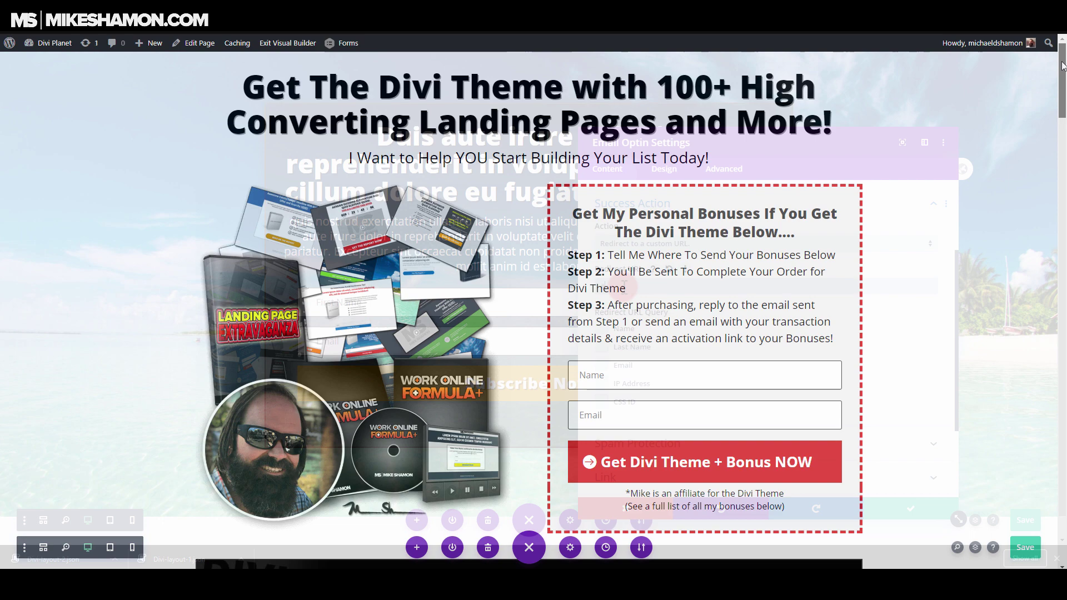
Scroll the finished example page down to the bonus offer section listing bonuses #3–#7 and $14,297 total
scroll(1062, 75, down, 2)
drag(1063, 75, 1046, 368)
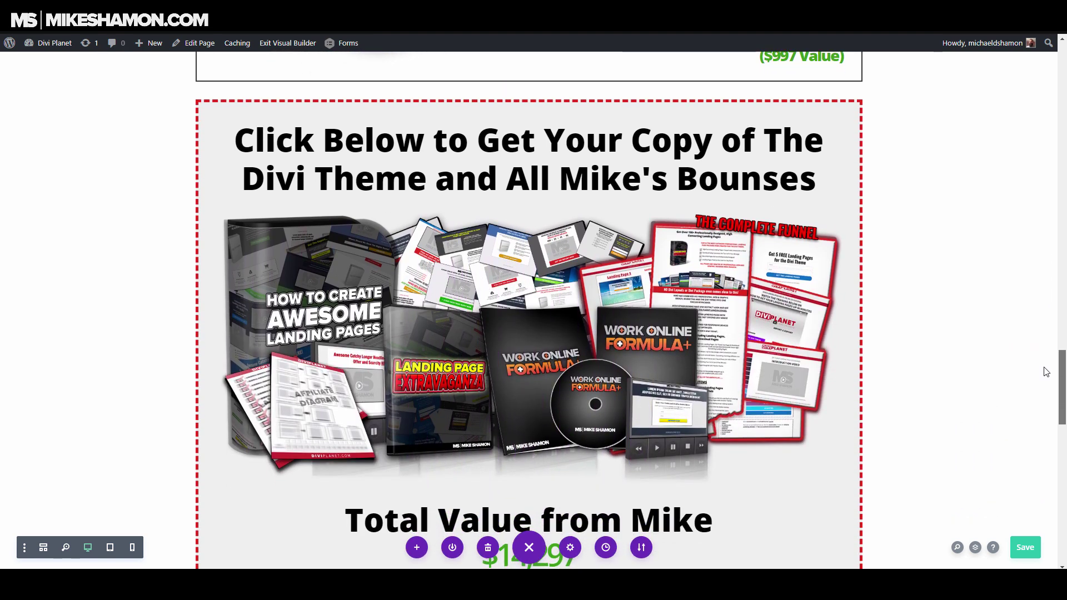
scroll(924, 289, down, 2)
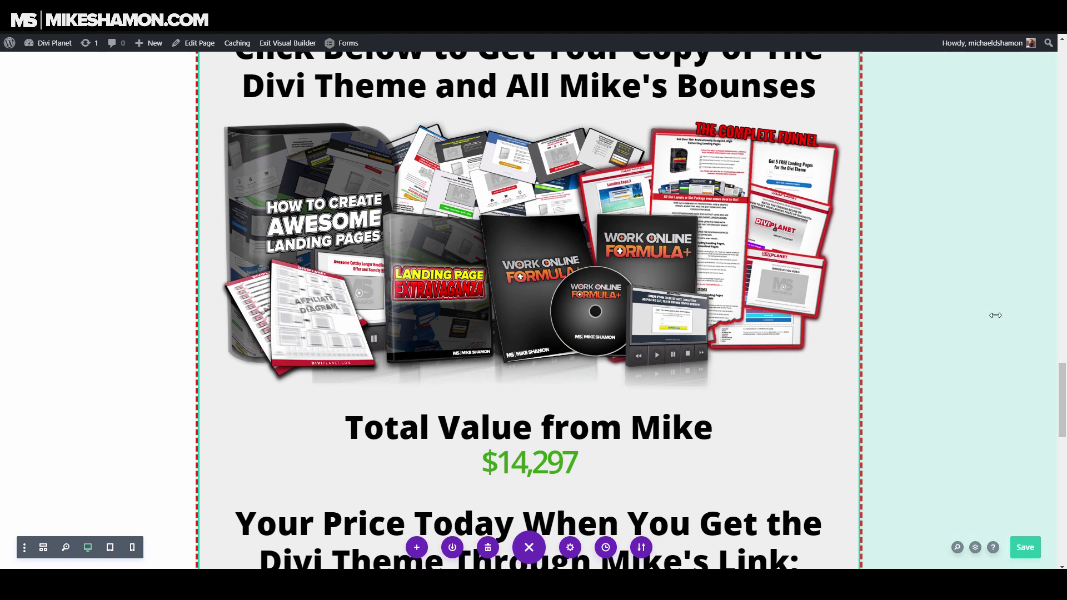